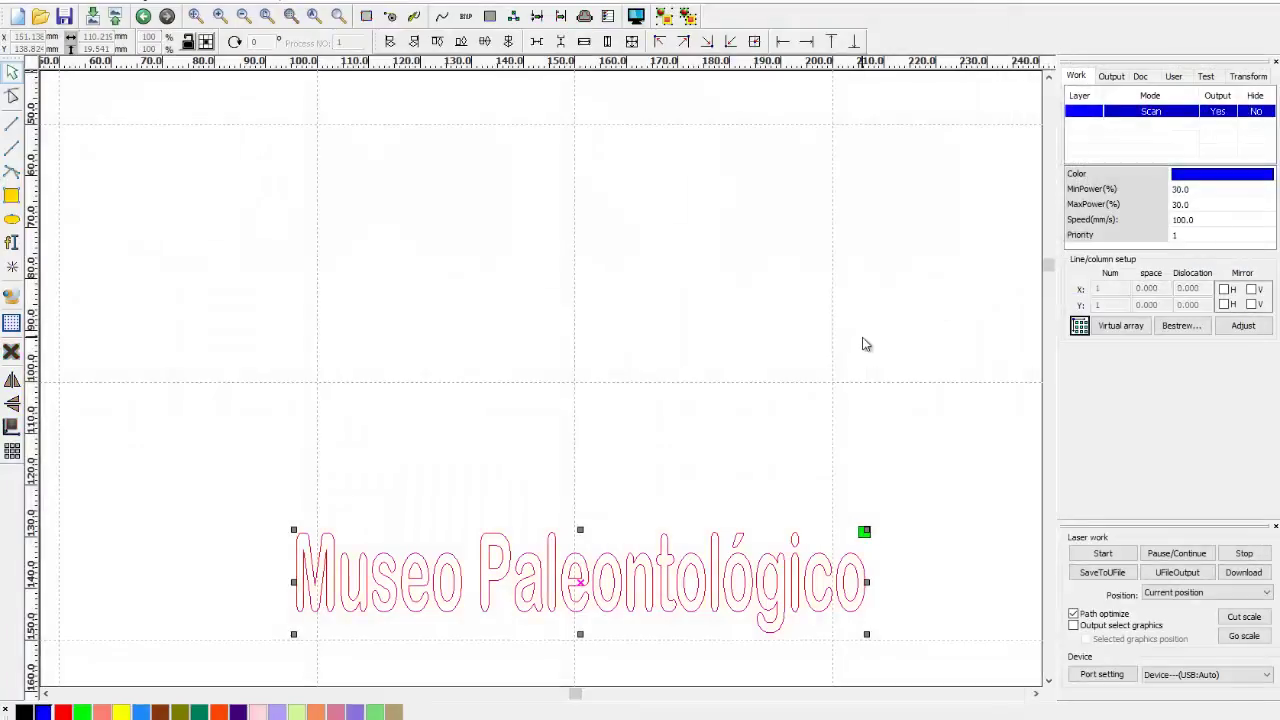
Set the scan interval to 0.2 mm in the blue layer parameters of the Museo Paleontológico text.
{"action": "left_click_drag", "start_coordinate": [186, 423], "coordinate": [337, 517]}
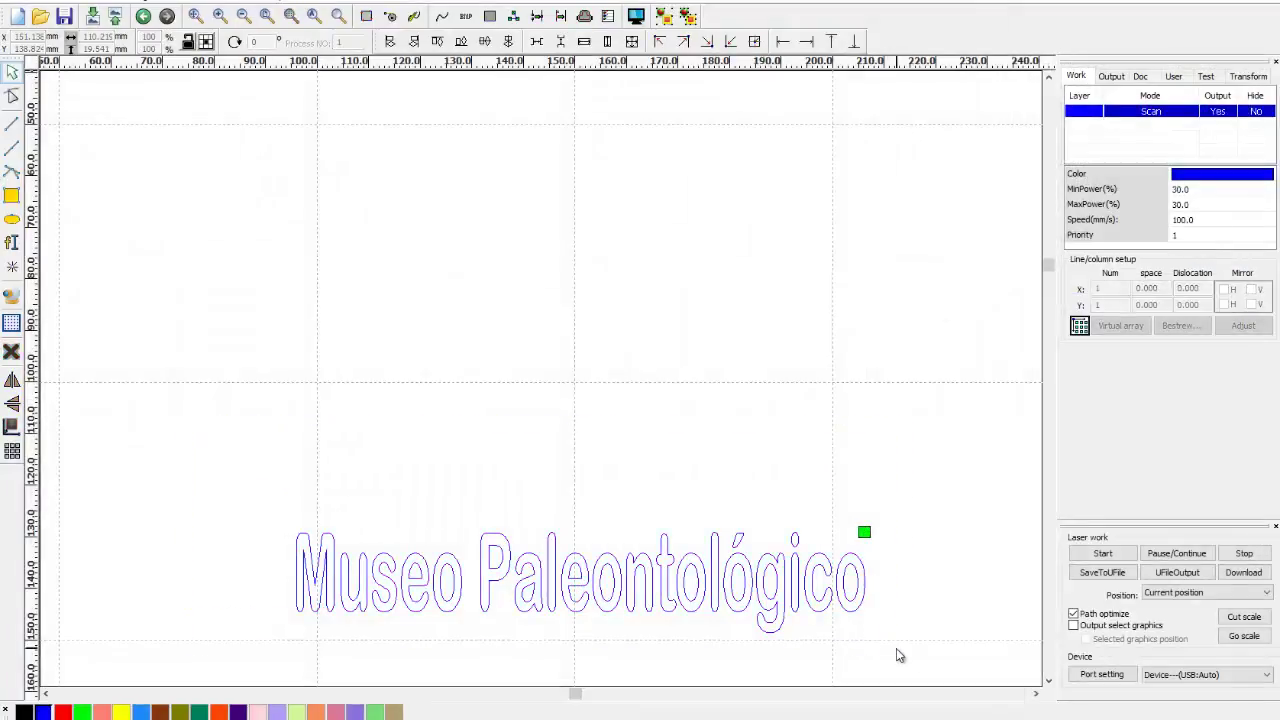
{"action": "key", "text": "ctrl+a"}
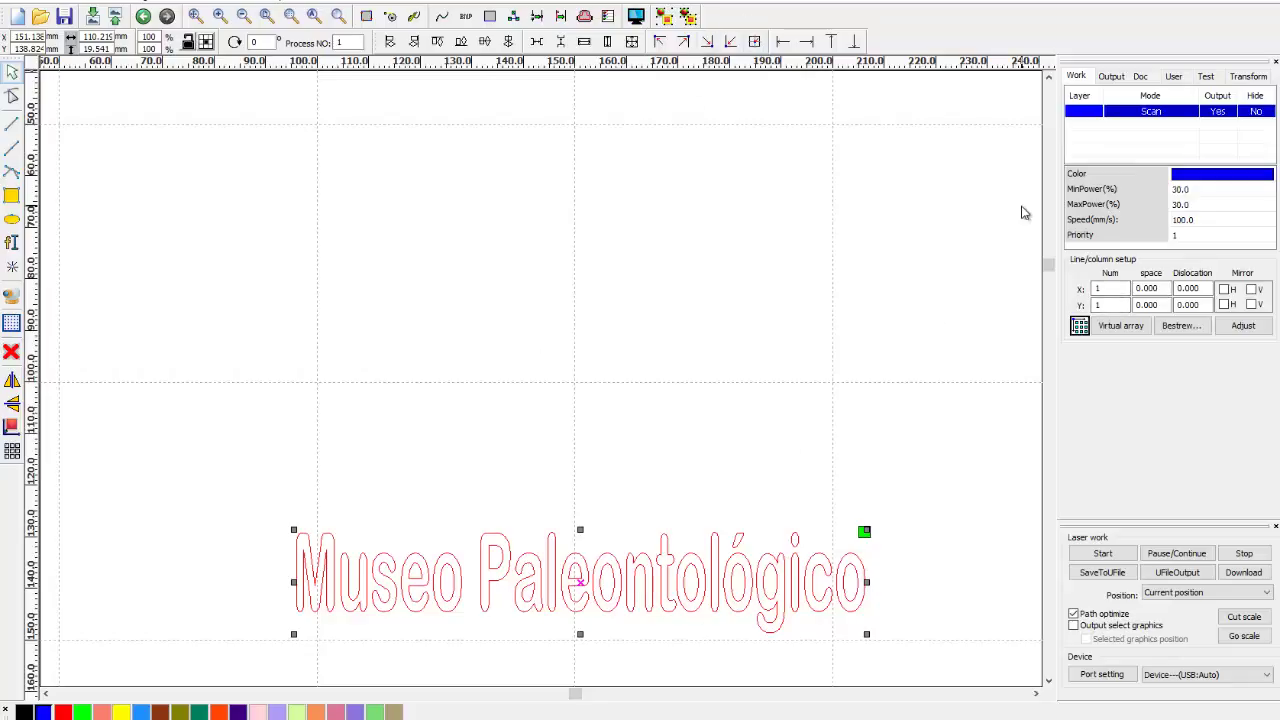
{"action": "double_click", "coordinate": [1172, 114]}
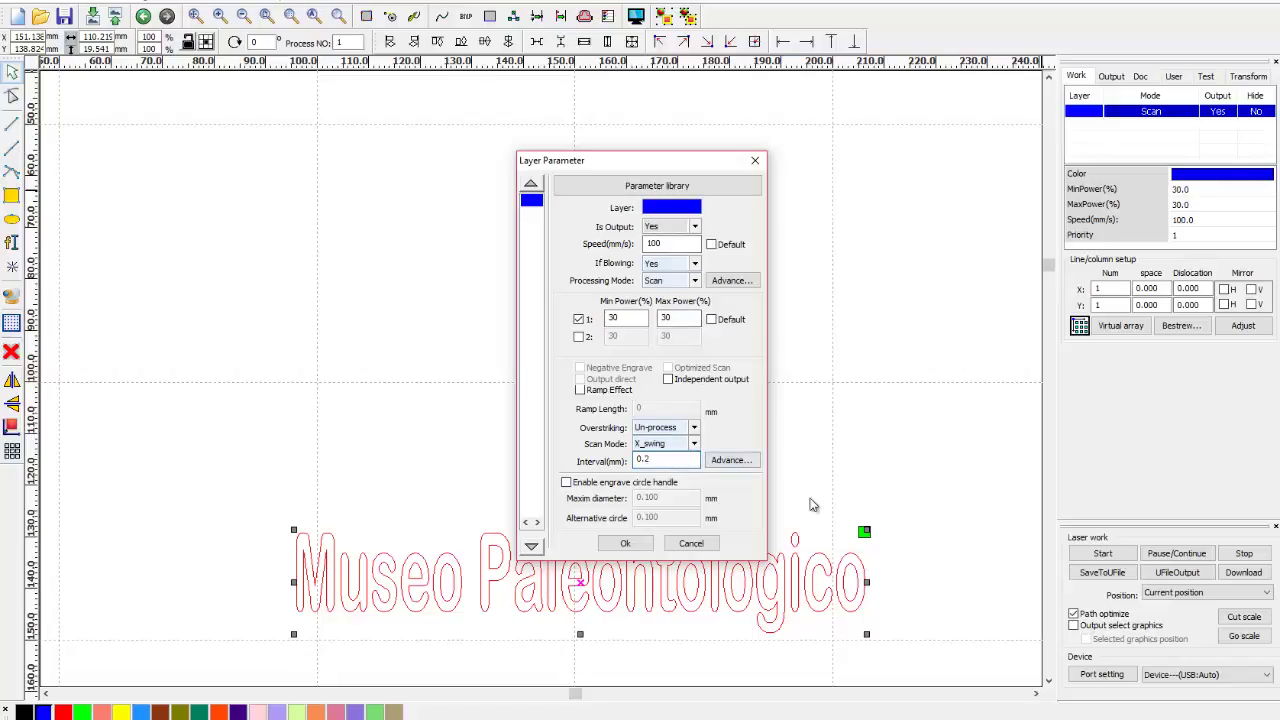
{"action": "left_click", "coordinate": [628, 543]}
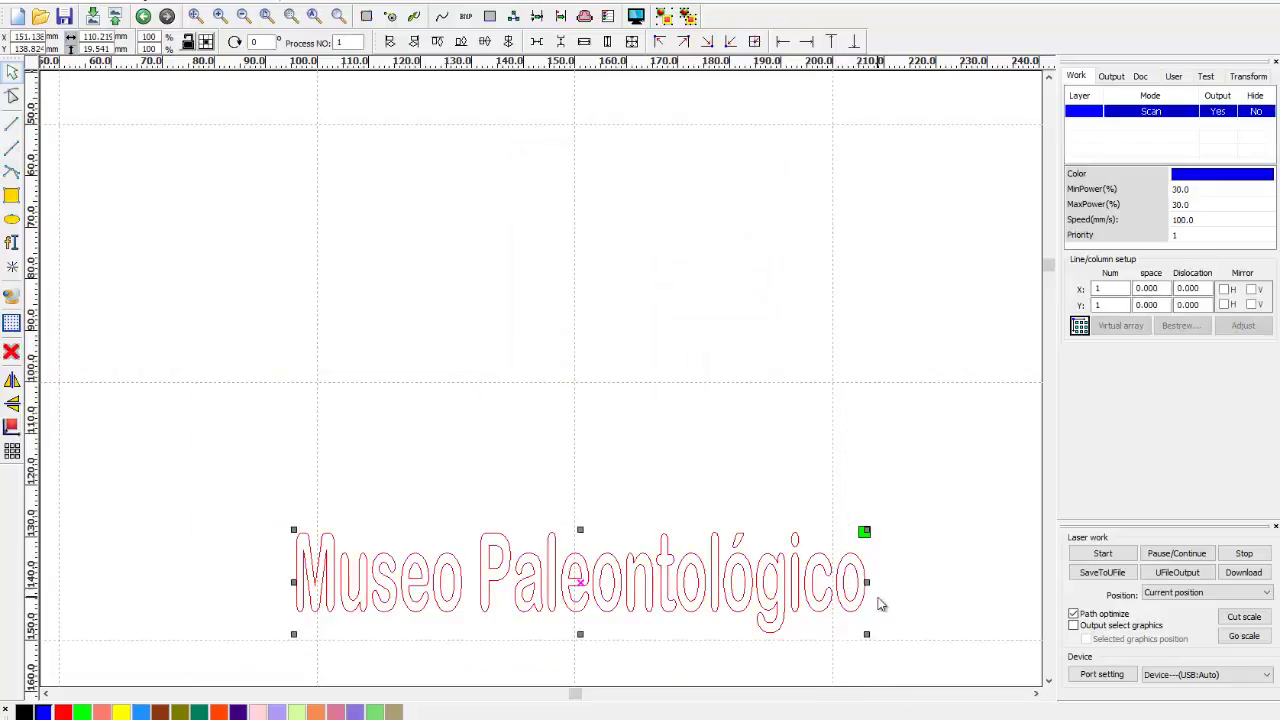
Preview the text engraving and examine the spacing of the horizontal scan lines inside the letters up close.
{"action": "left_click", "coordinate": [636, 16]}
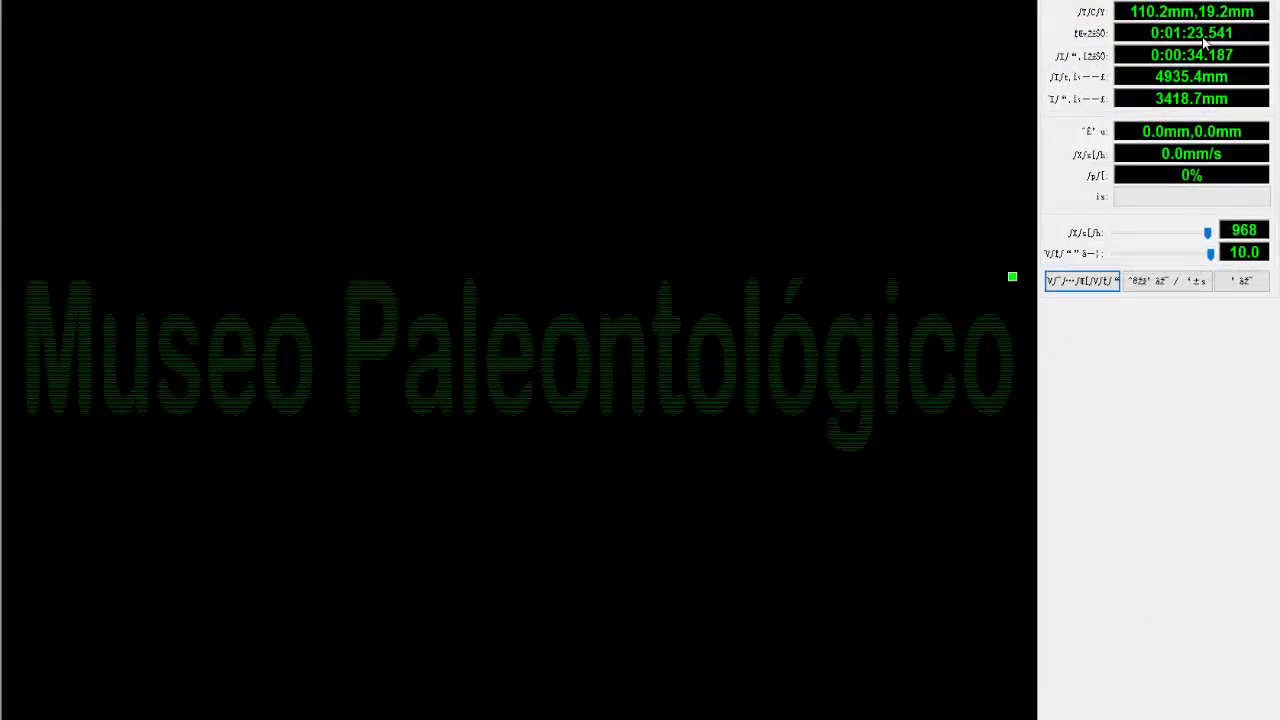
{"action": "scroll", "coordinate": [435, 364], "scroll_direction": "down", "scroll_amount": 3}
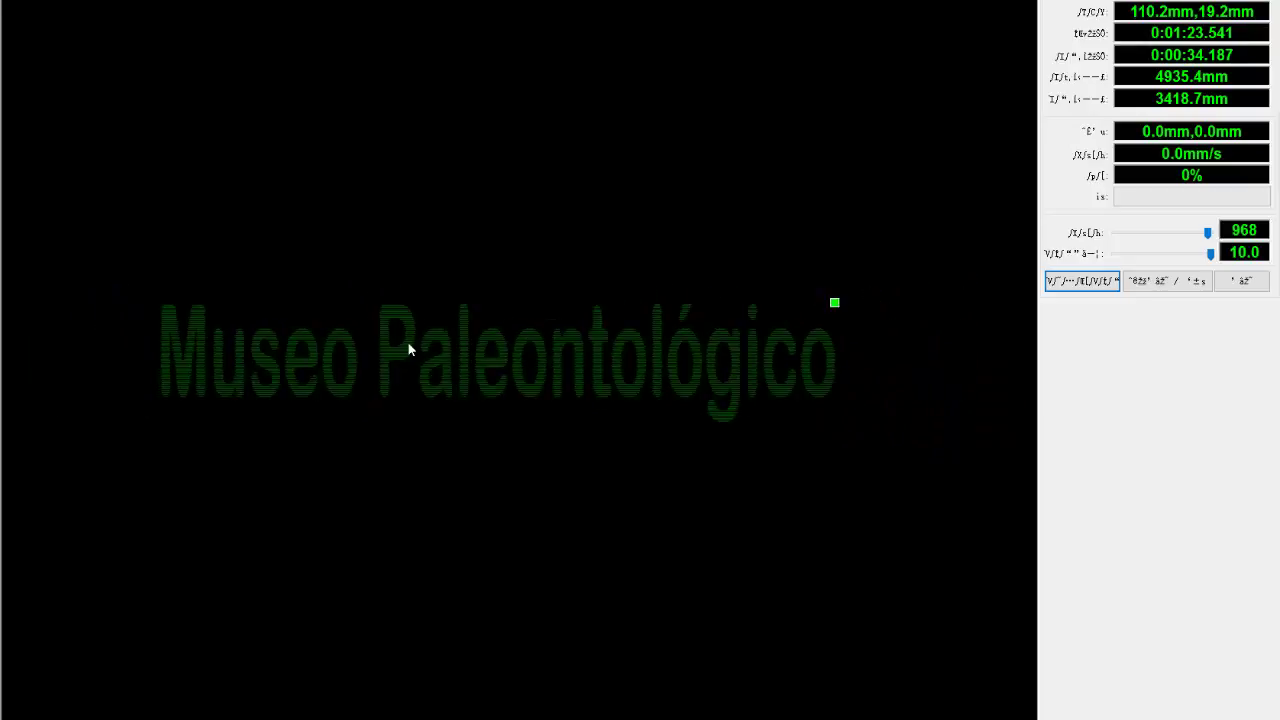
{"action": "scroll", "coordinate": [405, 350], "scroll_direction": "up", "scroll_amount": 3}
{"action": "scroll", "coordinate": [331, 353], "scroll_direction": "up", "scroll_amount": 1}
{"action": "scroll", "coordinate": [378, 356], "scroll_direction": "up", "scroll_amount": 5}
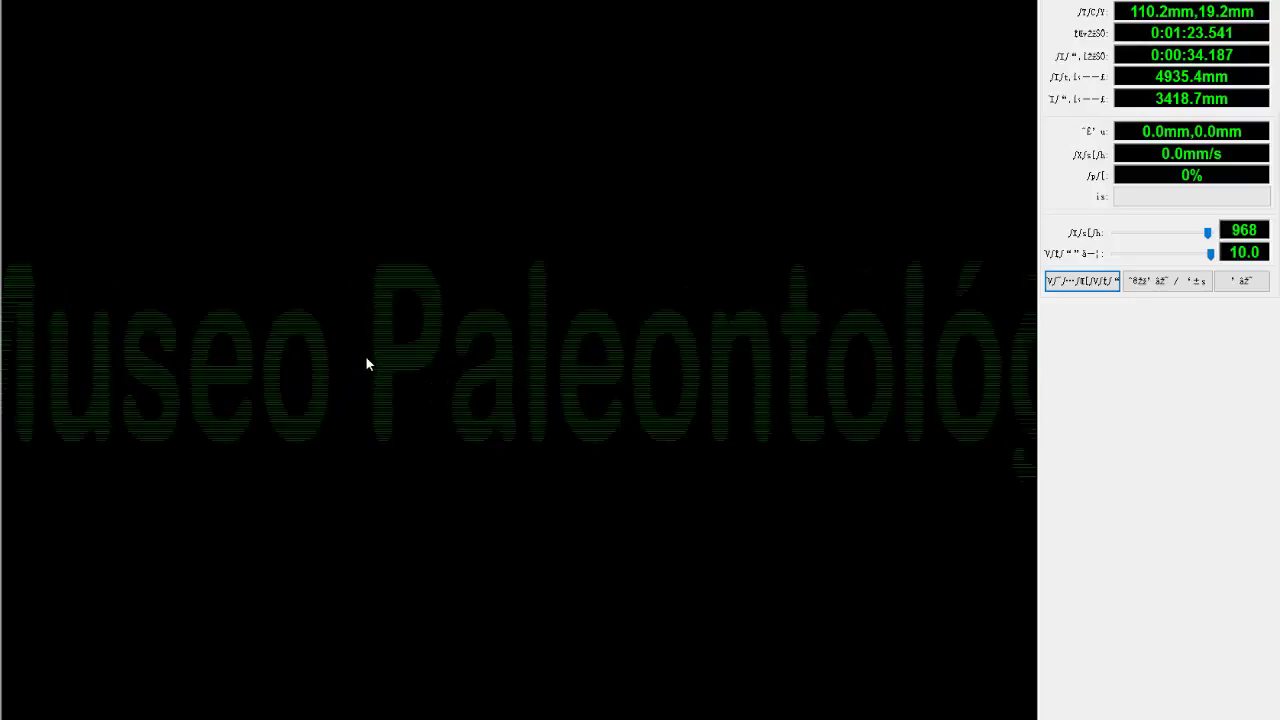
{"action": "scroll", "coordinate": [420, 343], "scroll_direction": "up", "scroll_amount": 6}
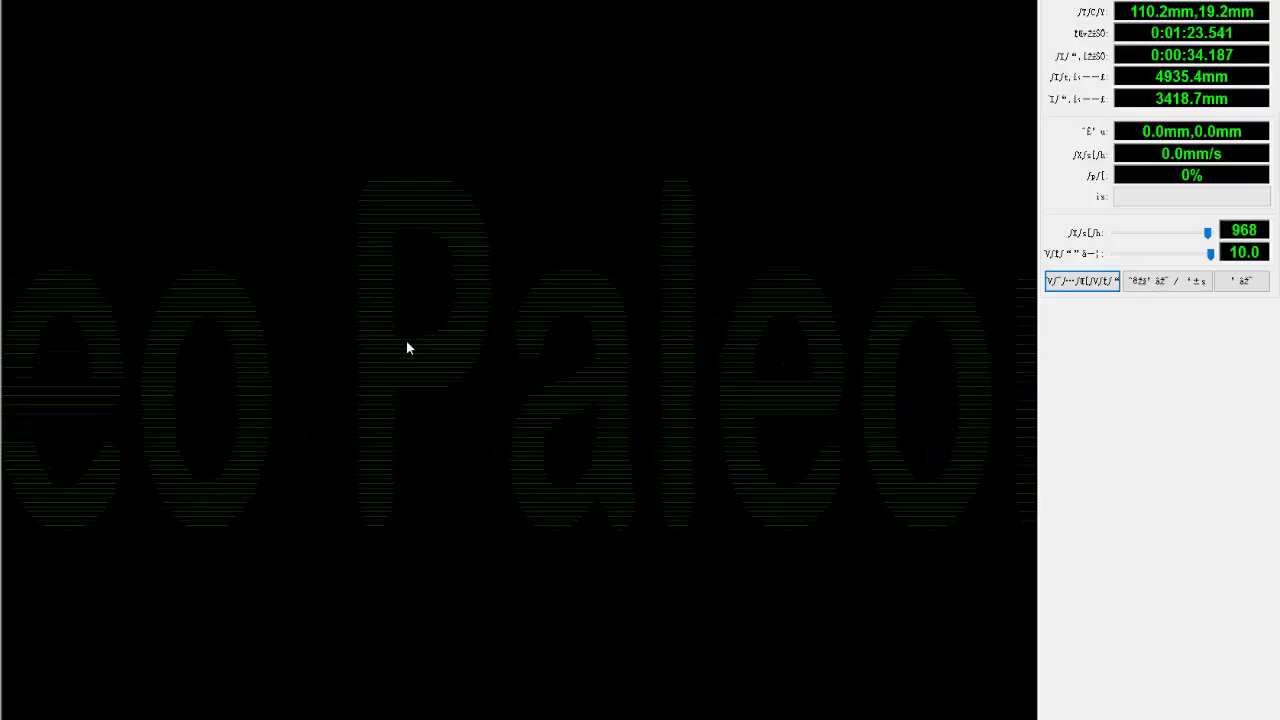
{"action": "scroll", "coordinate": [421, 342], "scroll_direction": "up", "scroll_amount": 6}
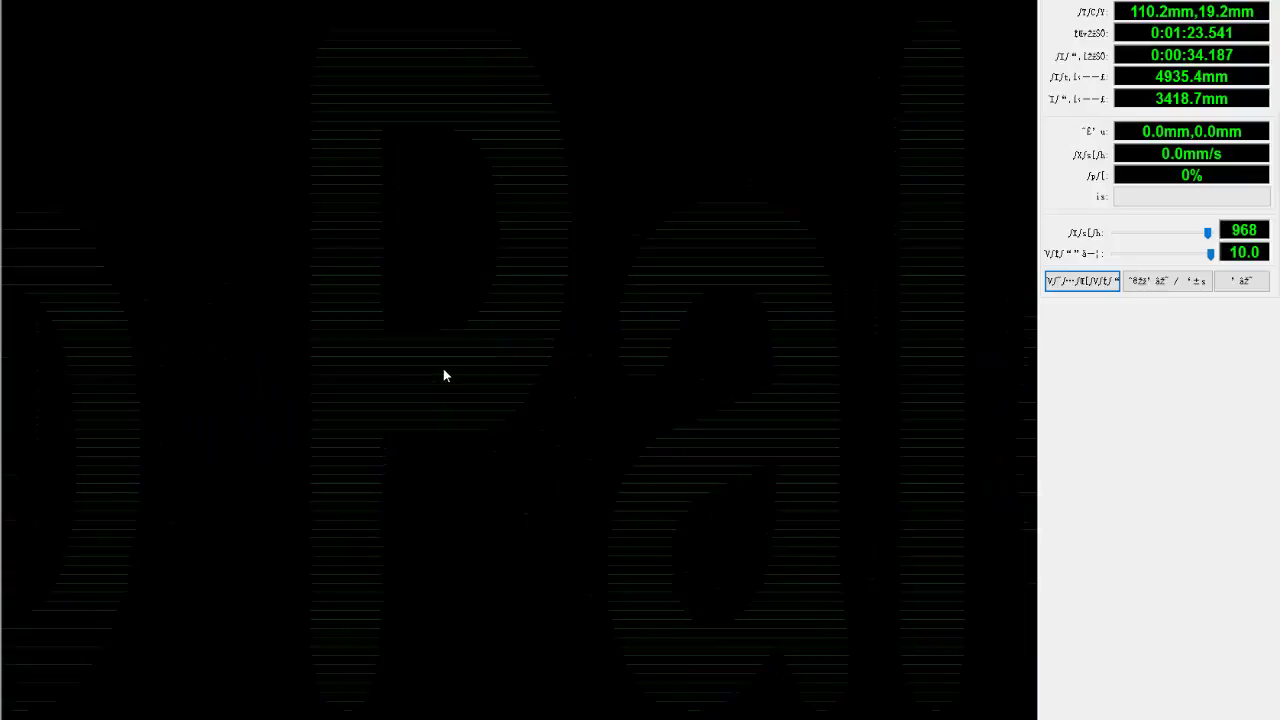
{"action": "scroll", "coordinate": [484, 392], "scroll_direction": "down", "scroll_amount": 2}
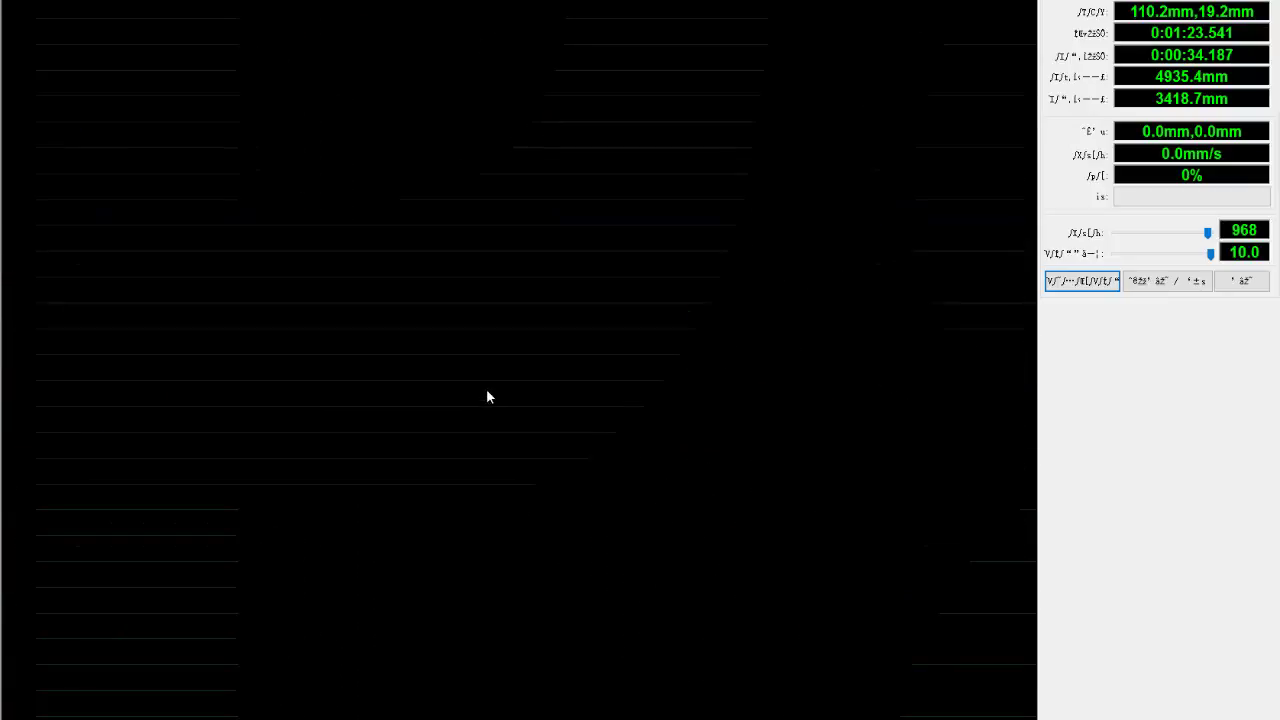
{"action": "scroll", "coordinate": [658, 545], "scroll_direction": "down", "scroll_amount": 1}
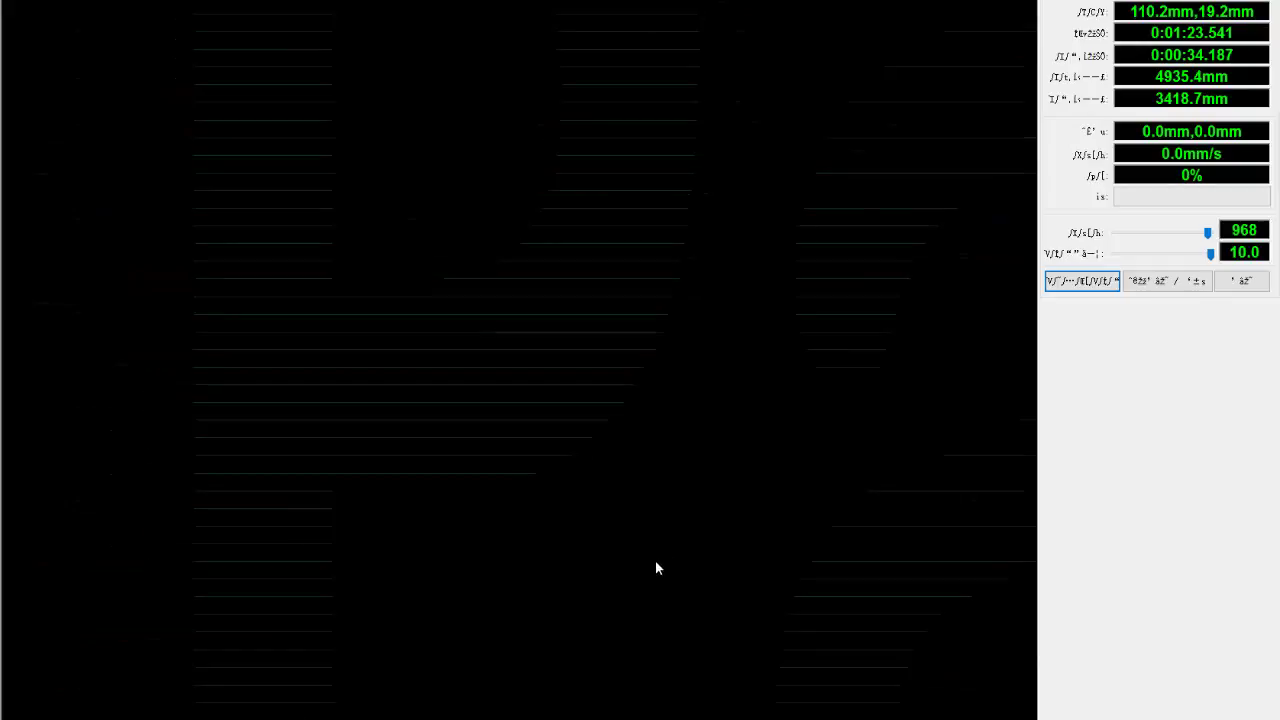
{"action": "scroll", "coordinate": [711, 510], "scroll_direction": "down", "scroll_amount": 5}
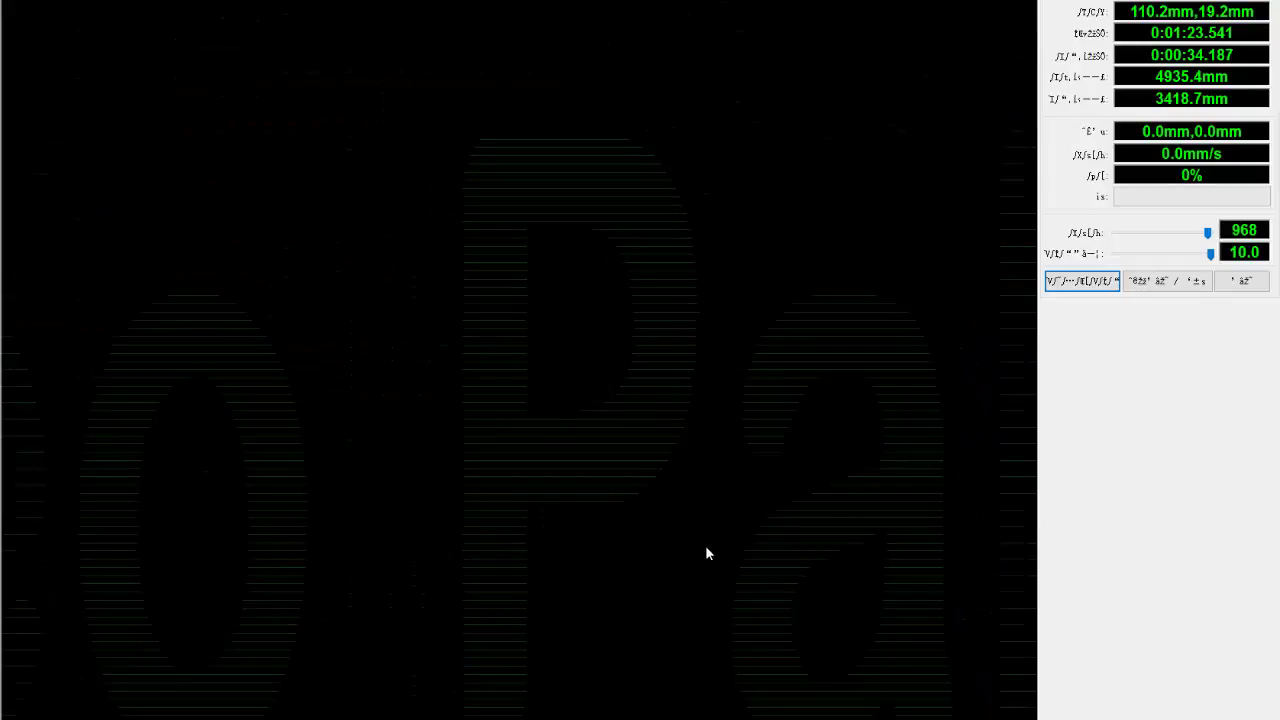
{"action": "scroll", "coordinate": [693, 538], "scroll_direction": "down", "scroll_amount": 6}
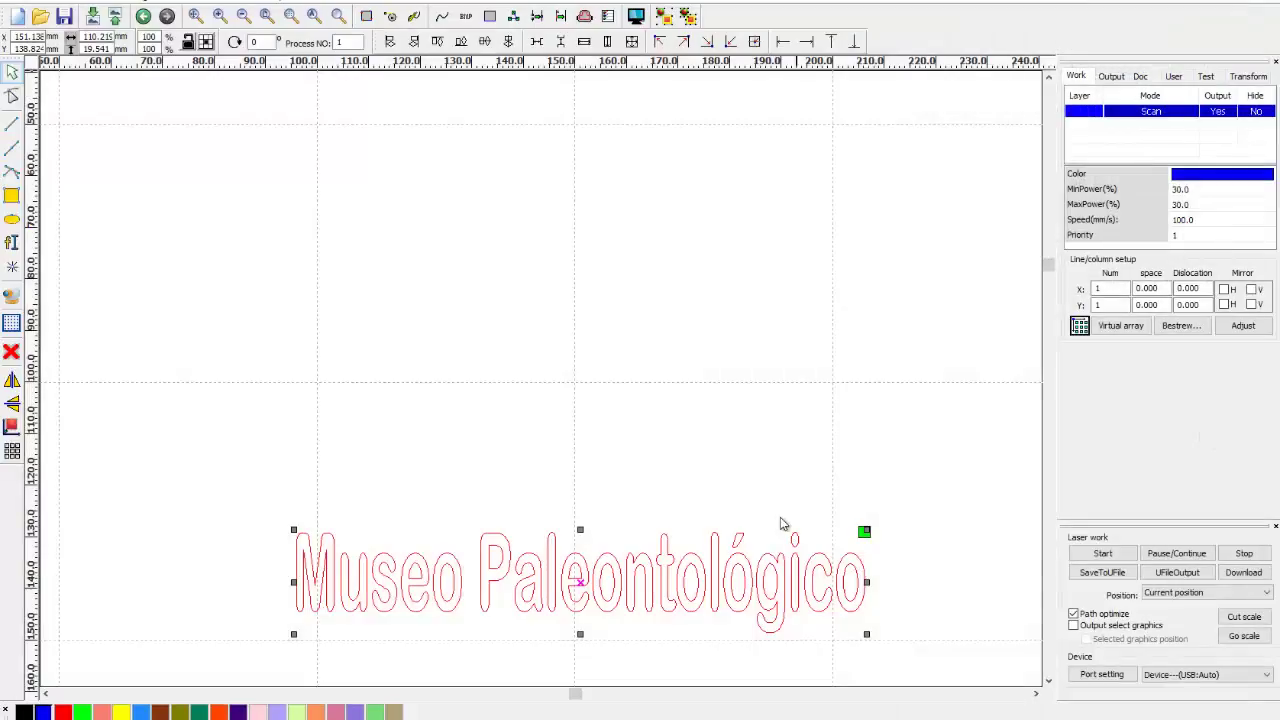
Delete the Museo Paleontológico text from the work area.
{"action": "left_click_drag", "start_coordinate": [276, 472], "coordinate": [630, 550]}
{"action": "scroll", "coordinate": [983, 640], "scroll_direction": "down", "scroll_amount": 4}
{"action": "scroll", "coordinate": [937, 683], "scroll_direction": "up", "scroll_amount": 3}
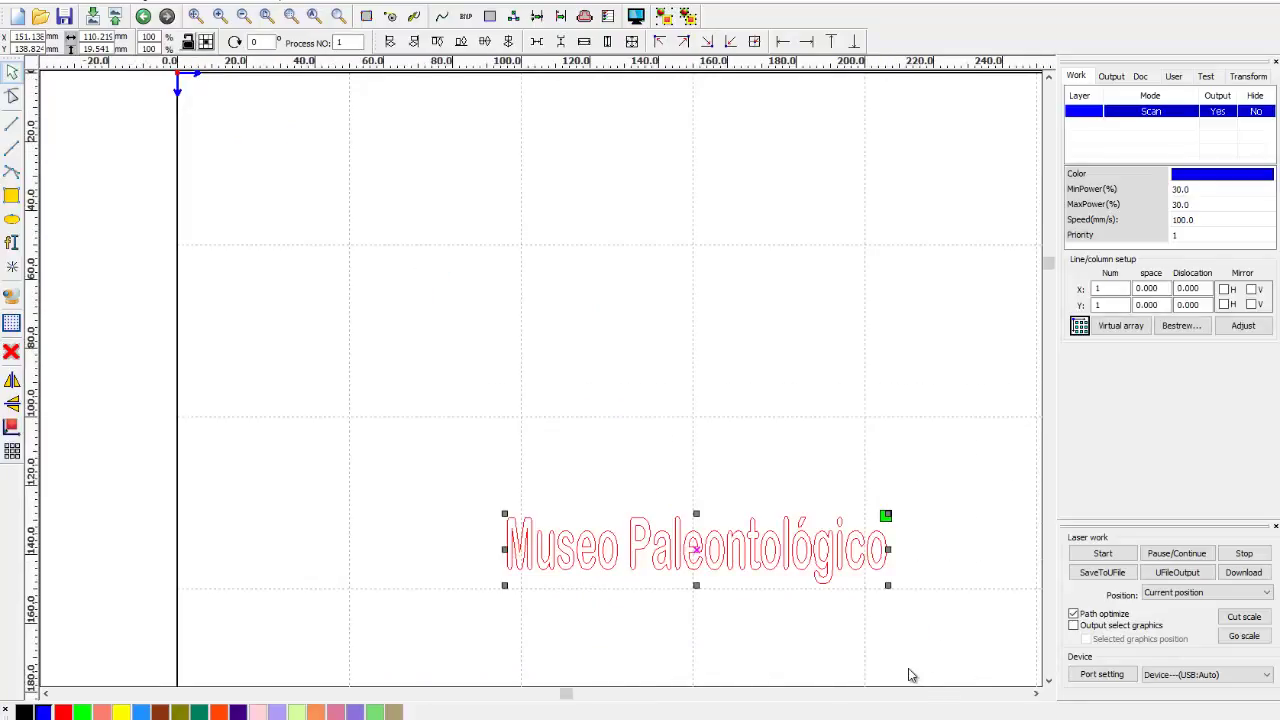
{"action": "left_click", "coordinate": [960, 635]}
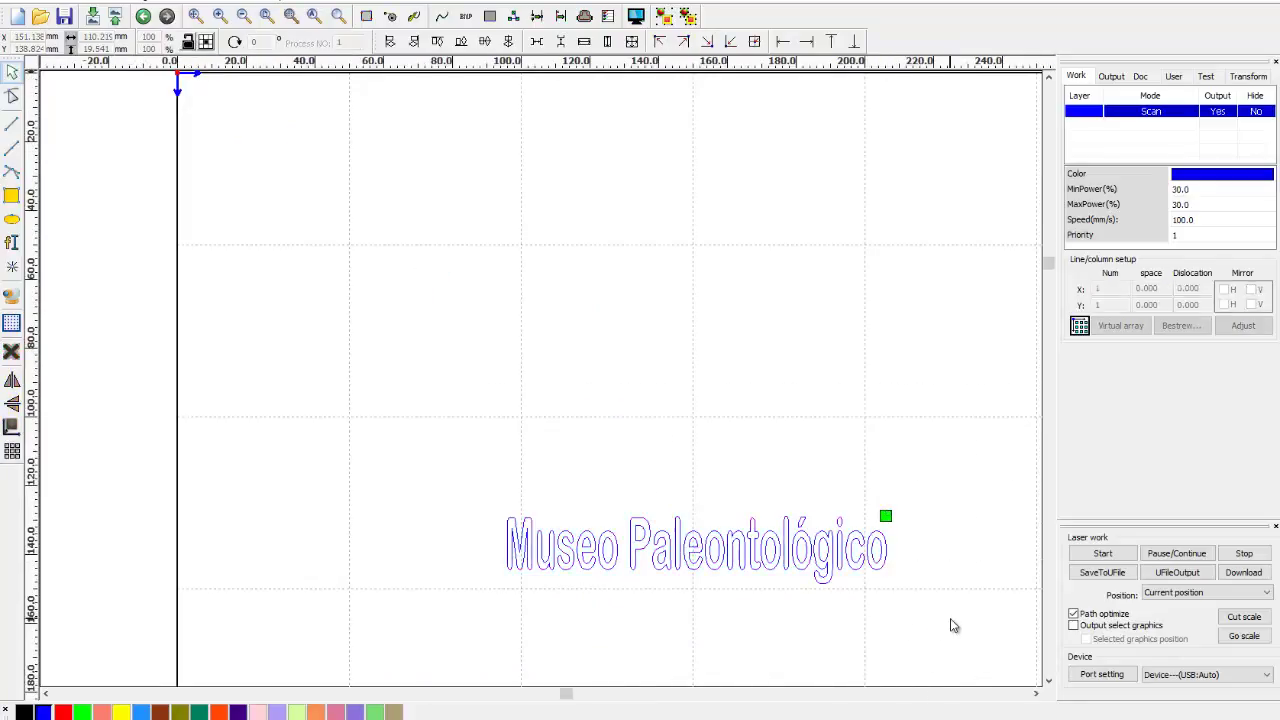
{"action": "left_click_drag", "start_coordinate": [335, 348], "coordinate": [985, 638]}
{"action": "key", "text": "Delete"}
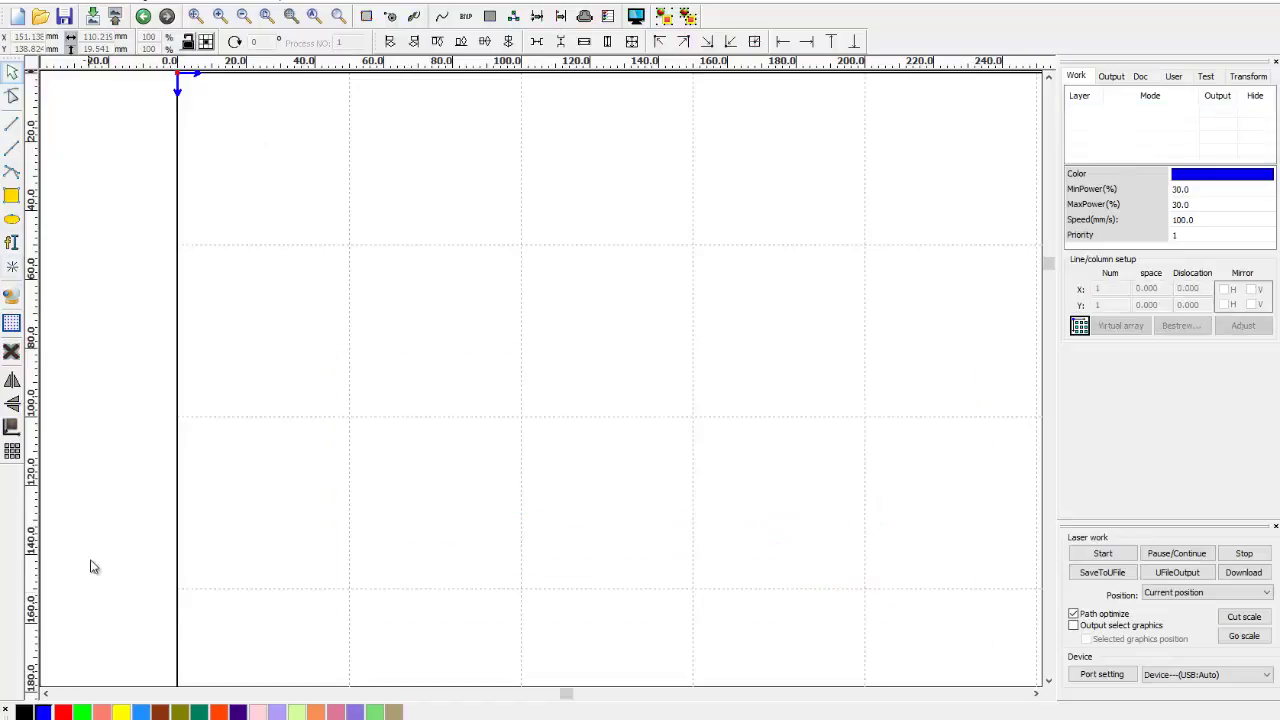
Place the text "Museo Paleontológico" in Arial Rounded MT Bold, 15 mm high and 50% wide, near the work area's upper edge.
{"action": "left_click", "coordinate": [12, 243]}
{"action": "left_click", "coordinate": [429, 258]}
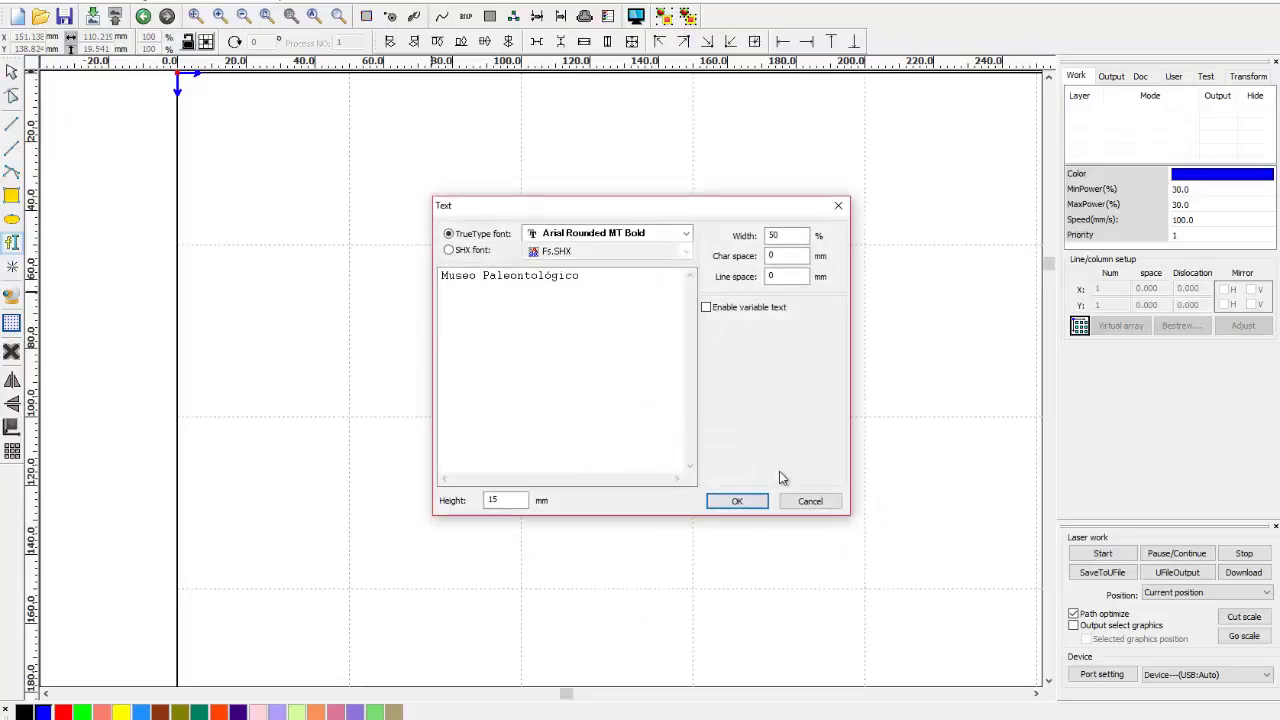
{"action": "left_click", "coordinate": [737, 500]}
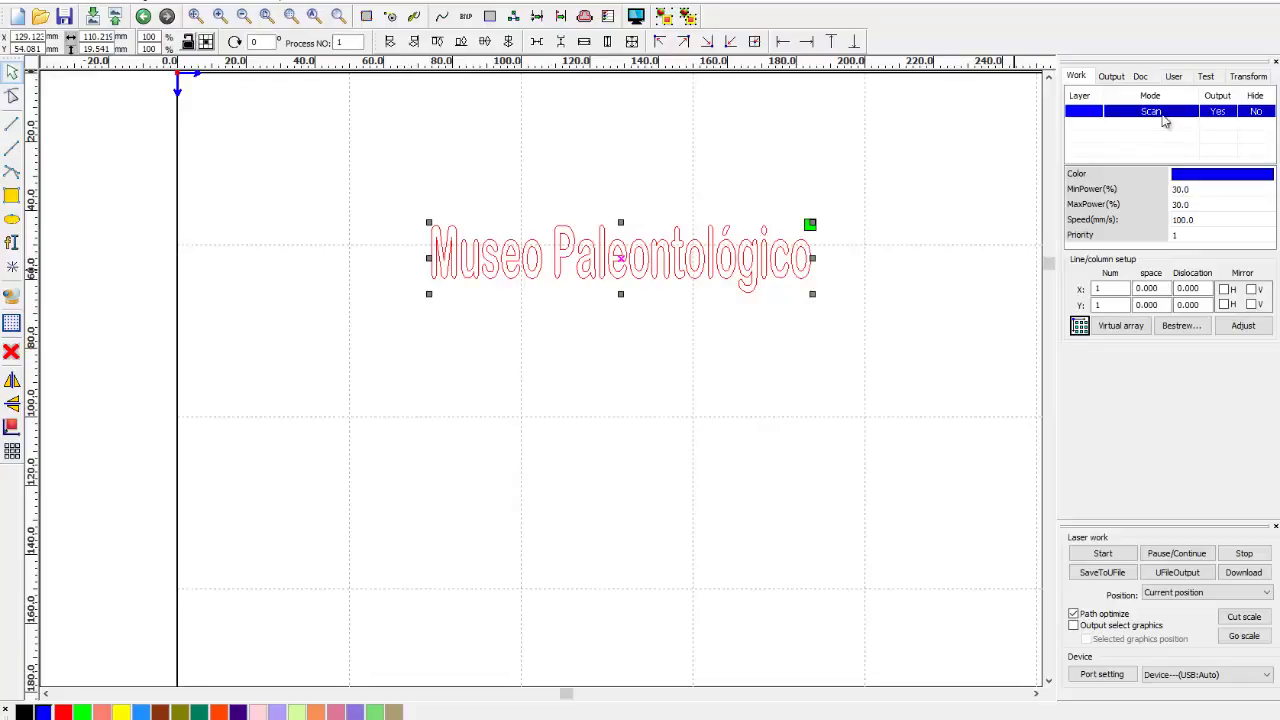
Review the blue layer's scan parameters and run the engraving simulation of the new text.
{"action": "double_click", "coordinate": [1160, 112]}
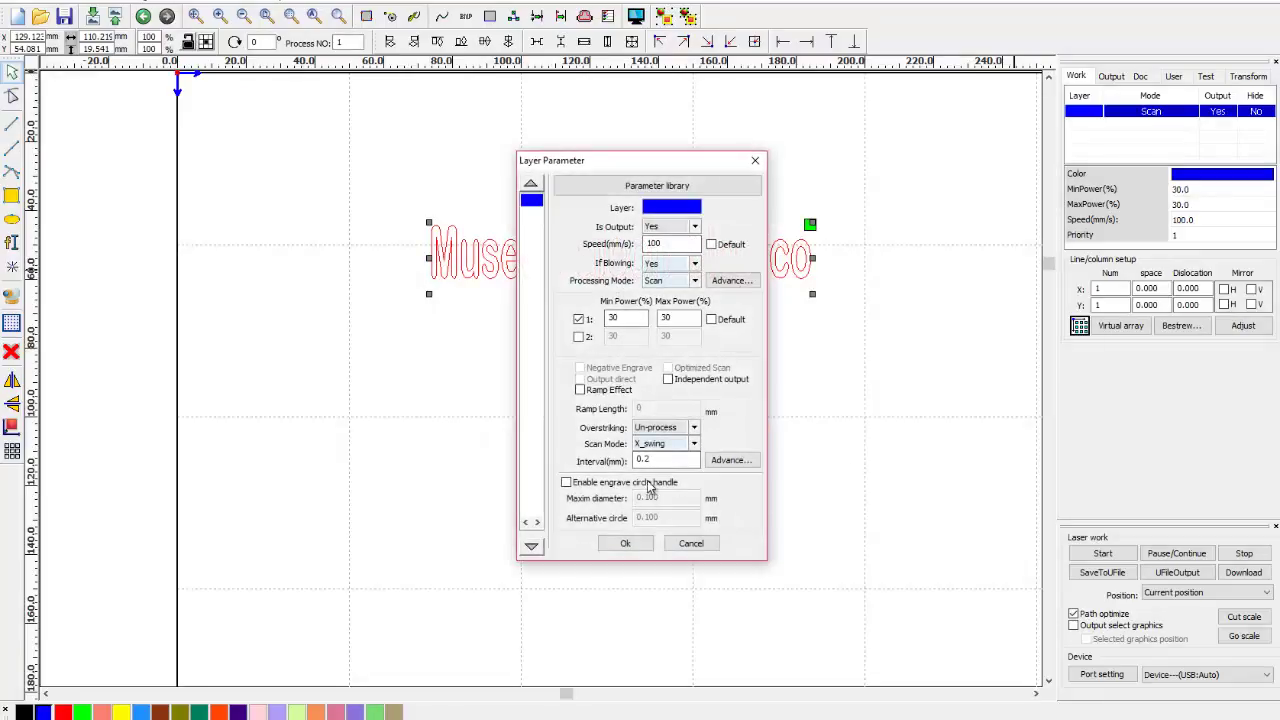
{"action": "left_click", "coordinate": [712, 544]}
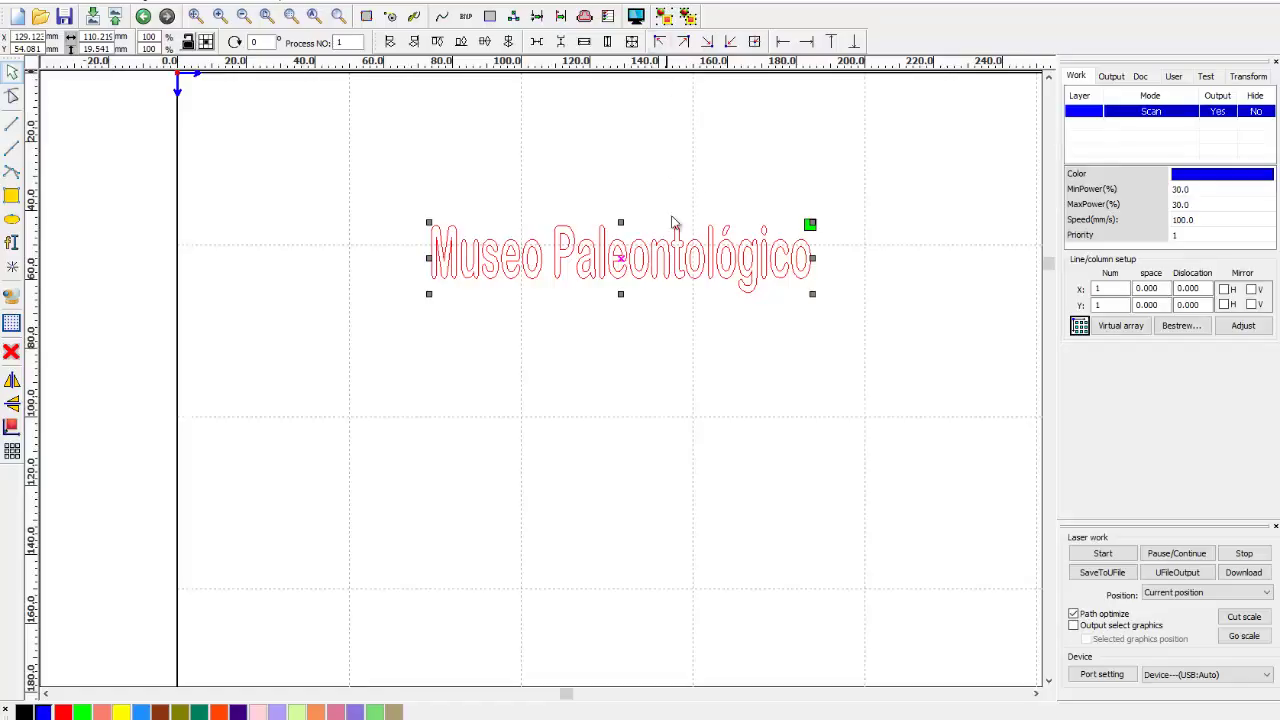
{"action": "left_click", "coordinate": [637, 17]}
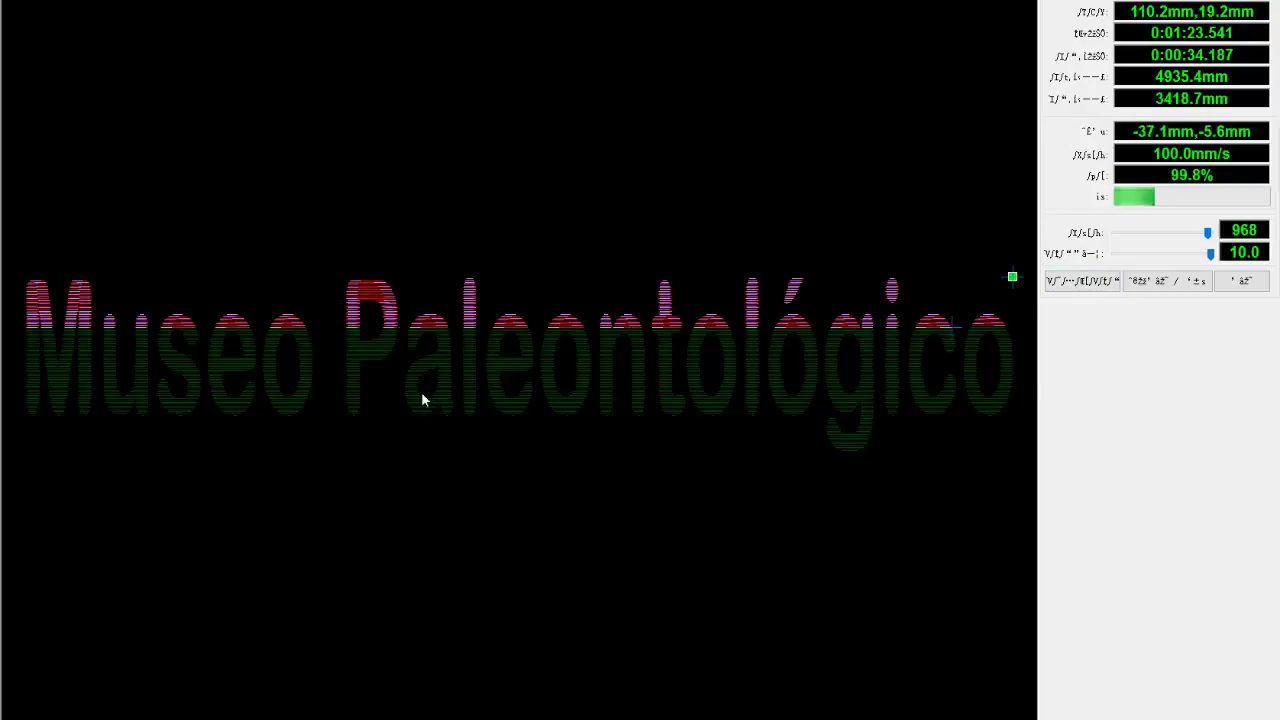
{"action": "key", "text": "Escape"}
Change the scan mode of the text's blue layer to Y_swing.
{"action": "left_click", "coordinate": [477, 286]}
{"action": "left_click_drag", "start_coordinate": [363, 166], "coordinate": [1025, 402]}
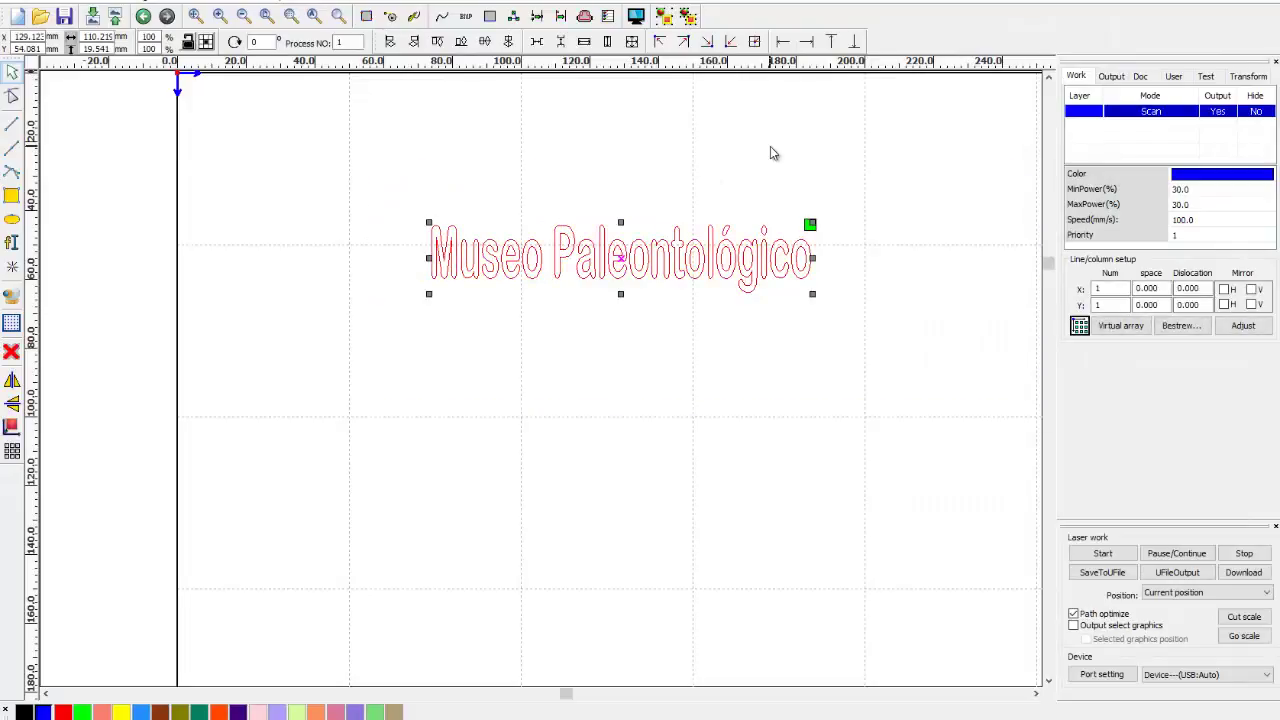
{"action": "double_click", "coordinate": [1133, 118]}
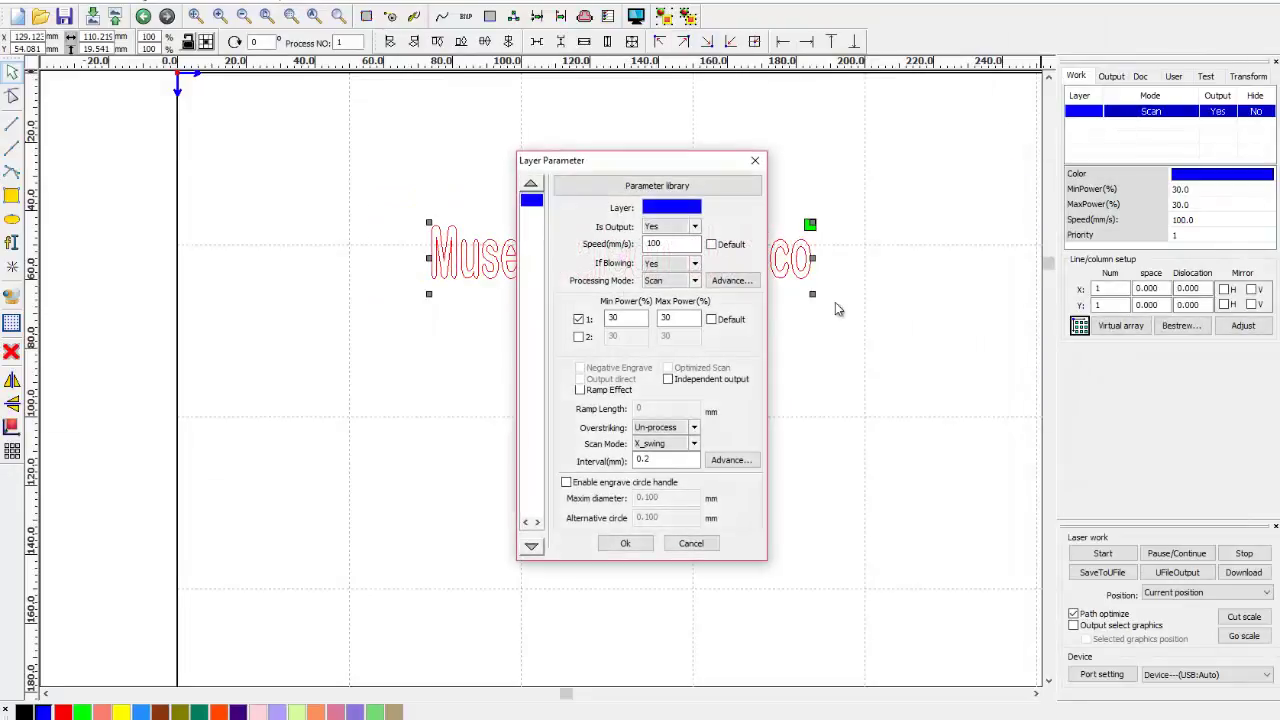
{"action": "left_click", "coordinate": [690, 444]}
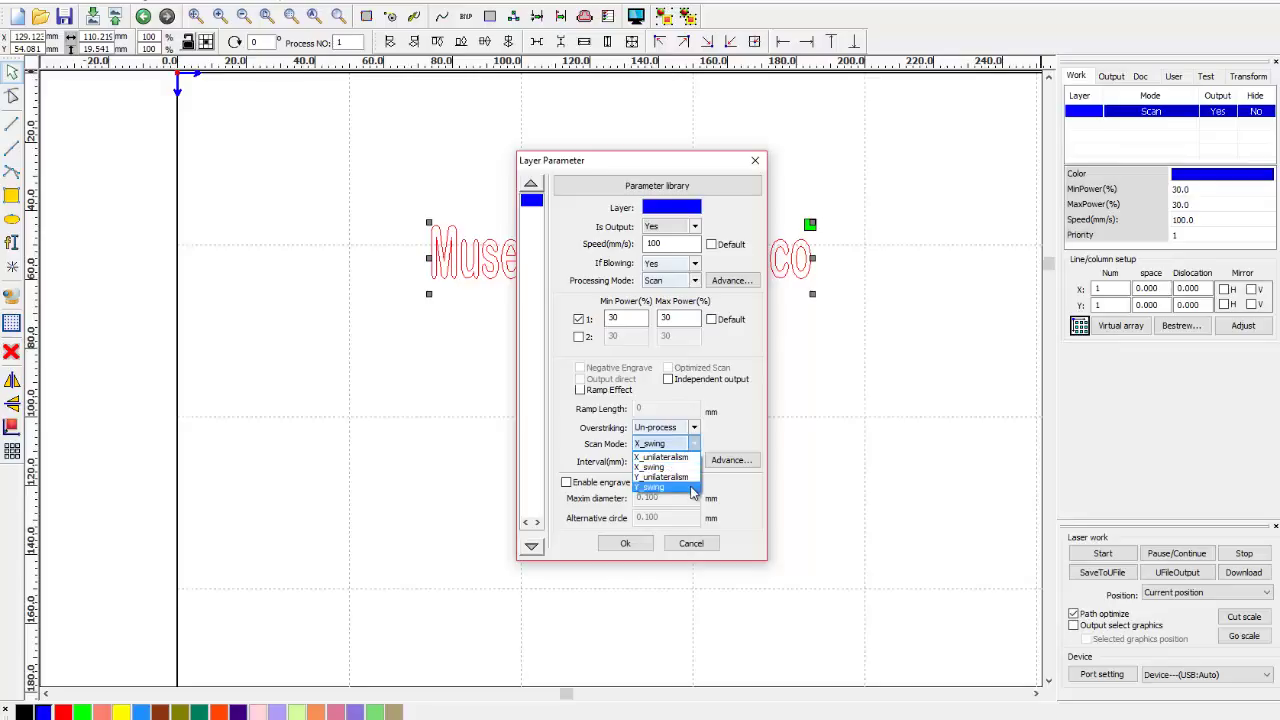
{"action": "left_click", "coordinate": [692, 488]}
{"action": "left_click", "coordinate": [633, 543]}
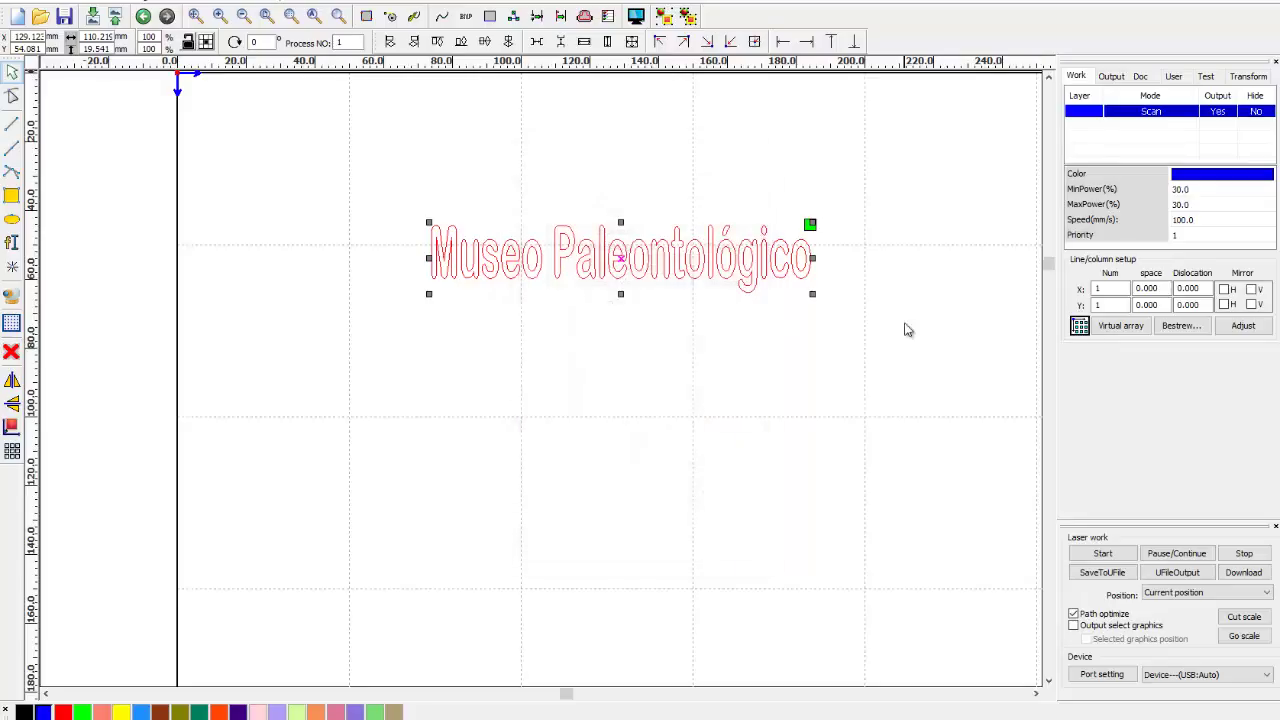
Preview the text engraving with its vertical scan lines, checking the estimated working time and simulation, and close the preview.
{"action": "left_click", "coordinate": [636, 16]}
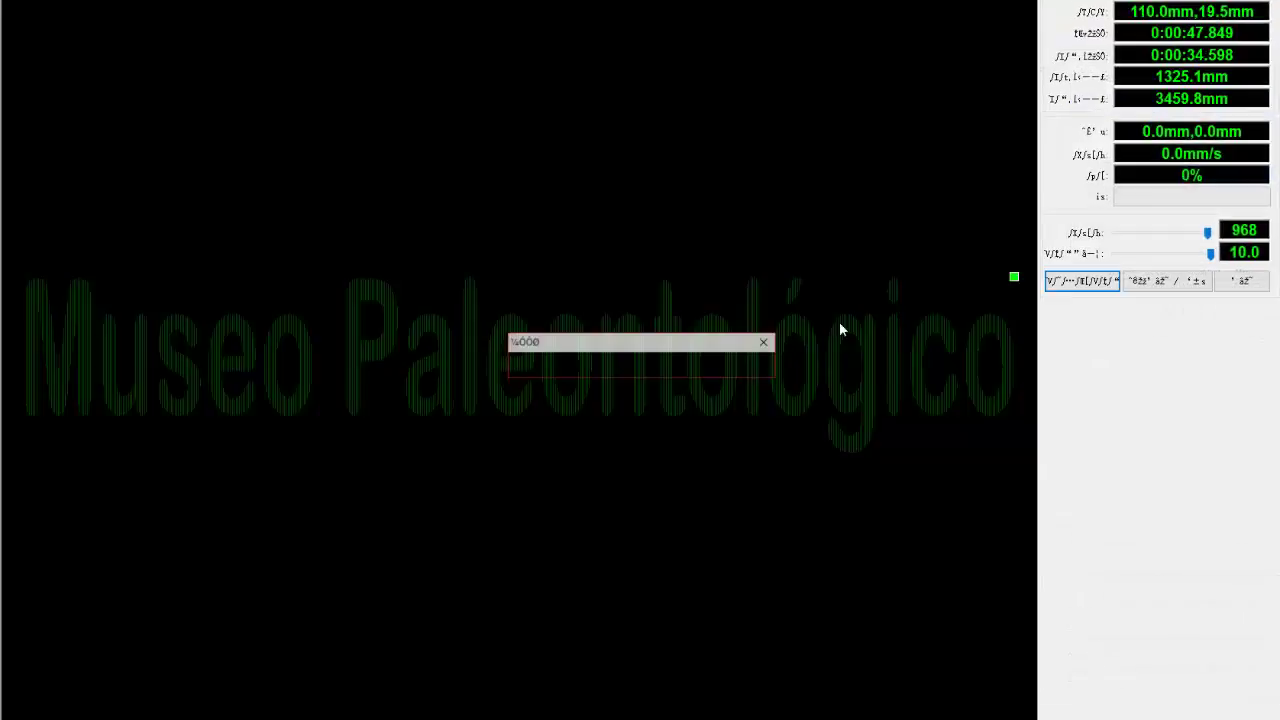
{"action": "left_click", "coordinate": [1062, 284]}
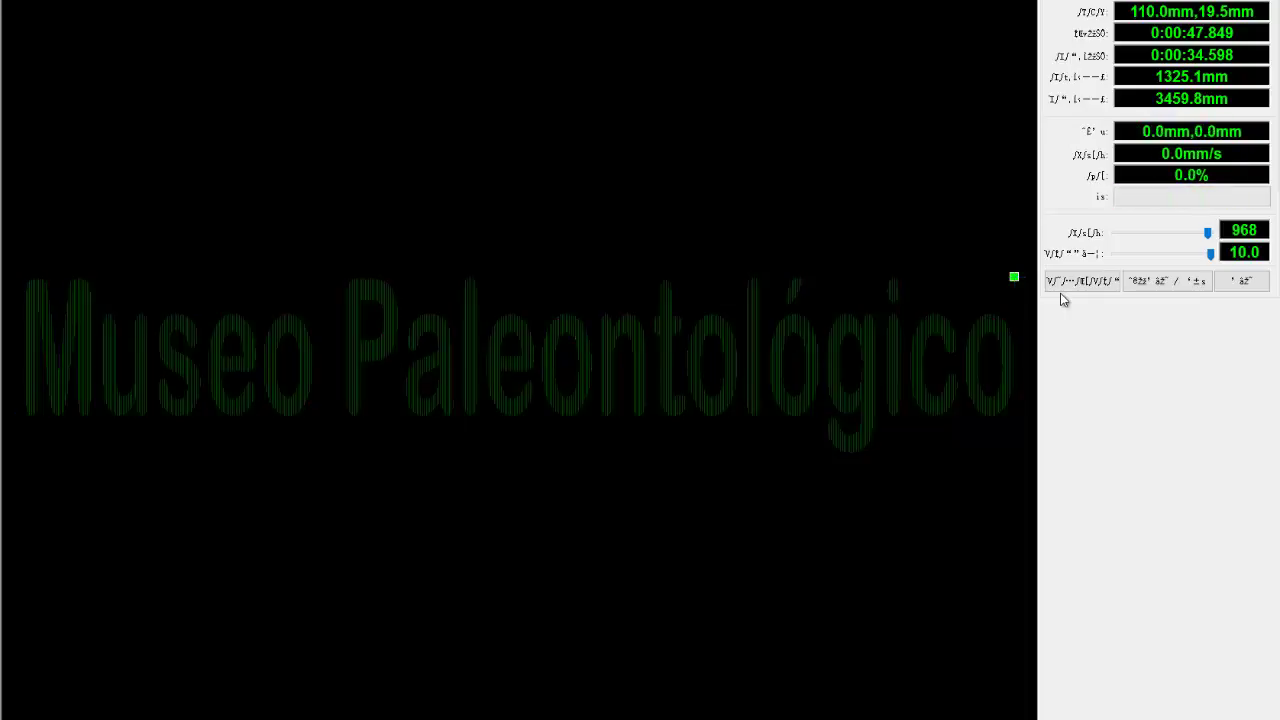
{"action": "left_click", "coordinate": [1053, 321]}
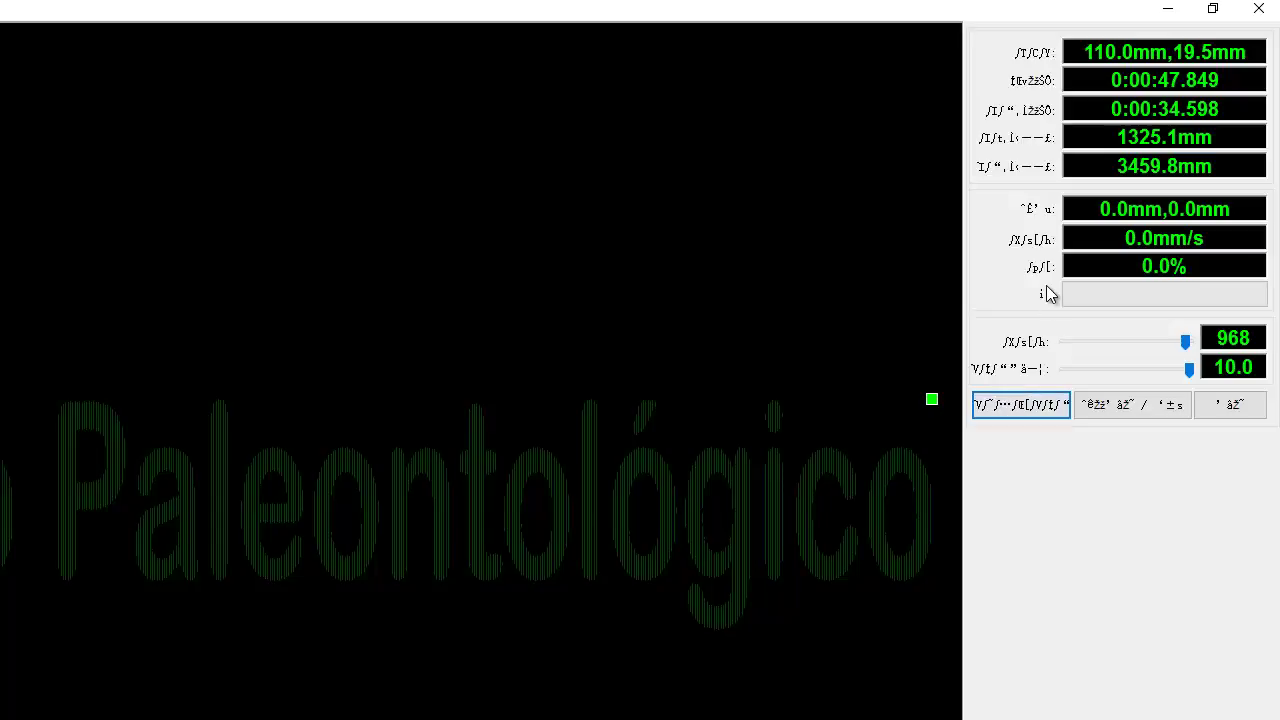
{"action": "left_click", "coordinate": [1259, 8]}
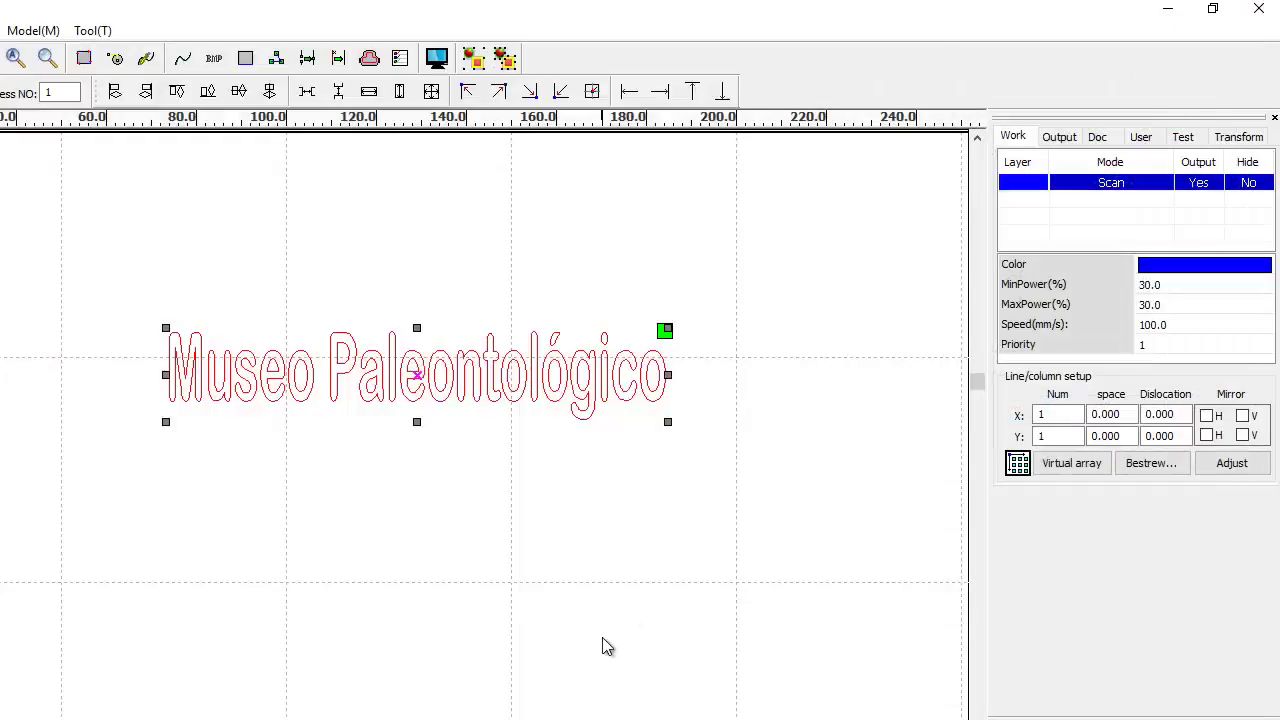
Delete the Museo Paleontológico text so that the whole work area is empty.
{"action": "key", "text": "Delete"}
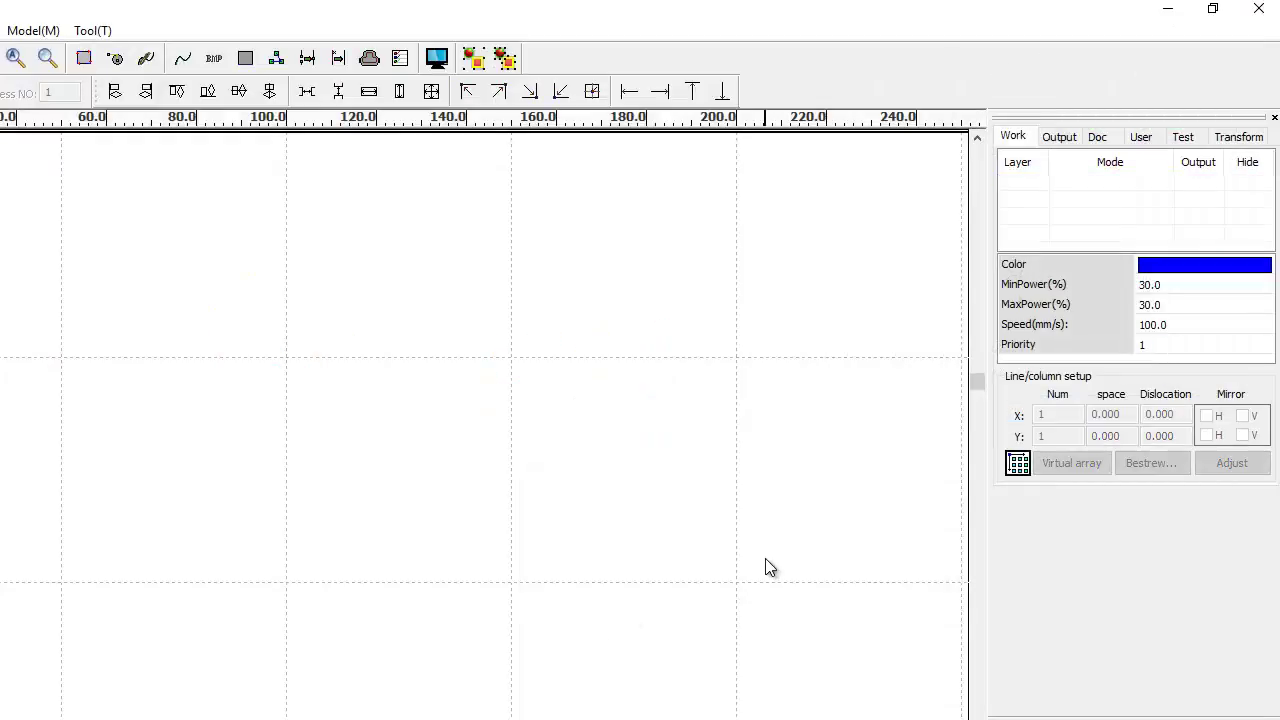
{"action": "scroll", "coordinate": [334, 509], "scroll_direction": "down", "scroll_amount": 6}
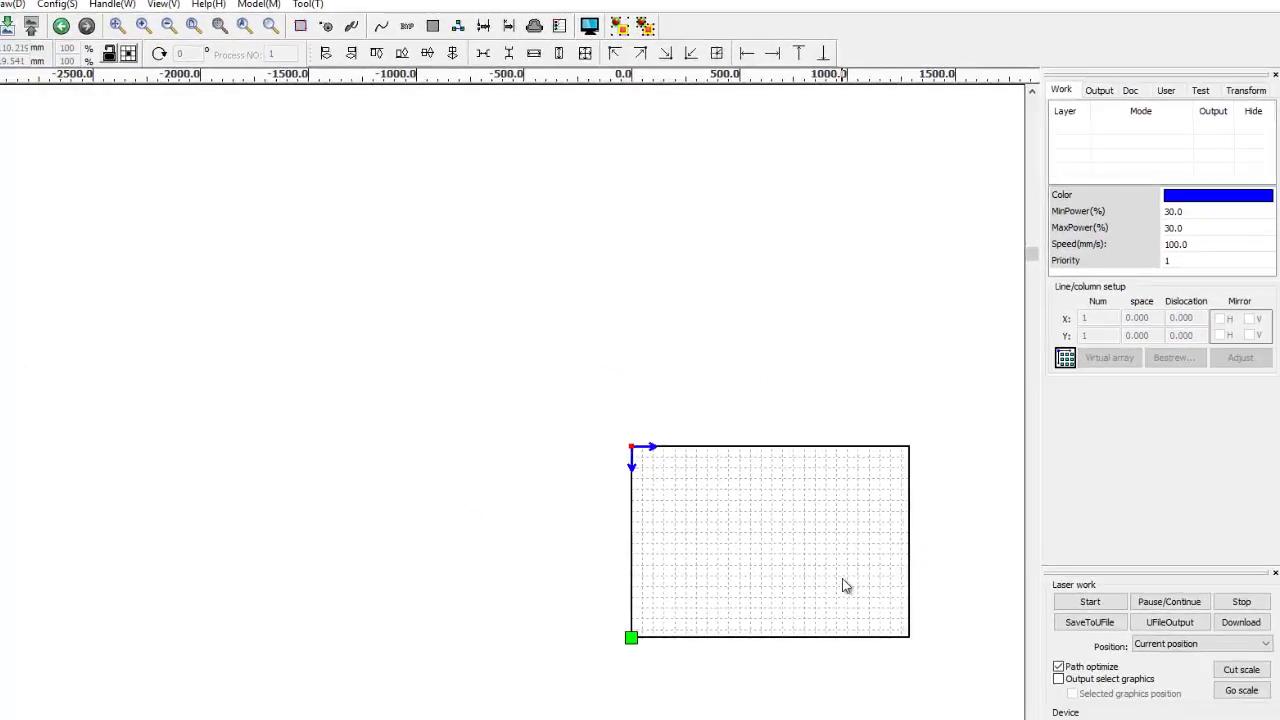
{"action": "scroll", "coordinate": [845, 590], "scroll_direction": "up", "scroll_amount": 2}
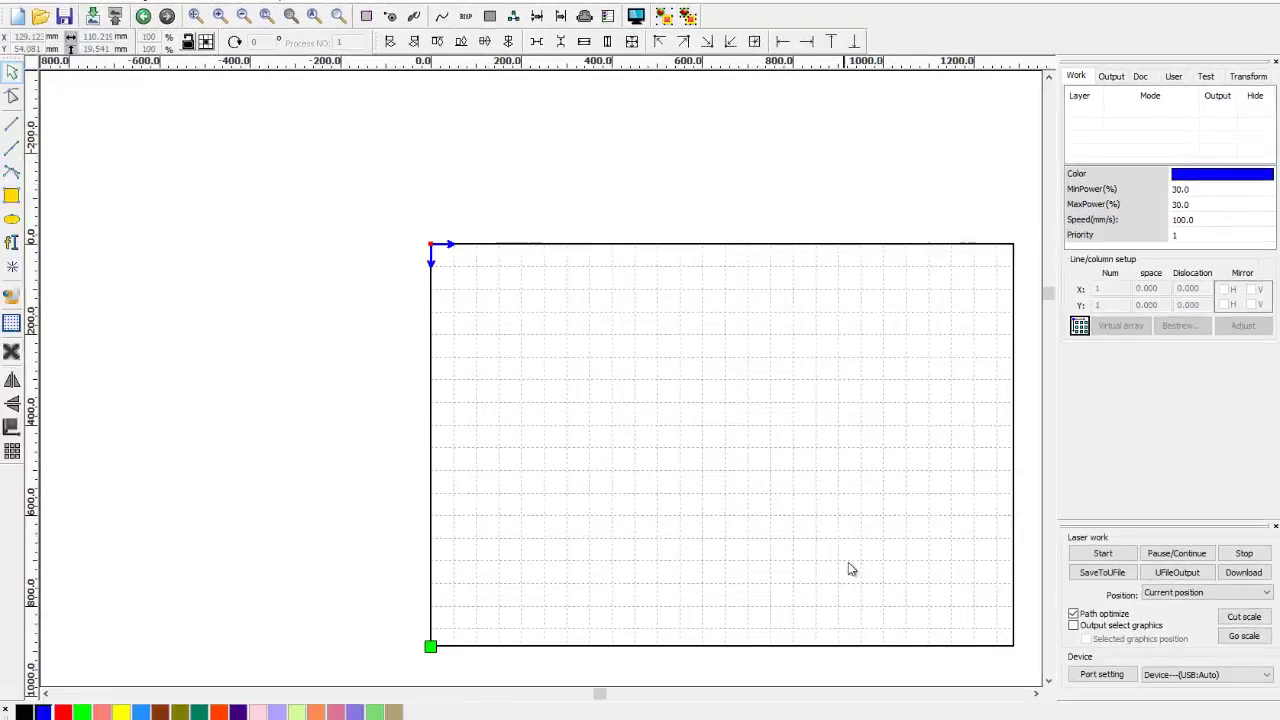
{"action": "left_click_drag", "start_coordinate": [593, 694], "coordinate": [638, 697]}
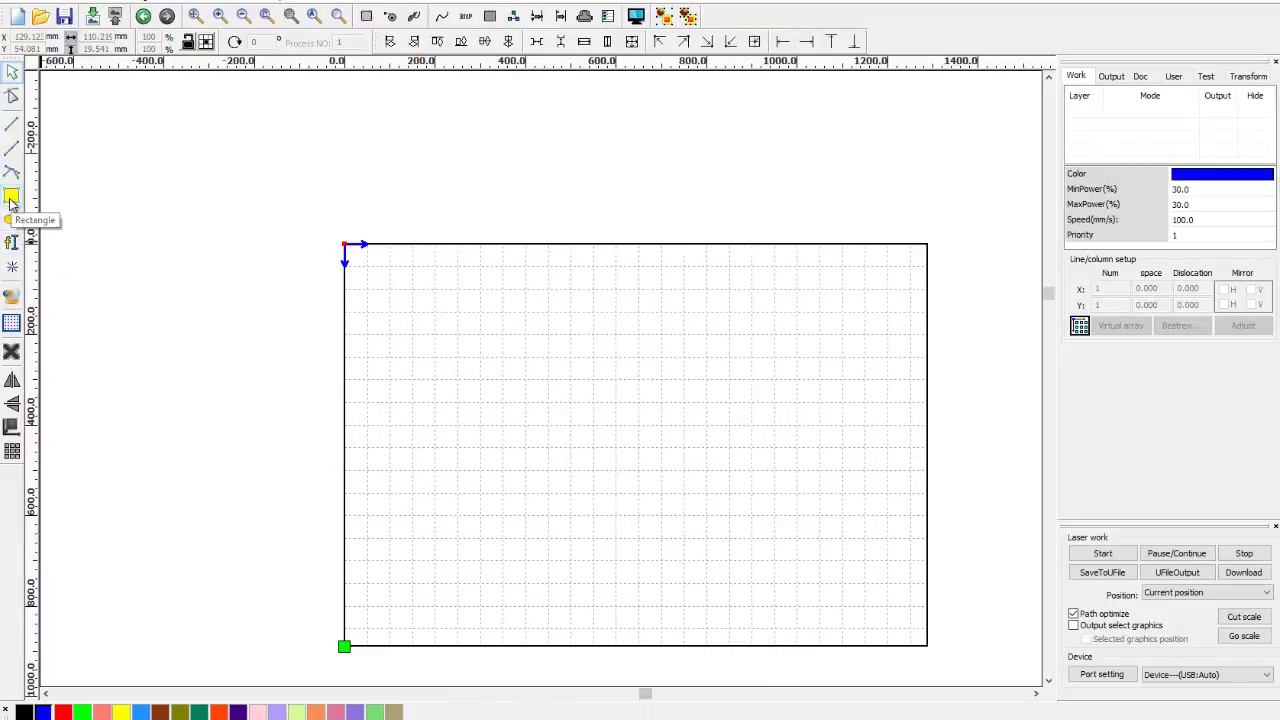
{"action": "left_click", "coordinate": [12, 242]}
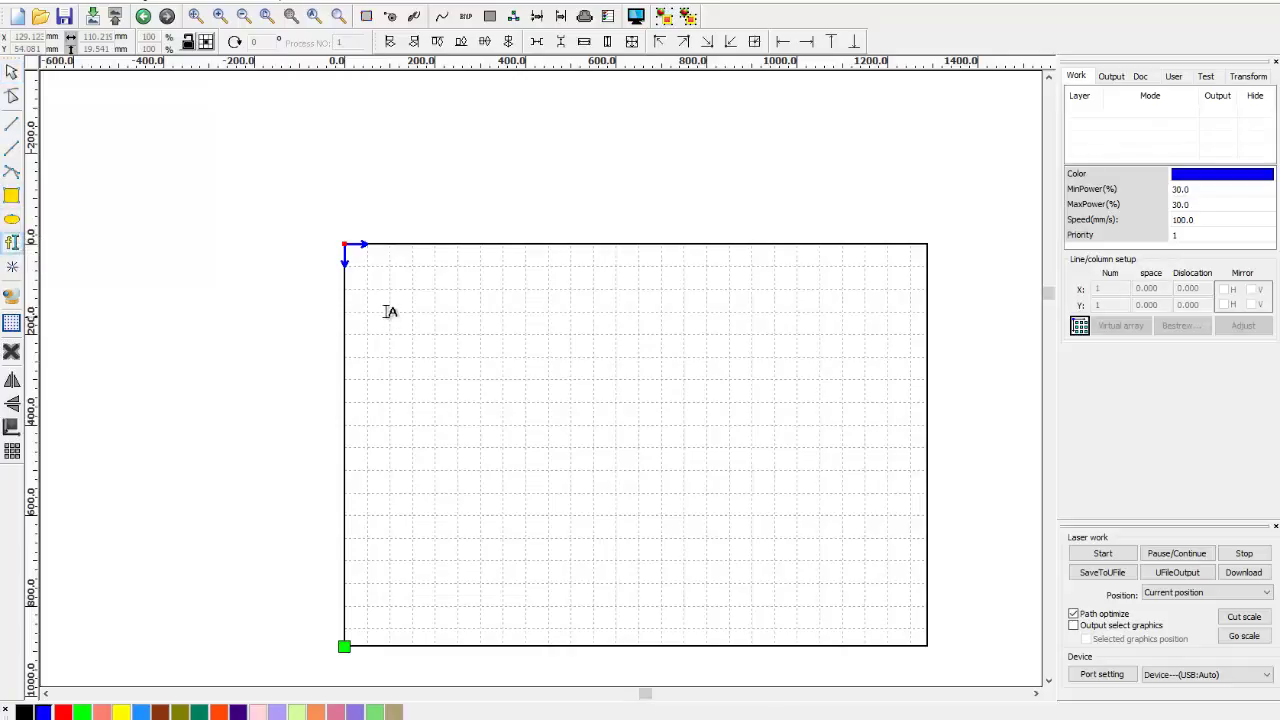
{"action": "left_click", "coordinate": [352, 311]}
{"action": "left_click", "coordinate": [838, 211]}
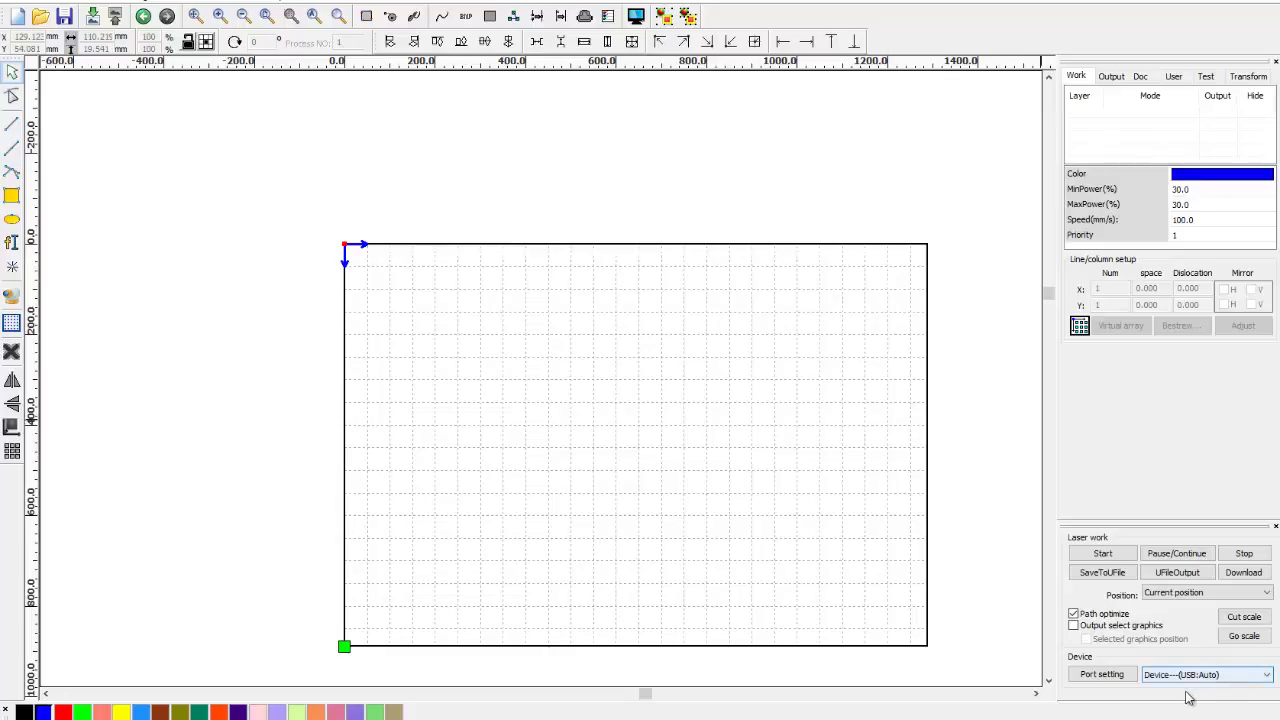
Test the Web connection to 192.168.1.100 for a new machine, allowing the application through the firewall on private networks, and cancel the new machine.
{"action": "left_click", "coordinate": [1101, 674]}
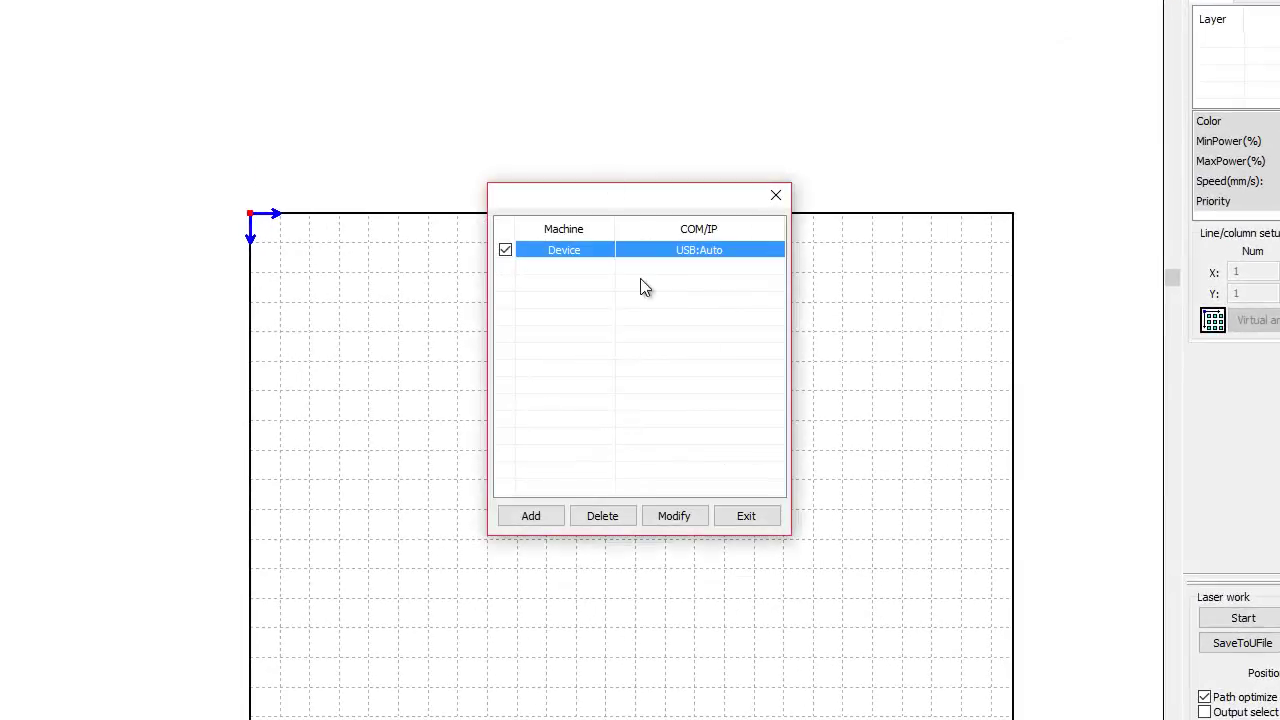
{"action": "left_click", "coordinate": [550, 520]}
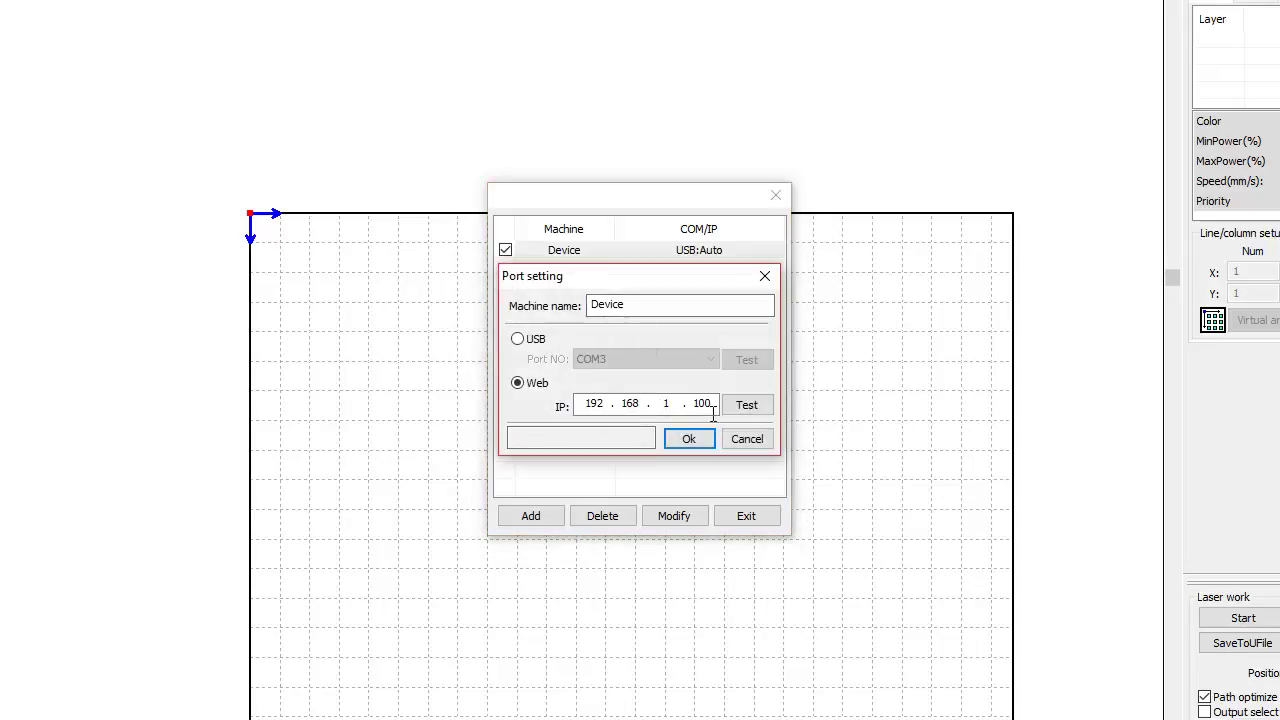
{"action": "left_click", "coordinate": [748, 406]}
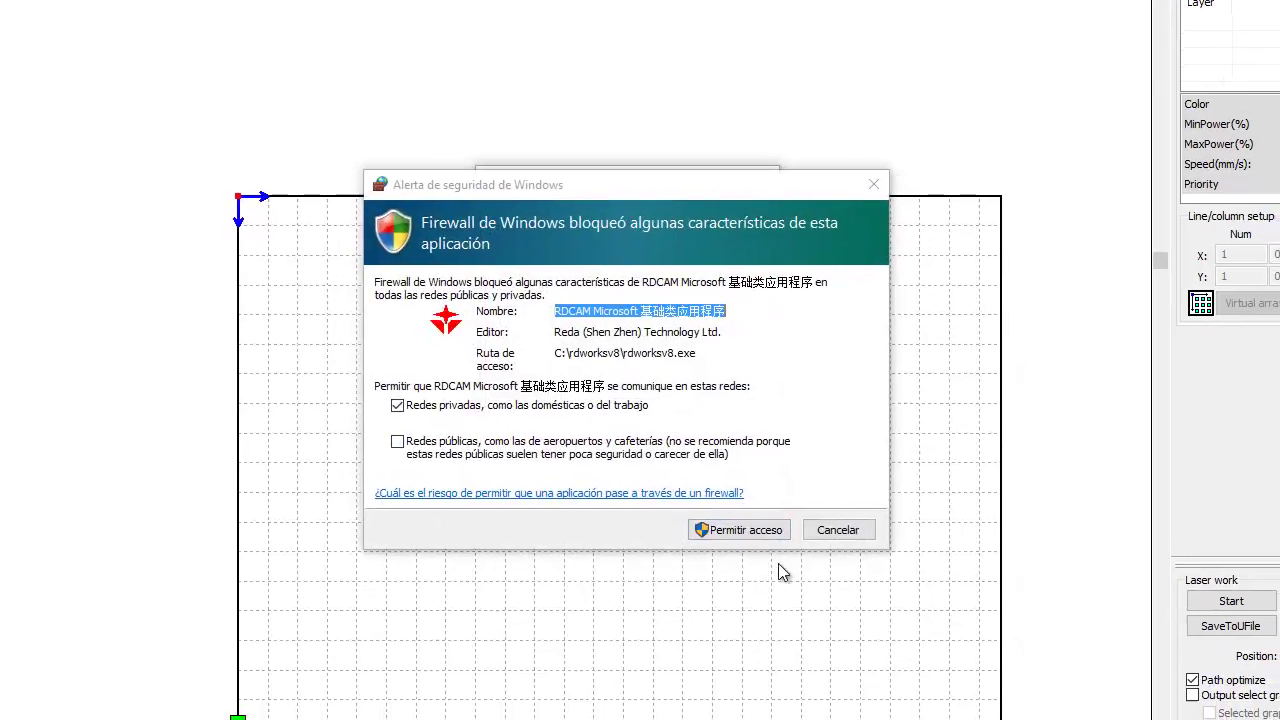
{"action": "left_click", "coordinate": [740, 528]}
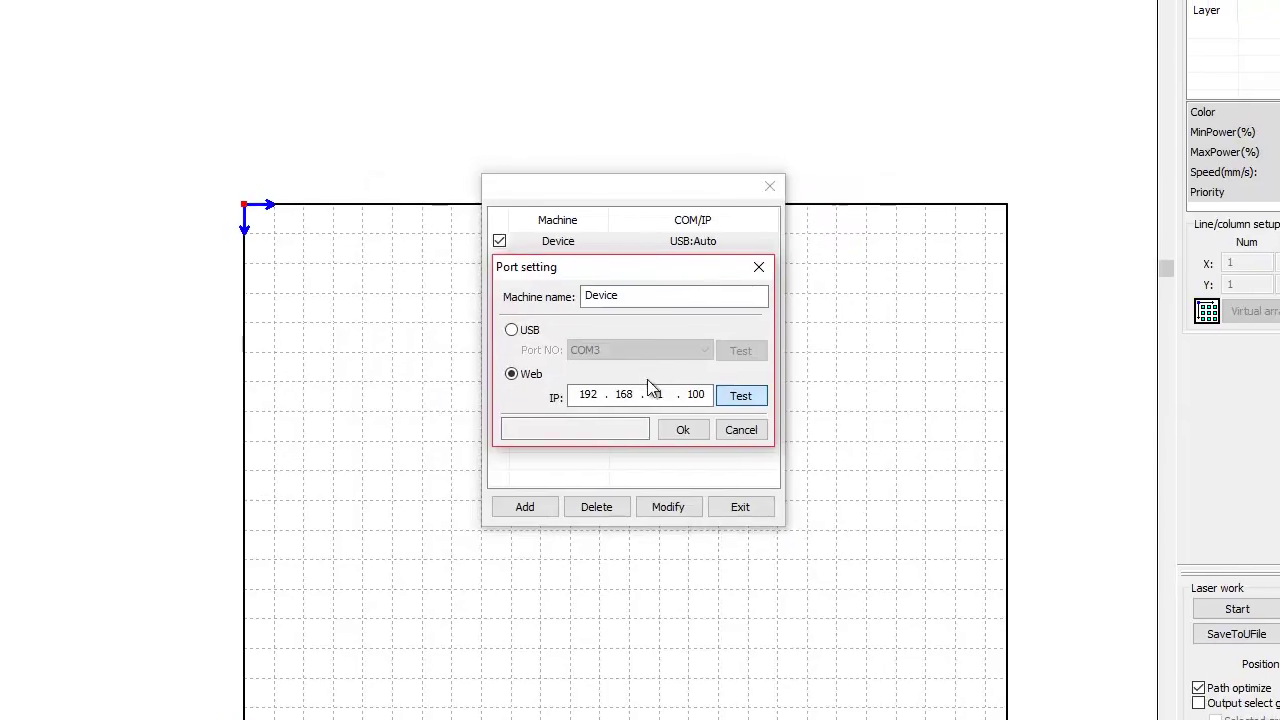
{"action": "left_click", "coordinate": [743, 404]}
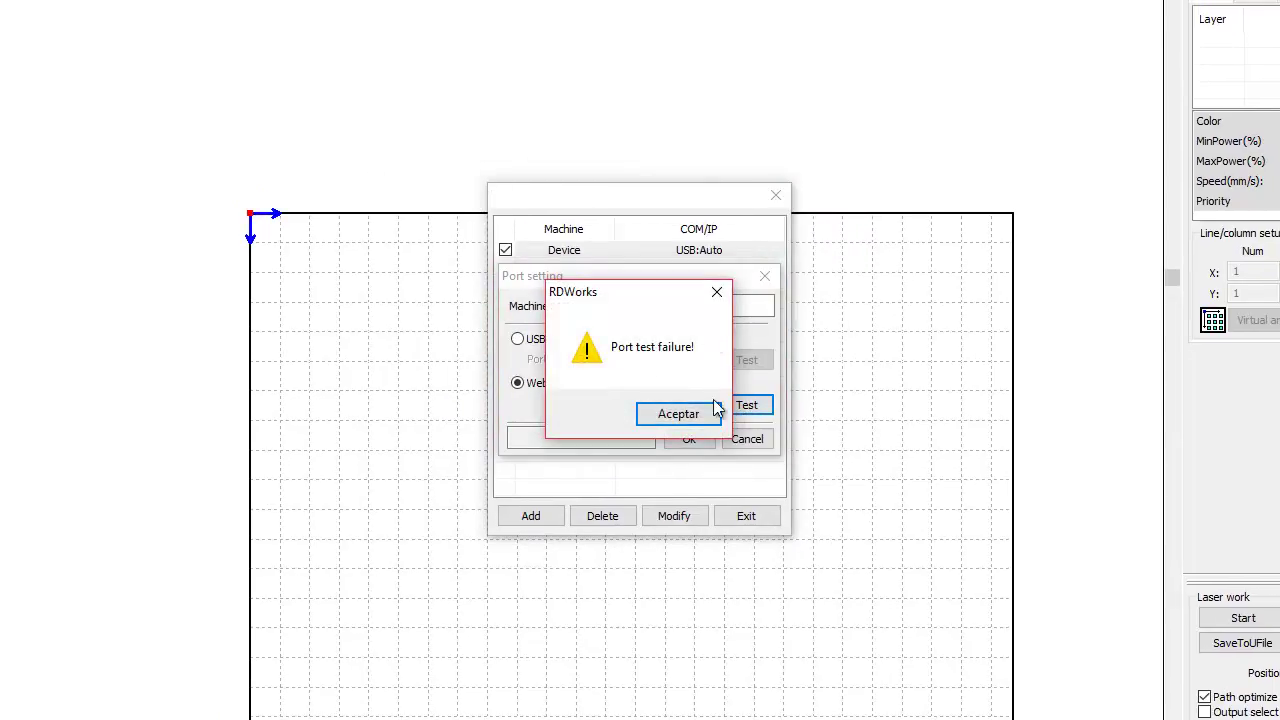
{"action": "left_click", "coordinate": [708, 414]}
{"action": "left_click", "coordinate": [743, 442]}
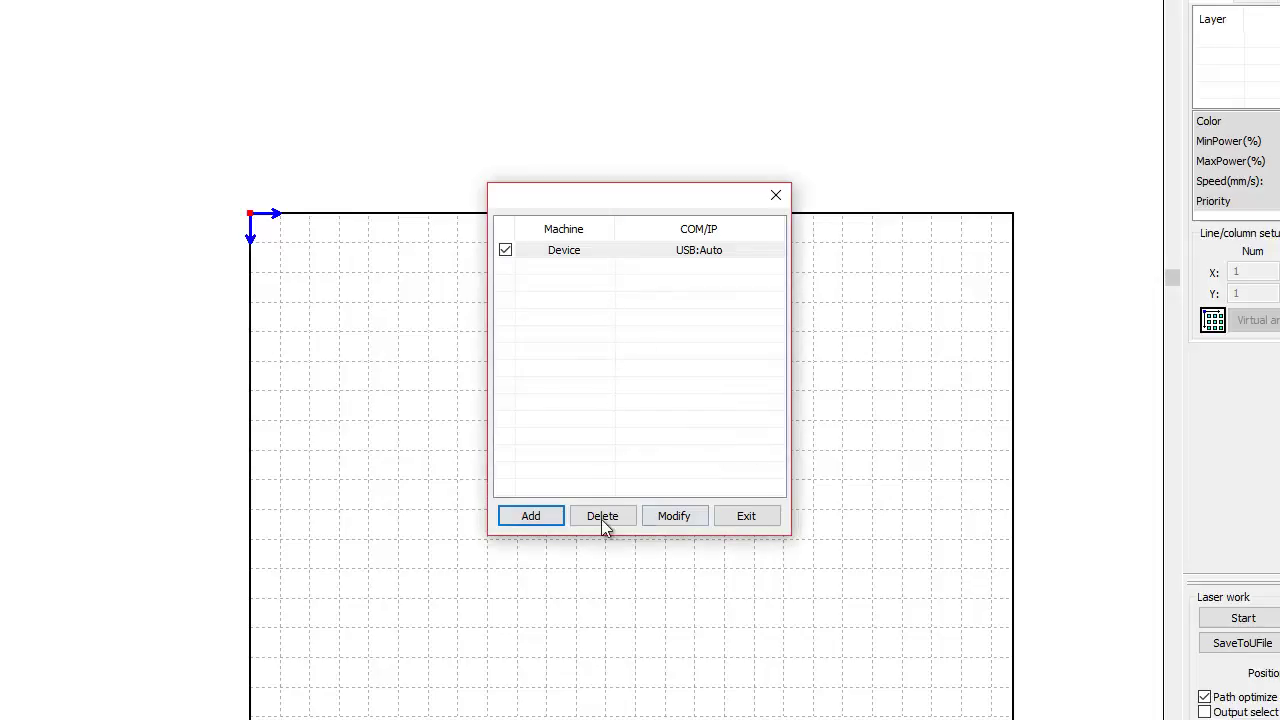
Add a machine named Device with Web IP 192.168.1.100, make it the active connection, and close the machine list.
{"action": "left_click", "coordinate": [548, 522]}
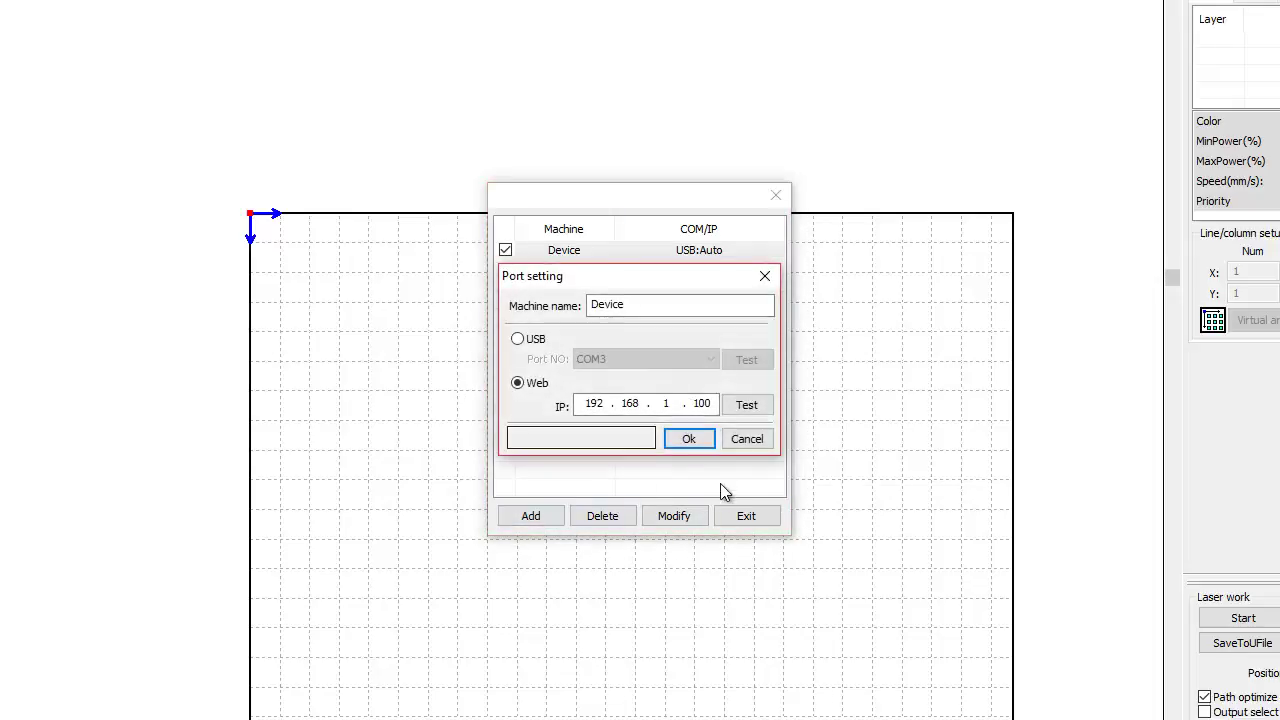
{"action": "left_click", "coordinate": [681, 439]}
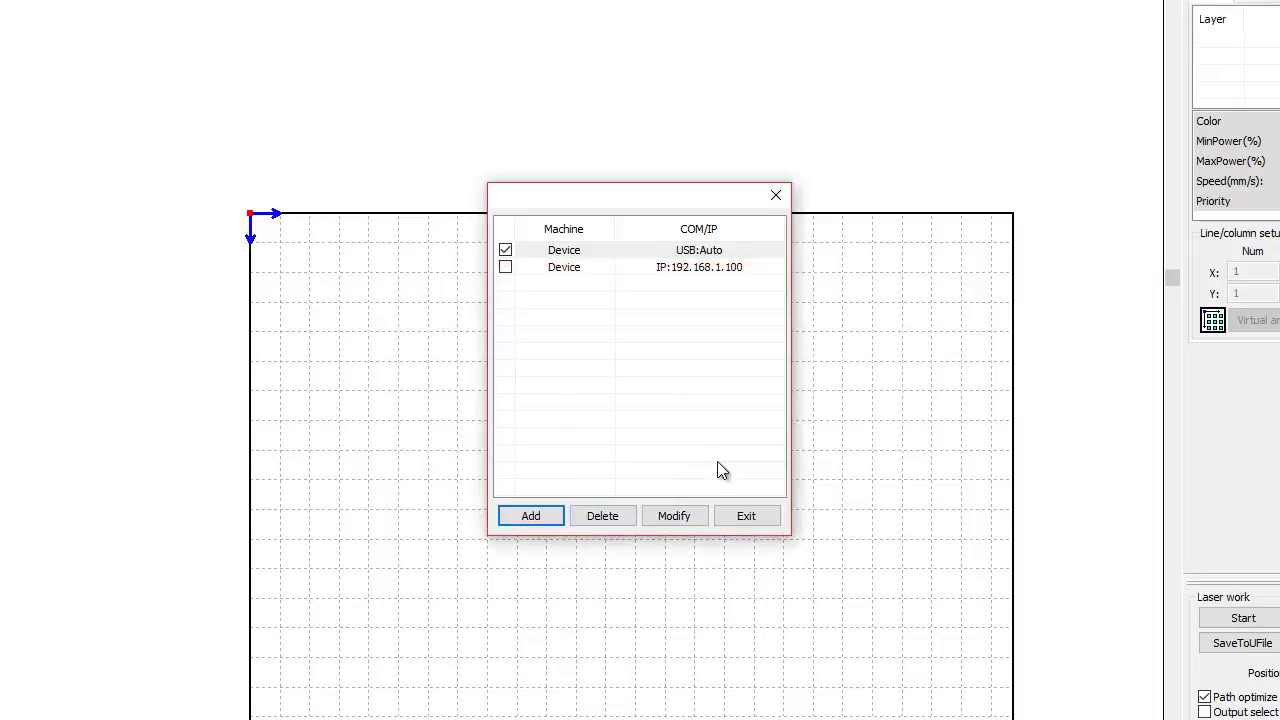
{"action": "left_click", "coordinate": [706, 269]}
{"action": "left_click", "coordinate": [505, 267]}
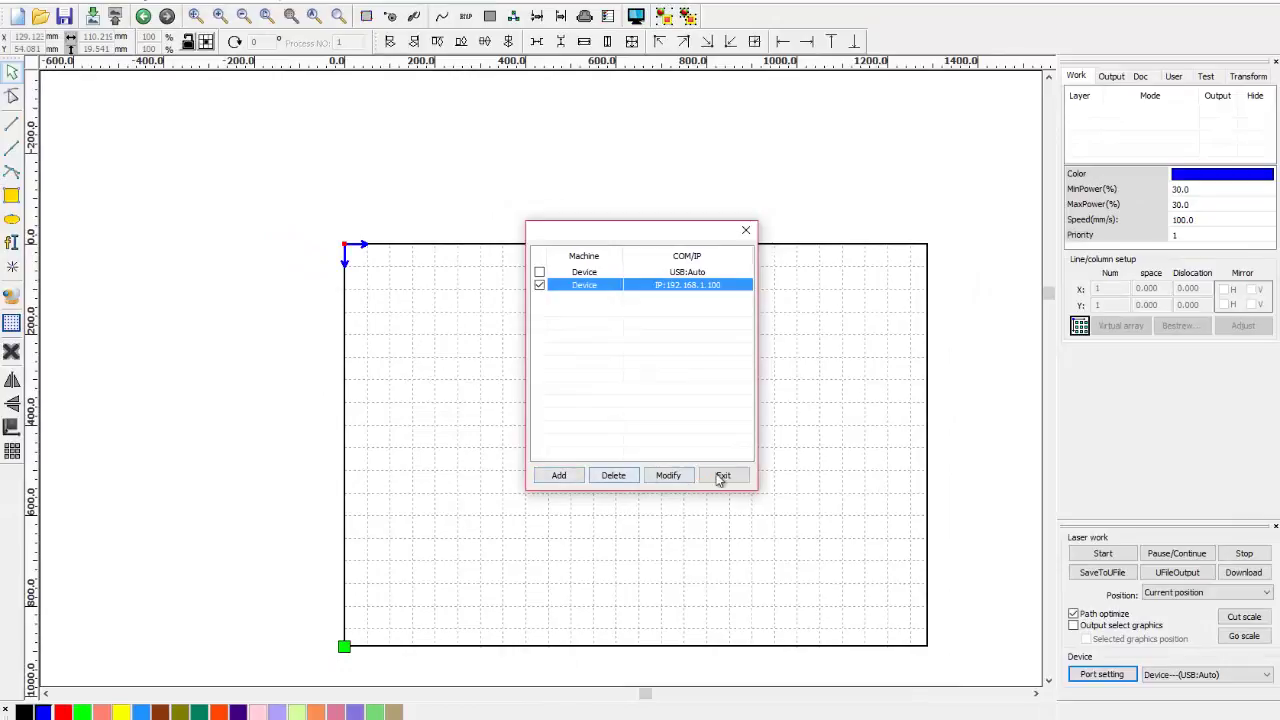
{"action": "left_click", "coordinate": [722, 476]}
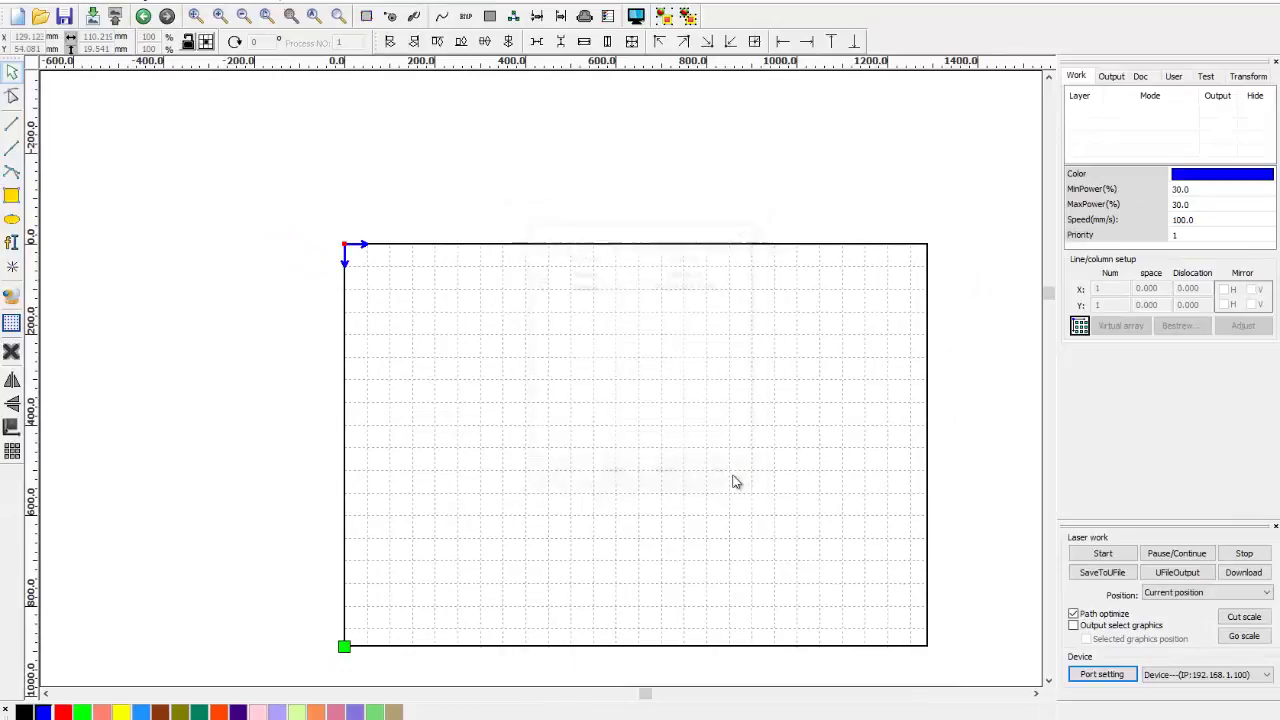
Check which device connections are available, keeping the IP:192.168.1.100 device selected.
{"action": "left_click", "coordinate": [1185, 675]}
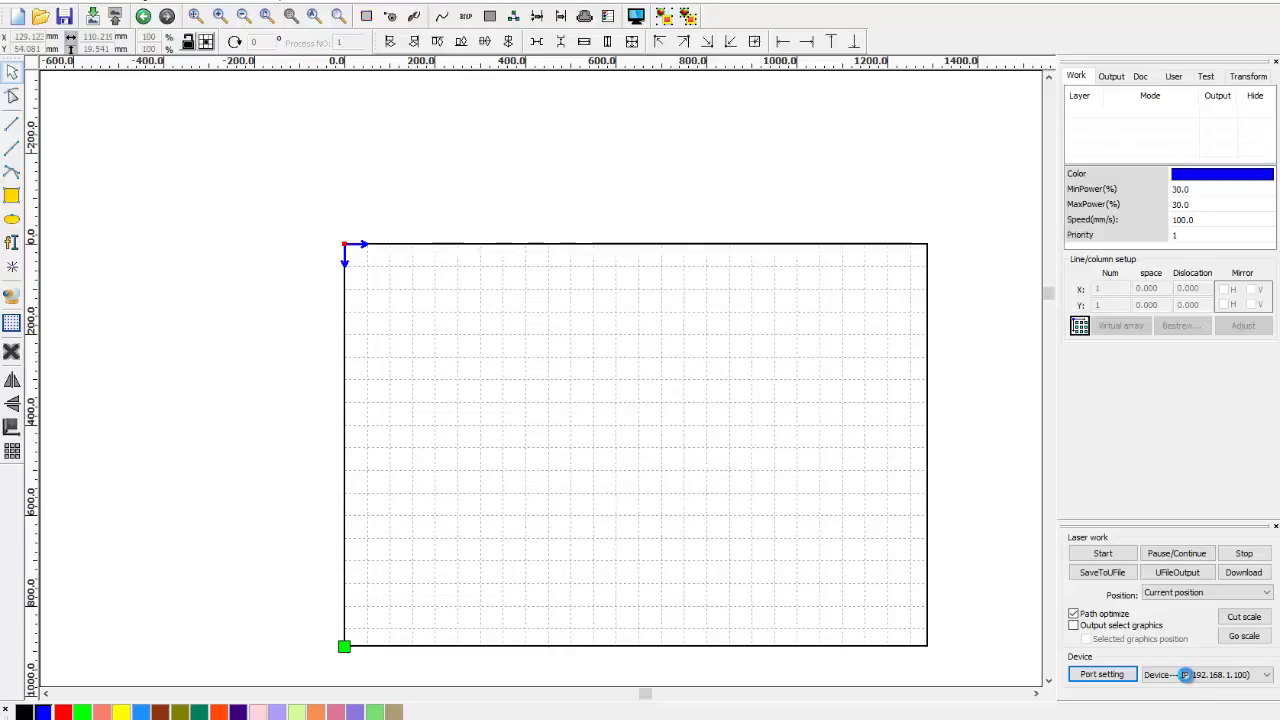
{"action": "left_click", "coordinate": [1185, 675]}
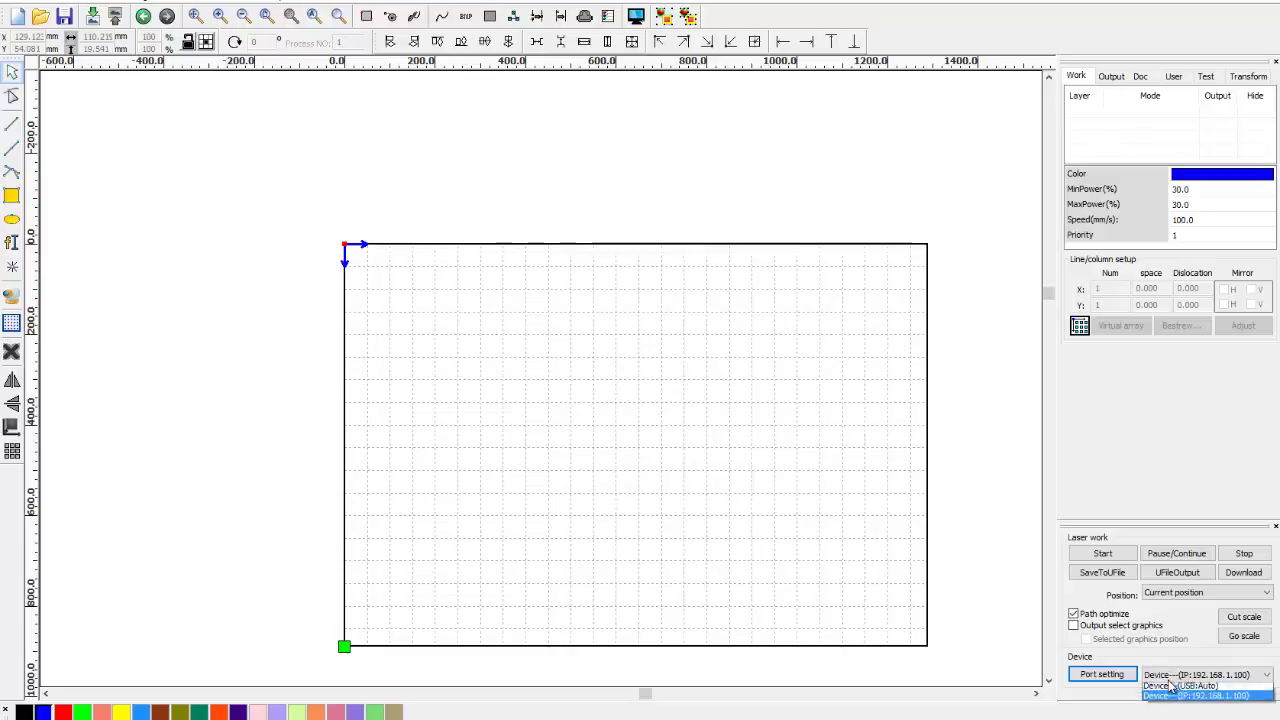
{"action": "left_click", "coordinate": [1168, 680]}
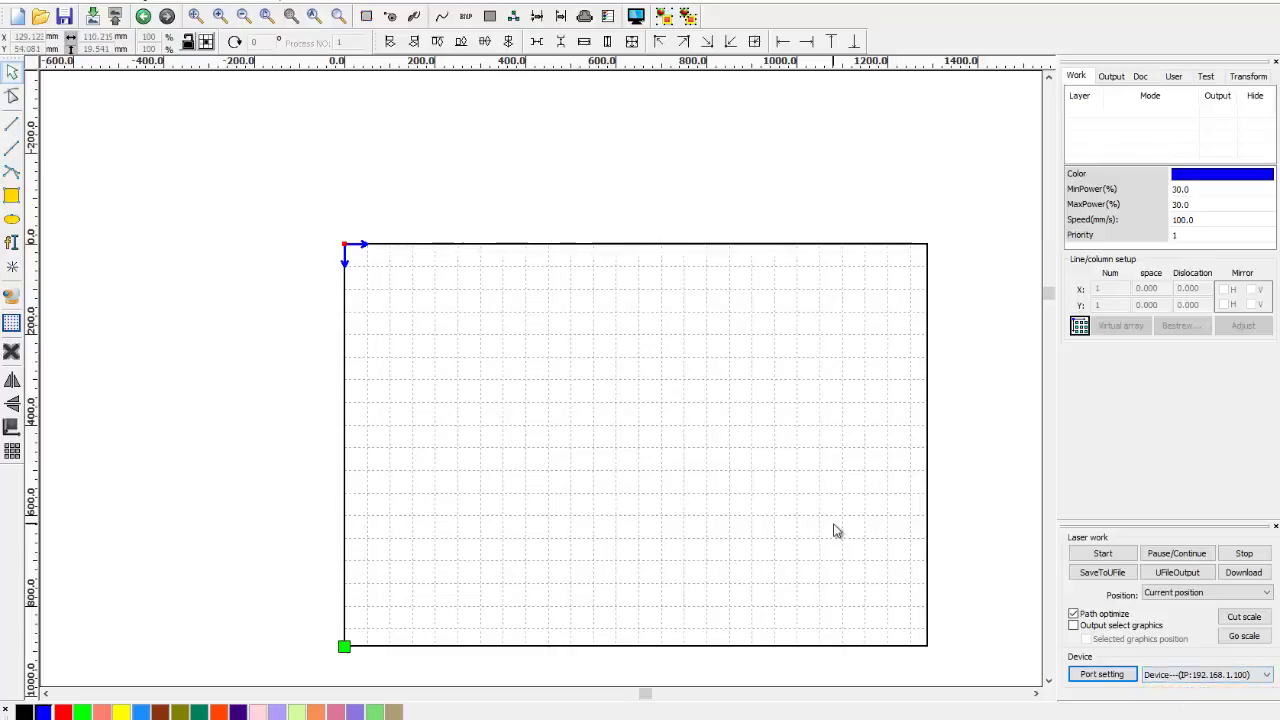
{"action": "scroll", "coordinate": [893, 559], "scroll_direction": "down", "scroll_amount": 2}
{"action": "scroll", "coordinate": [865, 633], "scroll_direction": "up", "scroll_amount": 3}
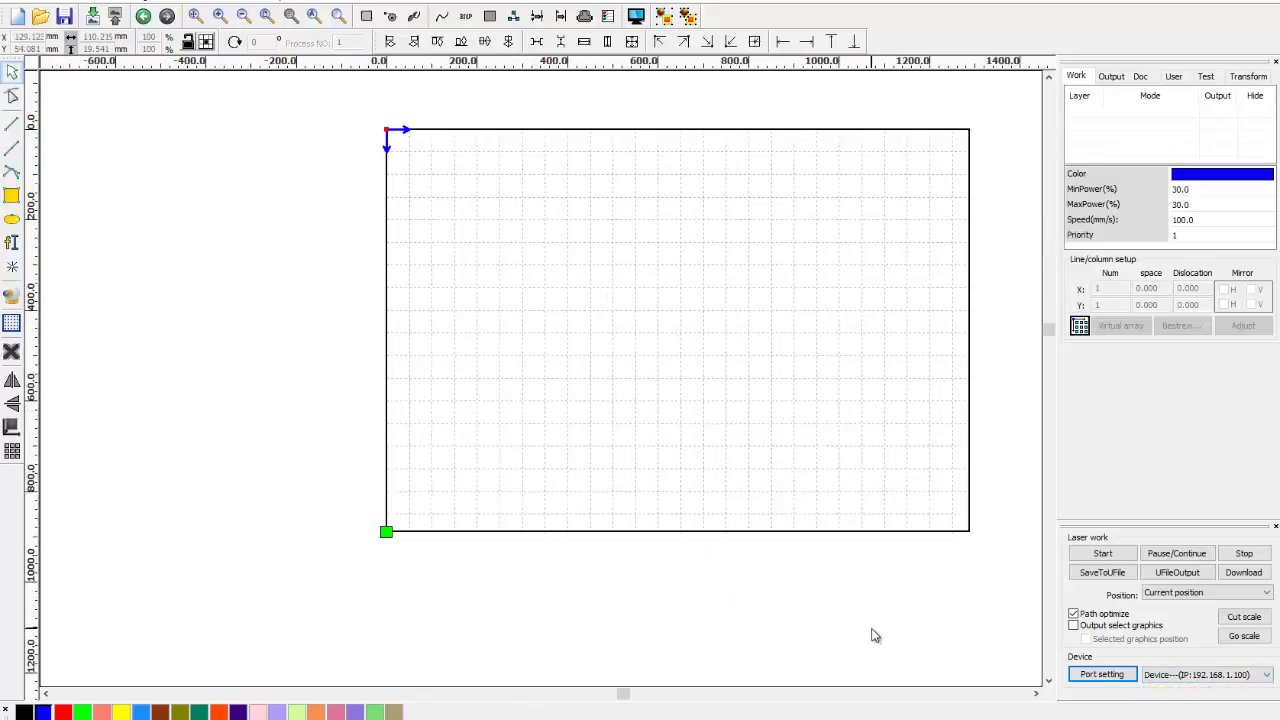
{"action": "scroll", "coordinate": [900, 611], "scroll_direction": "down", "scroll_amount": 1}
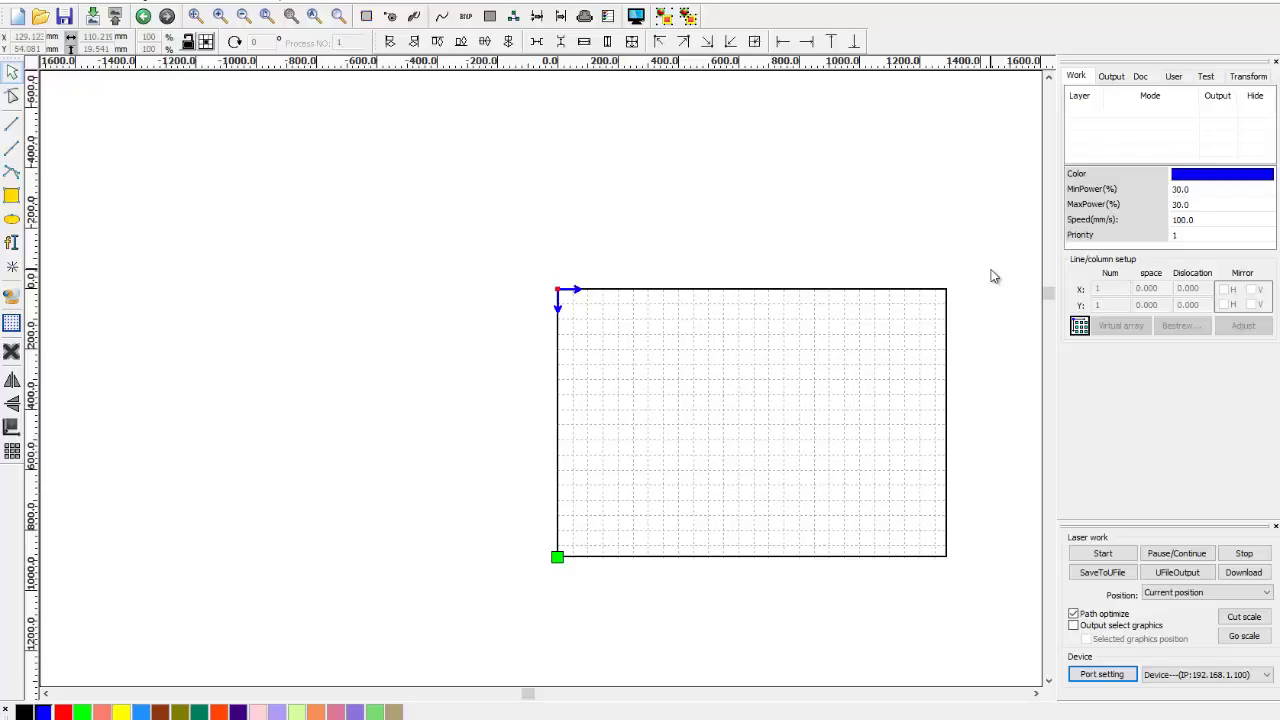
Draw an ellipse about 787 mm wide and 557 mm high inside the work area.
{"action": "scroll", "coordinate": [891, 235], "scroll_direction": "down", "scroll_amount": 3}
{"action": "scroll", "coordinate": [986, 343], "scroll_direction": "up", "scroll_amount": 3}
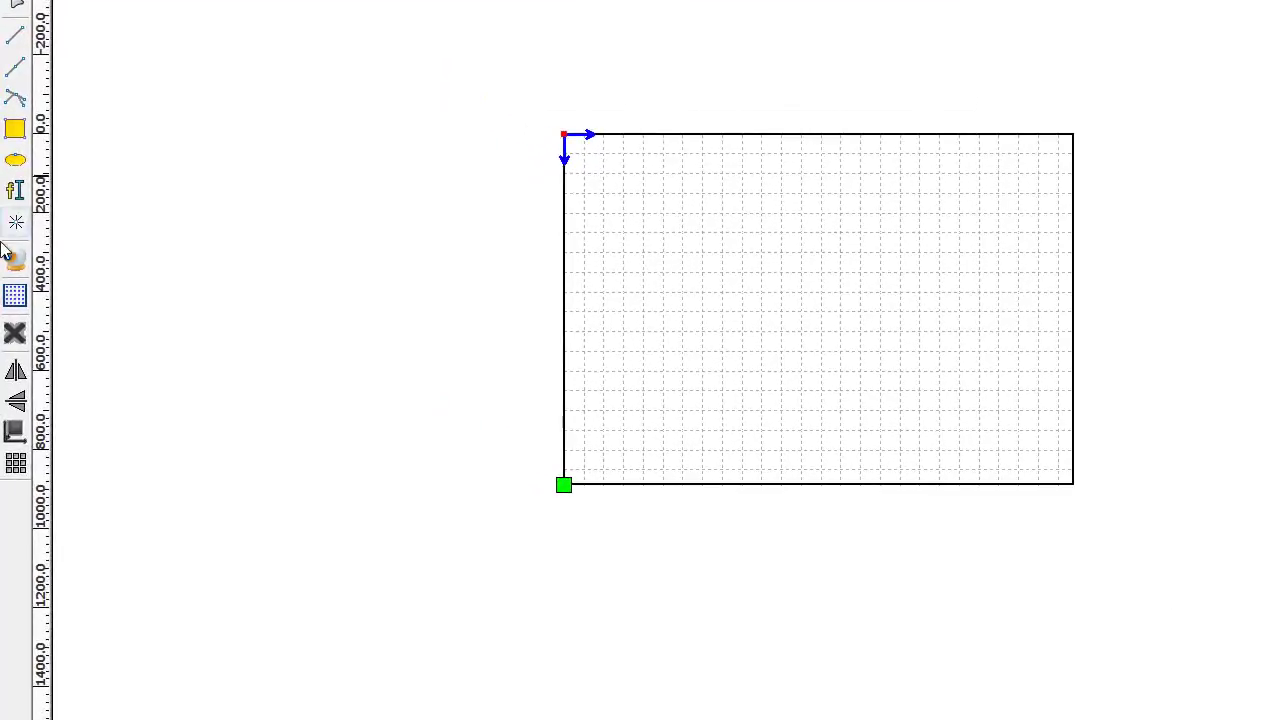
{"action": "left_click", "coordinate": [15, 160]}
{"action": "left_click_drag", "start_coordinate": [720, 183], "coordinate": [962, 400]}
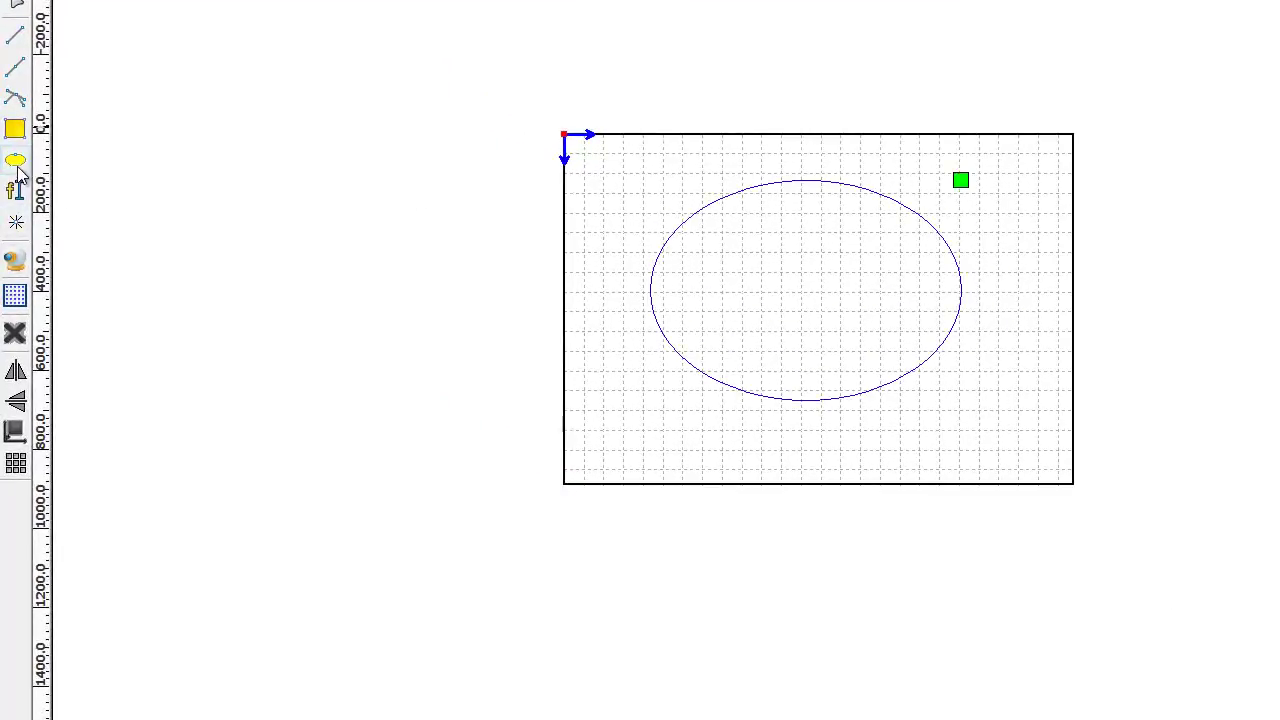
Start a polyline inside the ellipse, placing six vertices that outline an irregular polygon.
{"action": "left_click", "coordinate": [17, 72]}
{"action": "left_click", "coordinate": [730, 260]}
{"action": "left_click", "coordinate": [762, 330]}
{"action": "left_click", "coordinate": [857, 341]}
{"action": "left_click", "coordinate": [871, 304]}
{"action": "left_click", "coordinate": [828, 268]}
{"action": "left_click", "coordinate": [790, 254]}
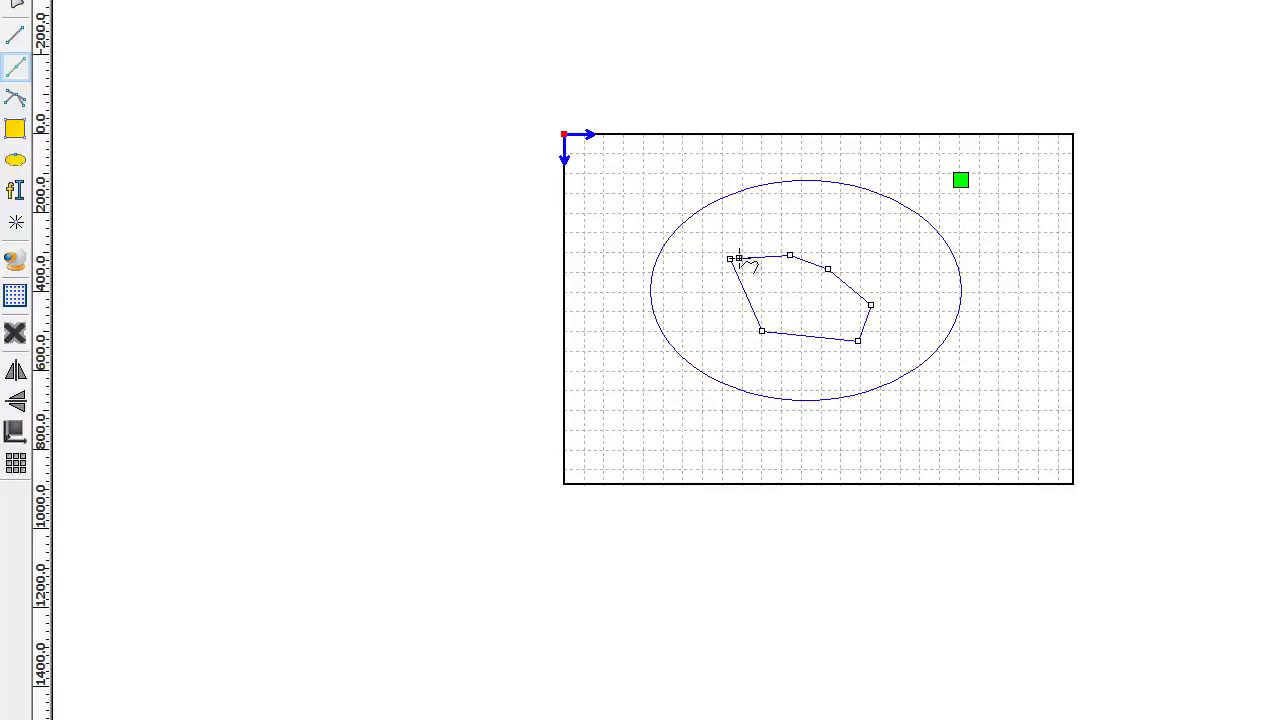
Finish the polyline with a small hooked loop back to its first vertex, making it about 378 mm wide and 218 mm high.
{"action": "scroll", "coordinate": [740, 258], "scroll_direction": "up", "scroll_amount": 1}
{"action": "scroll", "coordinate": [740, 258], "scroll_direction": "up", "scroll_amount": 5}
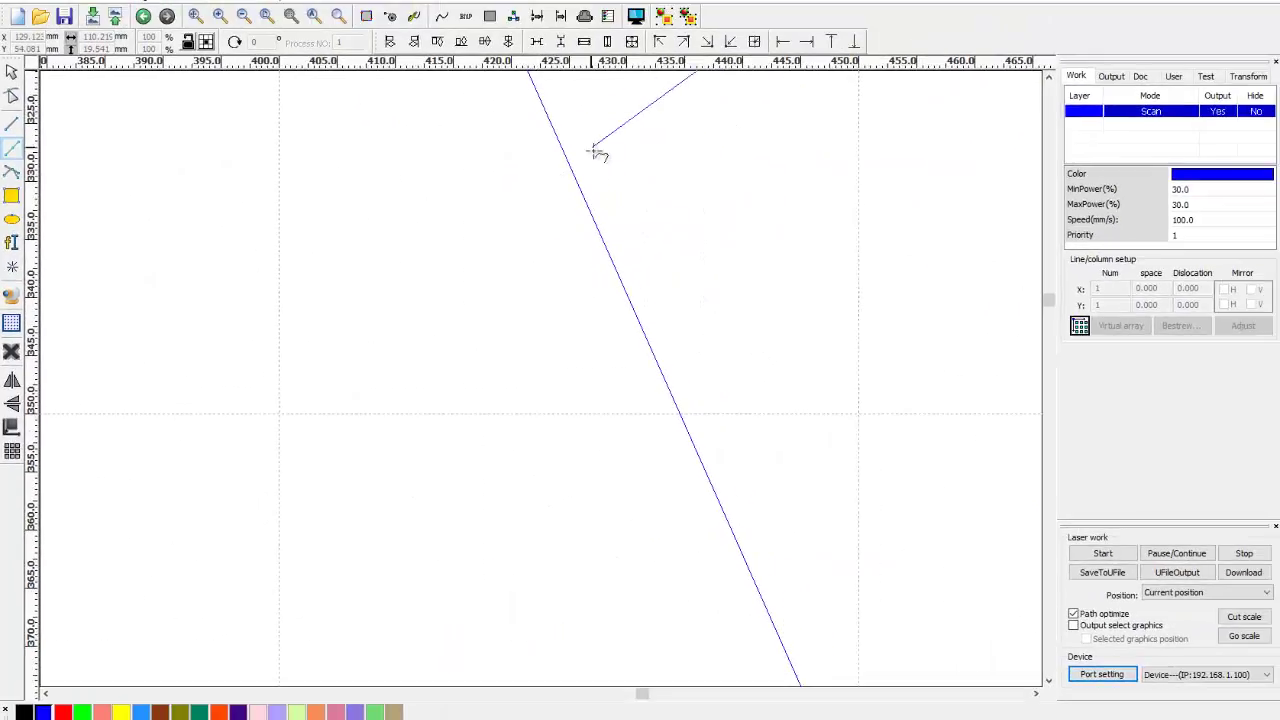
{"action": "left_click", "coordinate": [582, 121]}
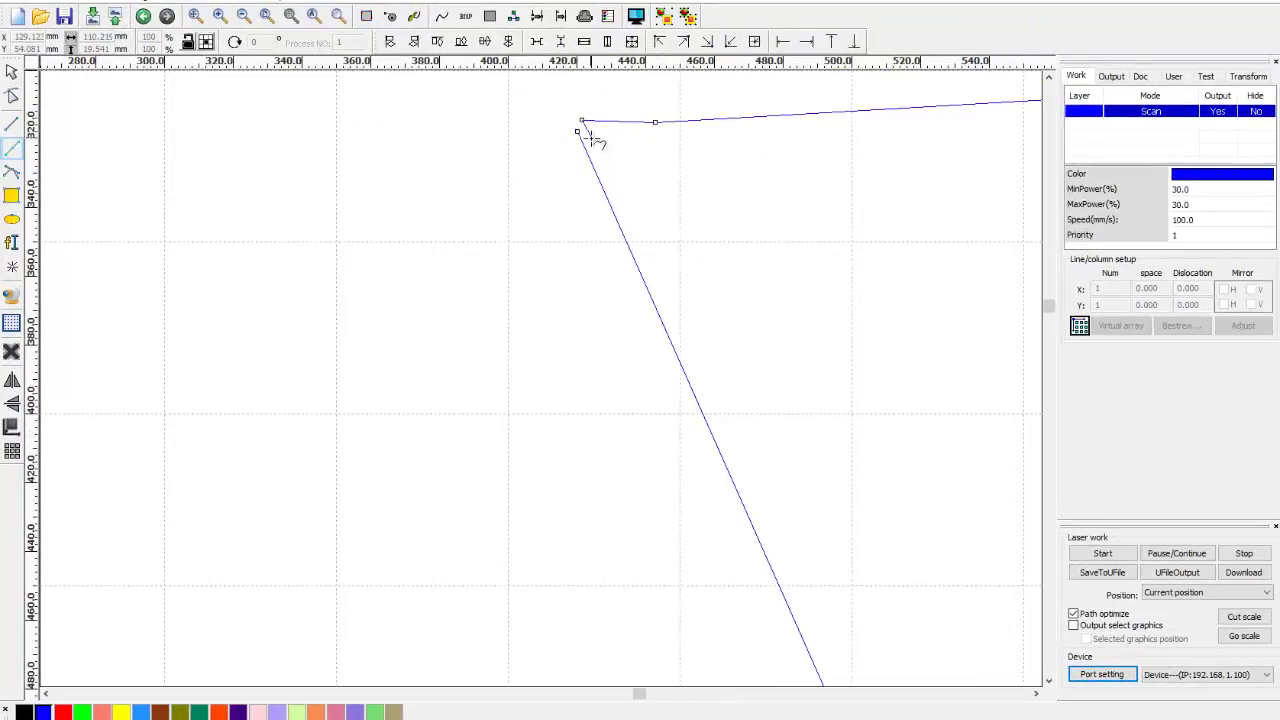
{"action": "left_click", "coordinate": [556, 116]}
{"action": "left_click", "coordinate": [529, 143]}
{"action": "left_click", "coordinate": [505, 227]}
{"action": "left_click", "coordinate": [562, 325]}
{"action": "left_click", "coordinate": [602, 303]}
{"action": "left_click", "coordinate": [587, 238]}
{"action": "left_click", "coordinate": [548, 196]}
{"action": "left_click", "coordinate": [544, 167]}
{"action": "left_click", "coordinate": [578, 131]}
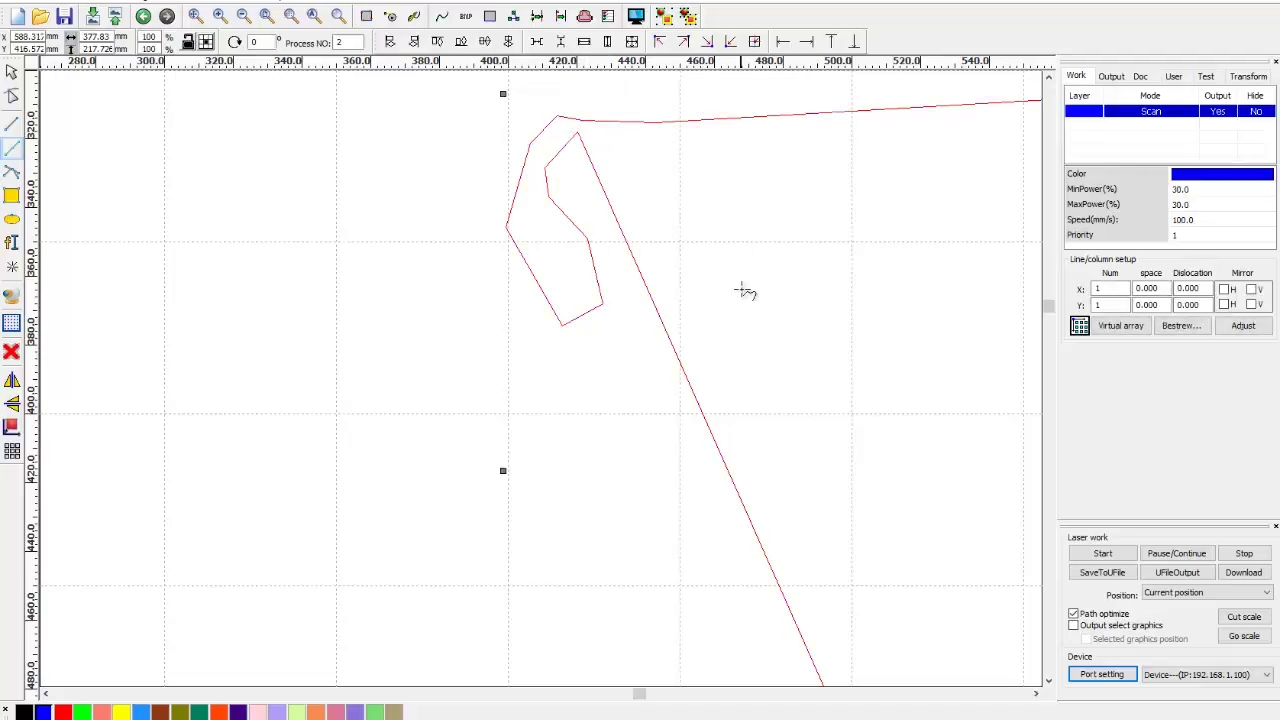
Delete the irregular polyline inside the ellipse.
{"action": "scroll", "coordinate": [737, 263], "scroll_direction": "down", "scroll_amount": 4}
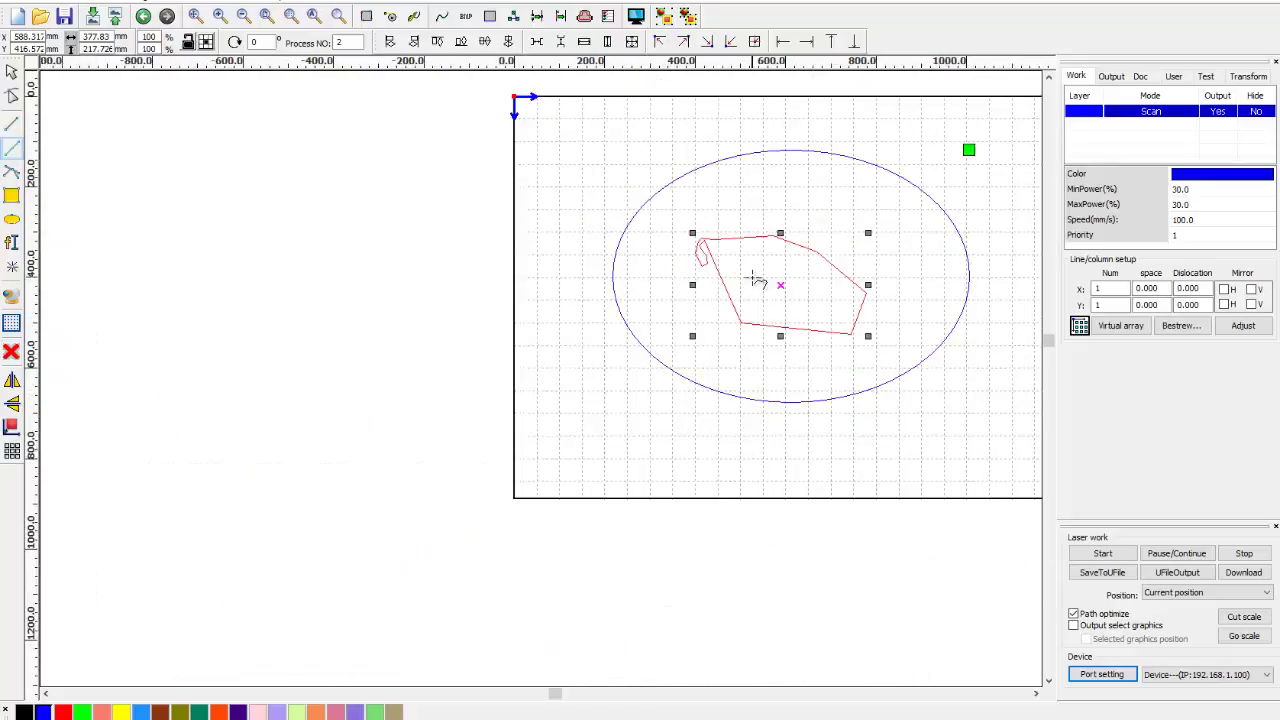
{"action": "key", "text": "Delete"}
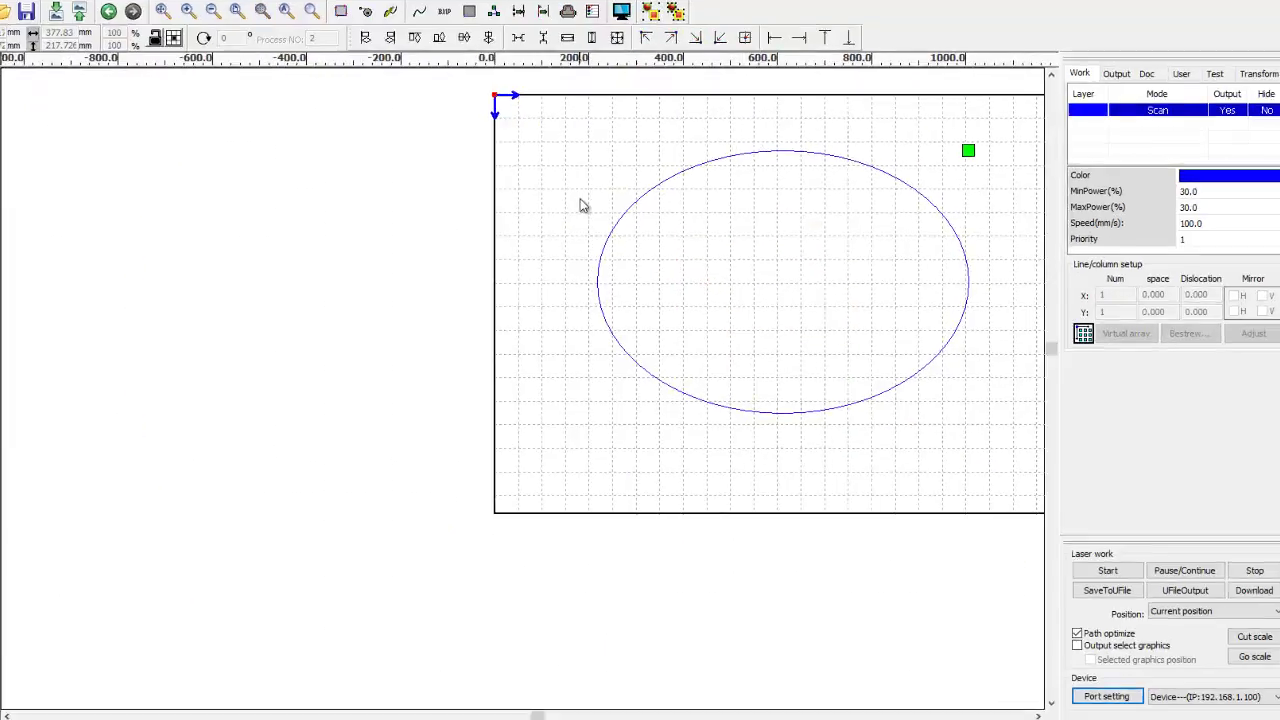
Apply Curve smooth to the ellipse after choosing a smoothing degree.
{"action": "left_click_drag", "start_coordinate": [580, 118], "coordinate": [990, 440]}
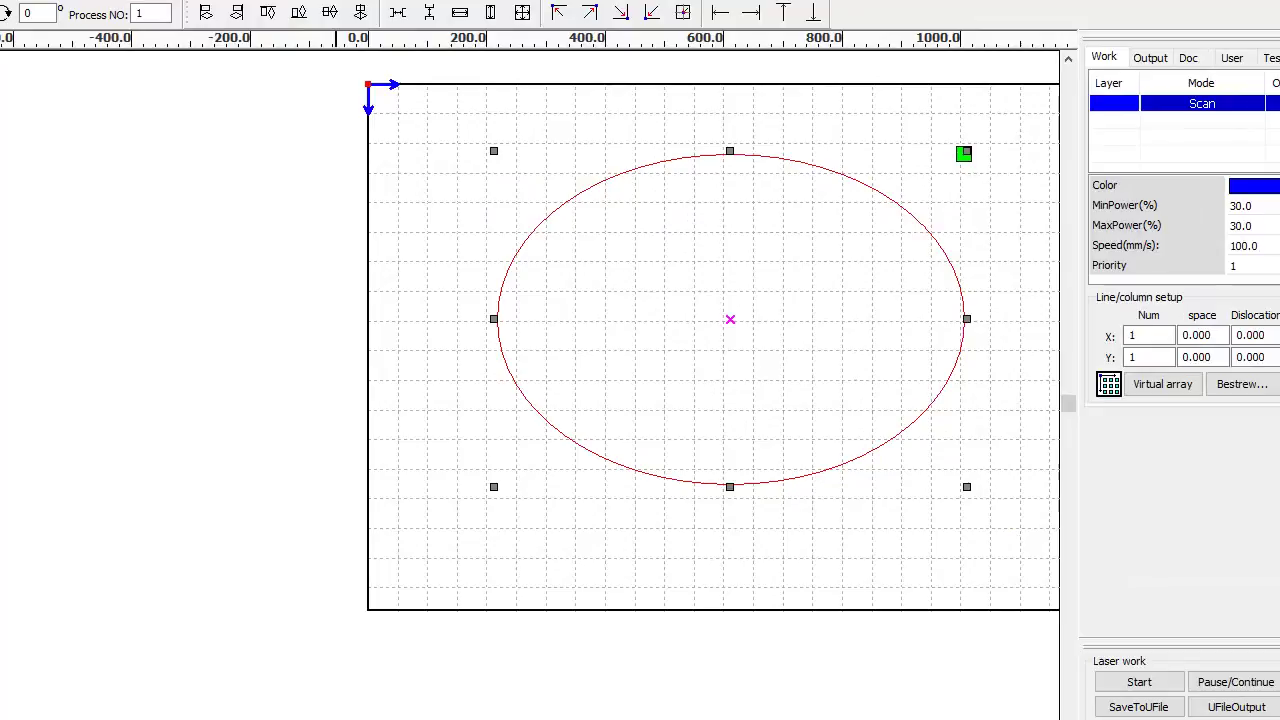
{"action": "left_click", "coordinate": [20, 0]}
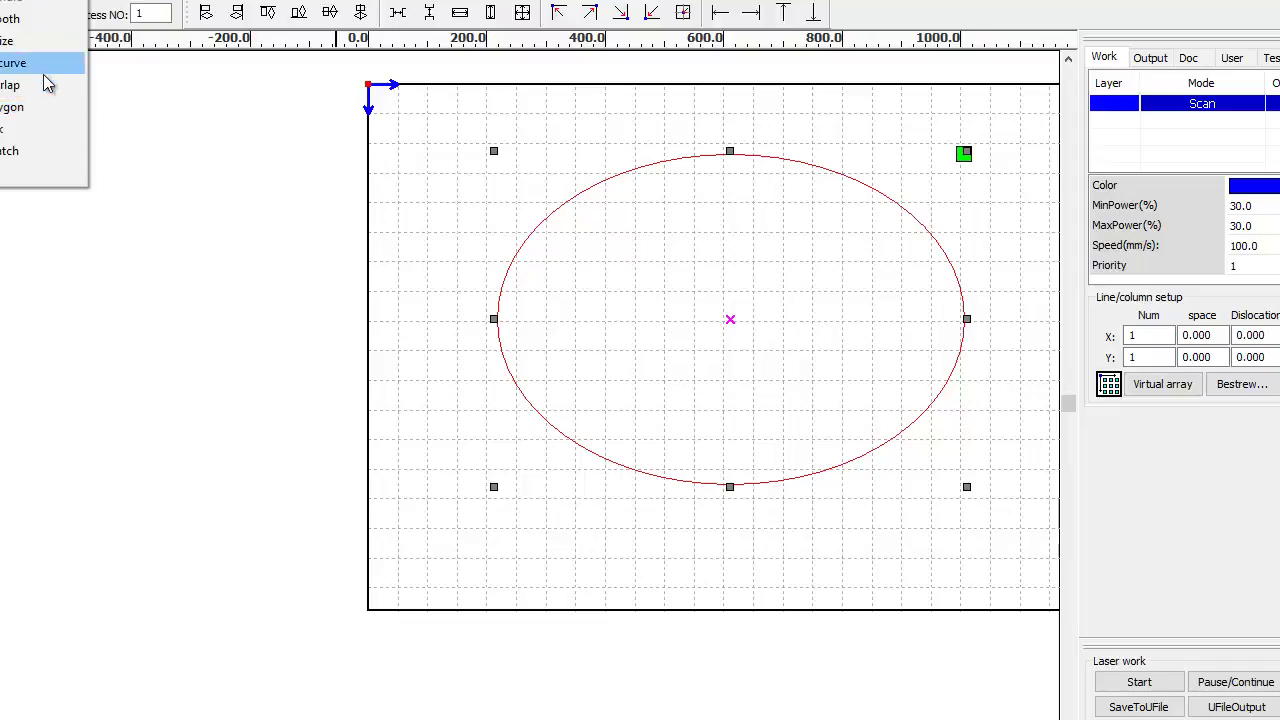
{"action": "left_click", "coordinate": [40, 18]}
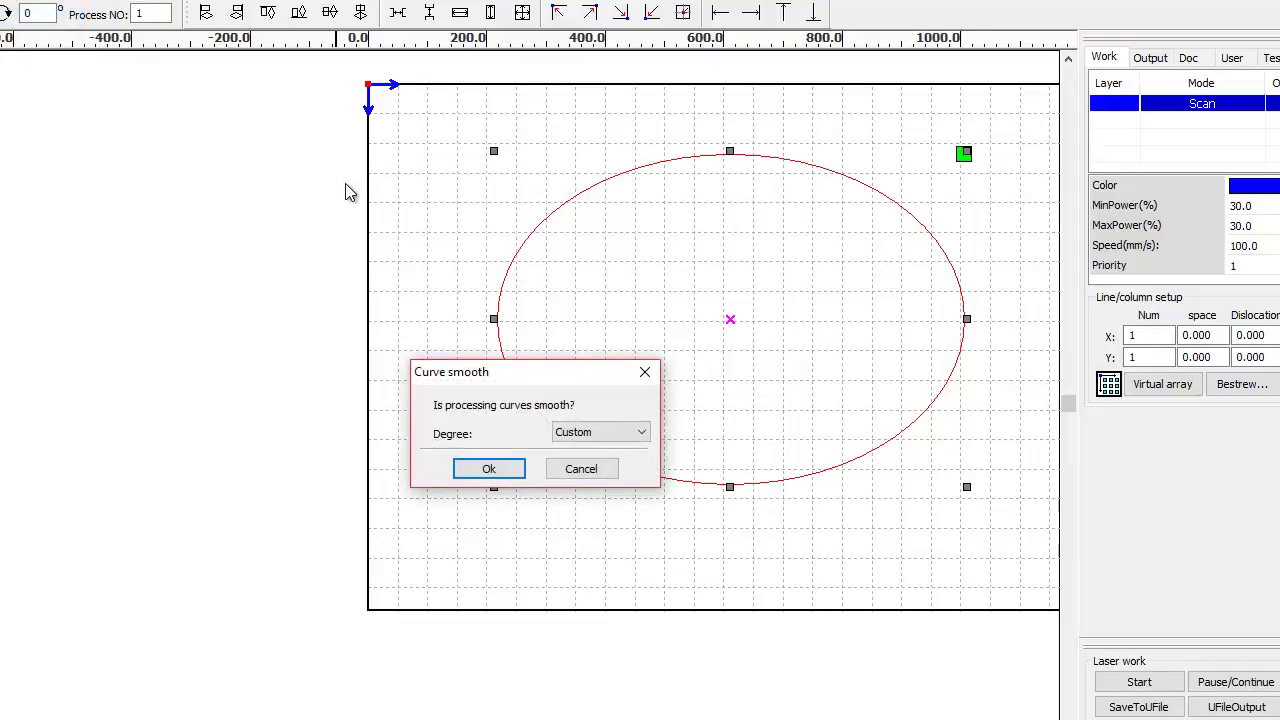
{"action": "left_click", "coordinate": [585, 435]}
{"action": "left_click", "coordinate": [609, 483]}
{"action": "left_click", "coordinate": [489, 469]}
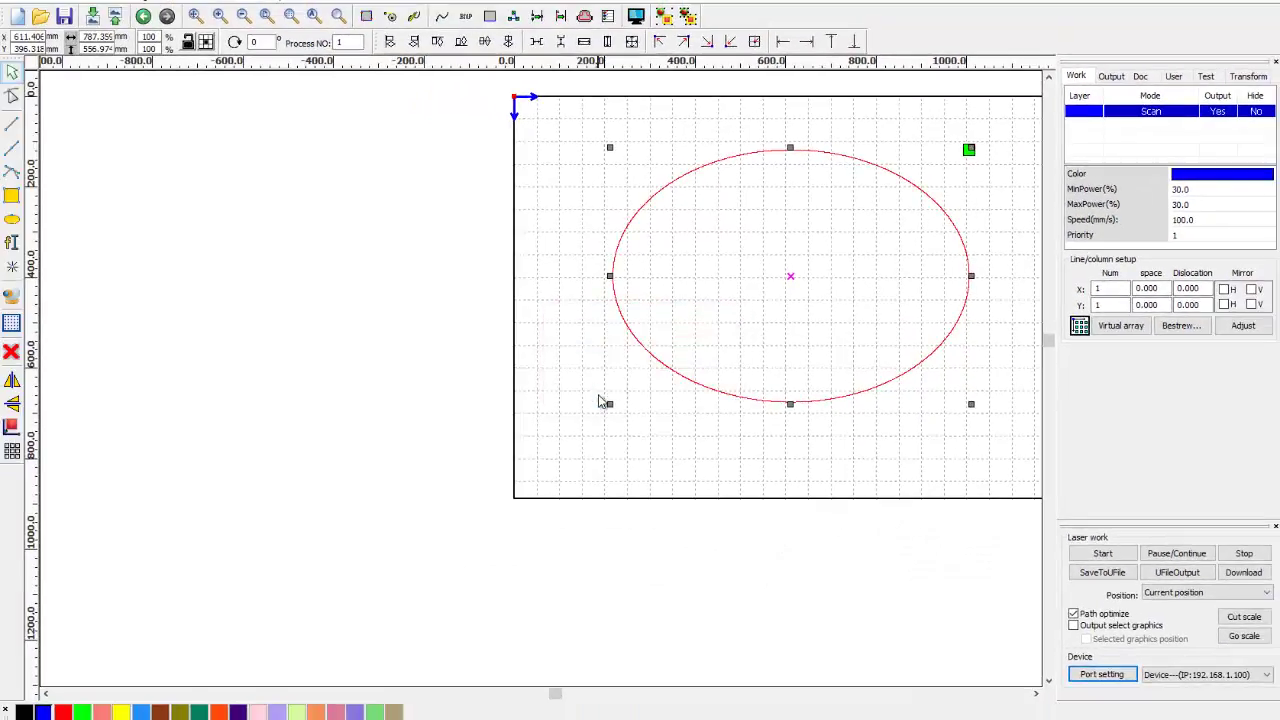
Delete the smoothed ellipse so that the work area is empty.
{"action": "left_click", "coordinate": [617, 432]}
{"action": "scroll", "coordinate": [698, 222], "scroll_direction": "down", "scroll_amount": 2}
{"action": "scroll", "coordinate": [890, 281], "scroll_direction": "up", "scroll_amount": 2}
{"action": "scroll", "coordinate": [883, 289], "scroll_direction": "down", "scroll_amount": 2}
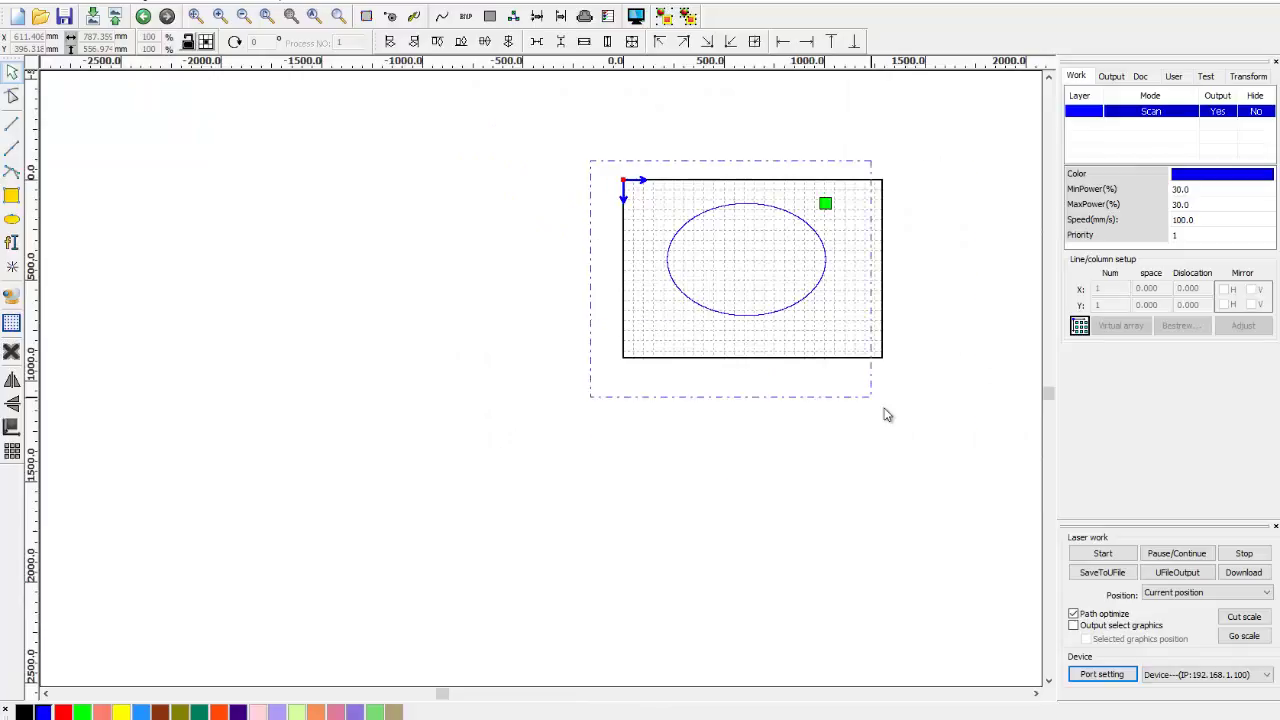
{"action": "left_click_drag", "start_coordinate": [885, 415], "coordinate": [877, 429]}
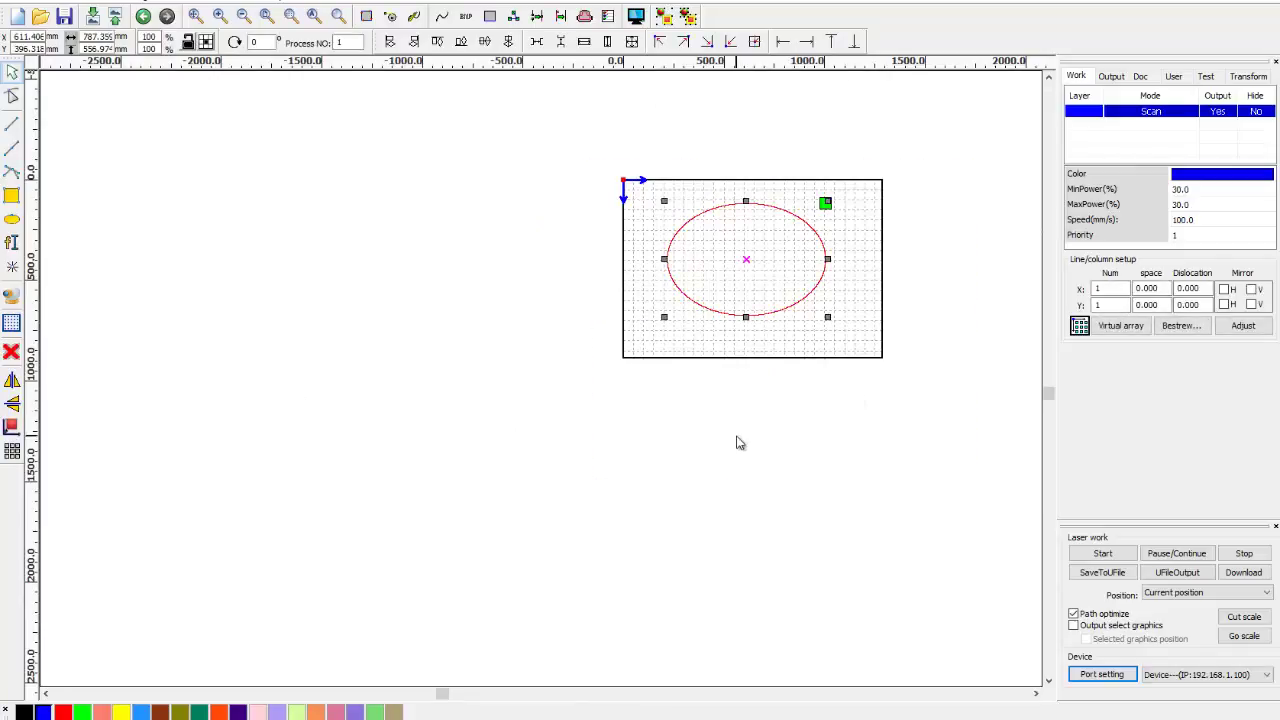
{"action": "key", "text": "Delete"}
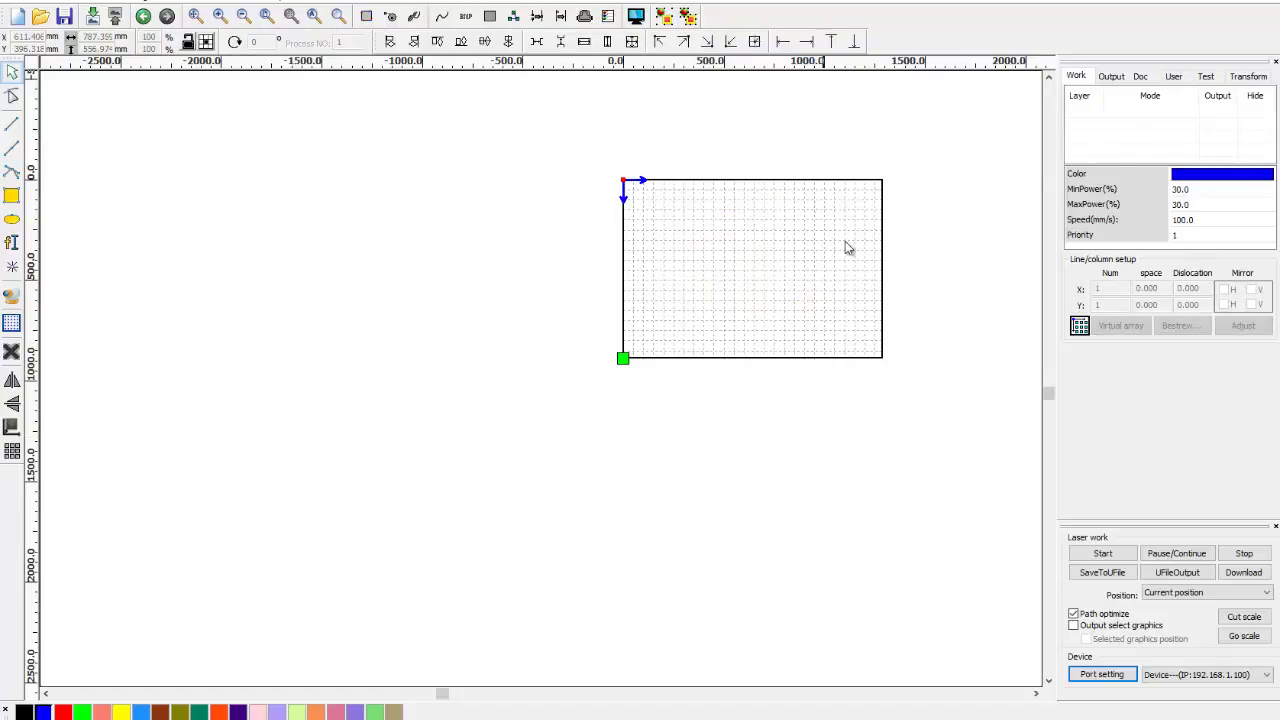
{"action": "scroll", "coordinate": [974, 337], "scroll_direction": "up", "scroll_amount": 2}
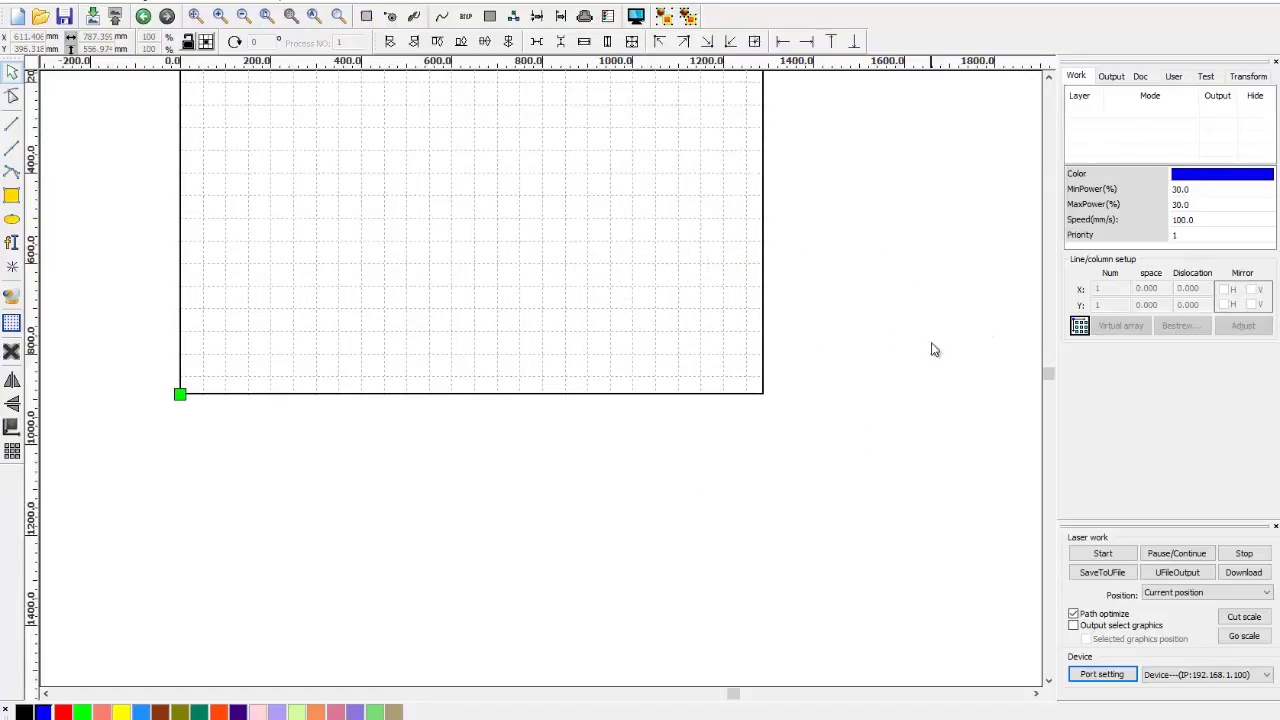
{"action": "mouse_move", "coordinate": [578, 716]}
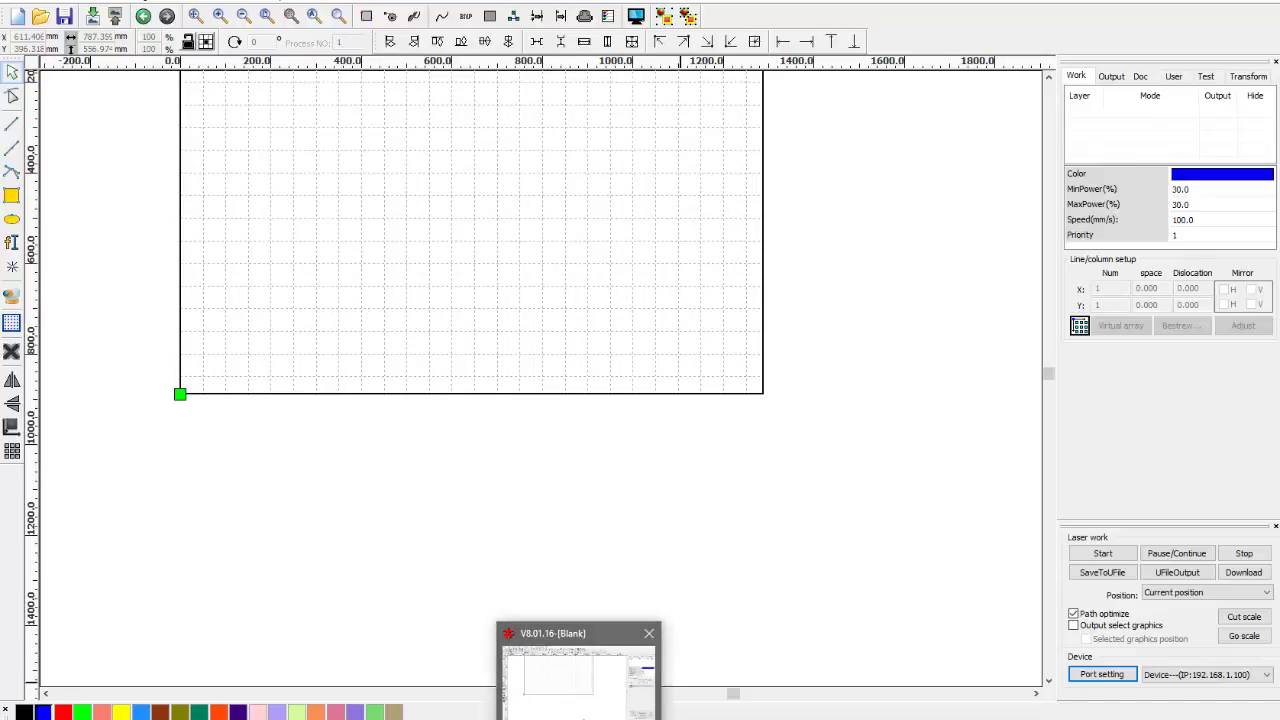
{"action": "scroll", "coordinate": [600, 560], "scroll_direction": "down", "scroll_amount": 2}
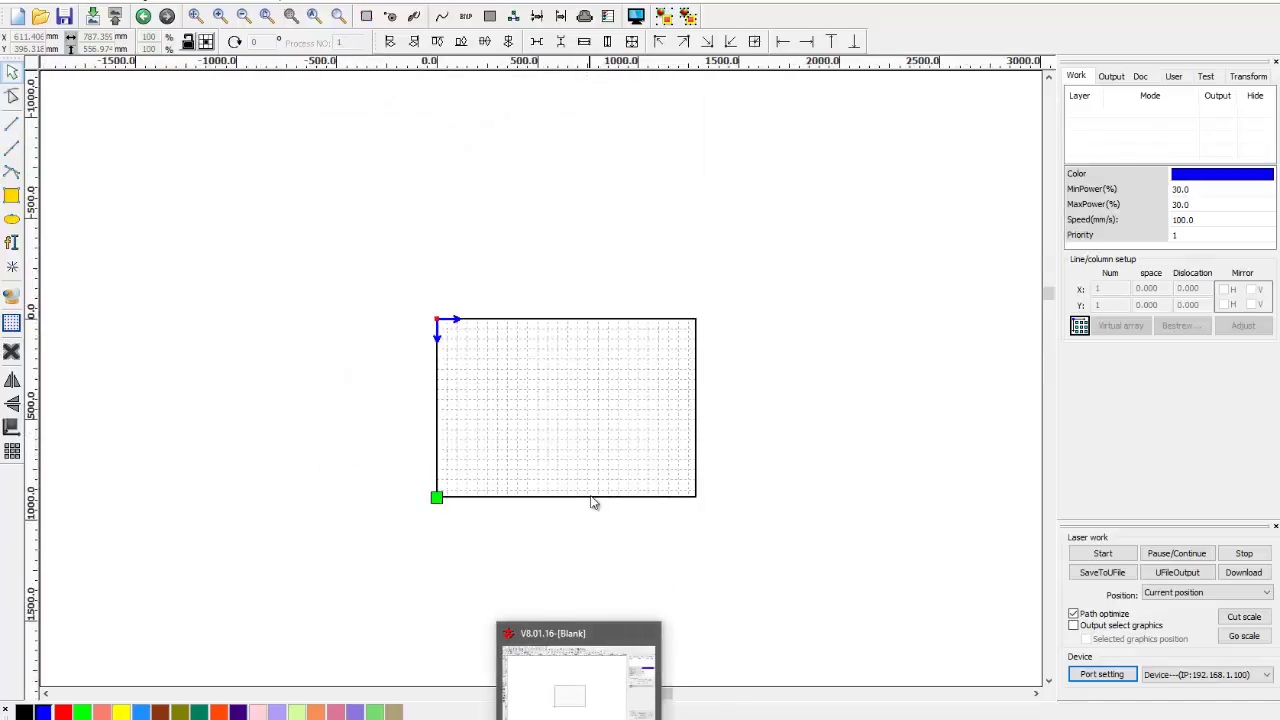
{"action": "scroll", "coordinate": [529, 507], "scroll_direction": "up", "scroll_amount": 1}
{"action": "scroll", "coordinate": [474, 600], "scroll_direction": "down", "scroll_amount": 1}
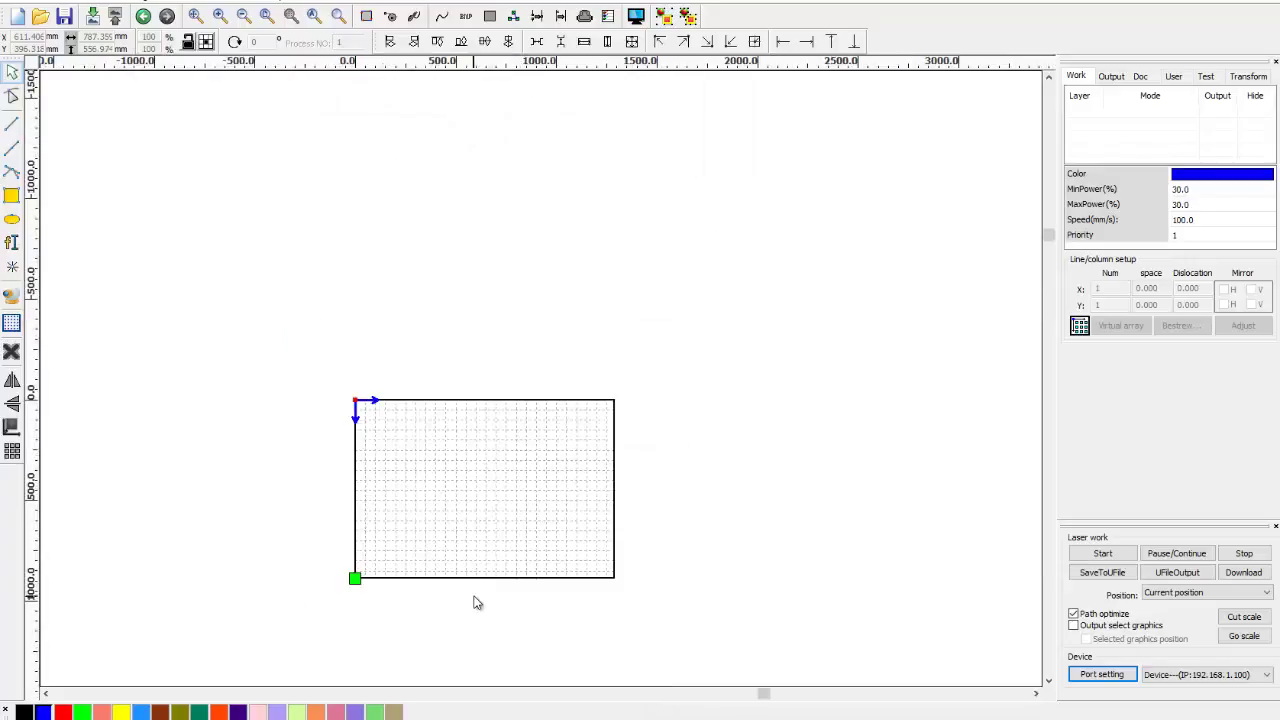
{"action": "scroll", "coordinate": [474, 603], "scroll_direction": "up", "scroll_amount": 1}
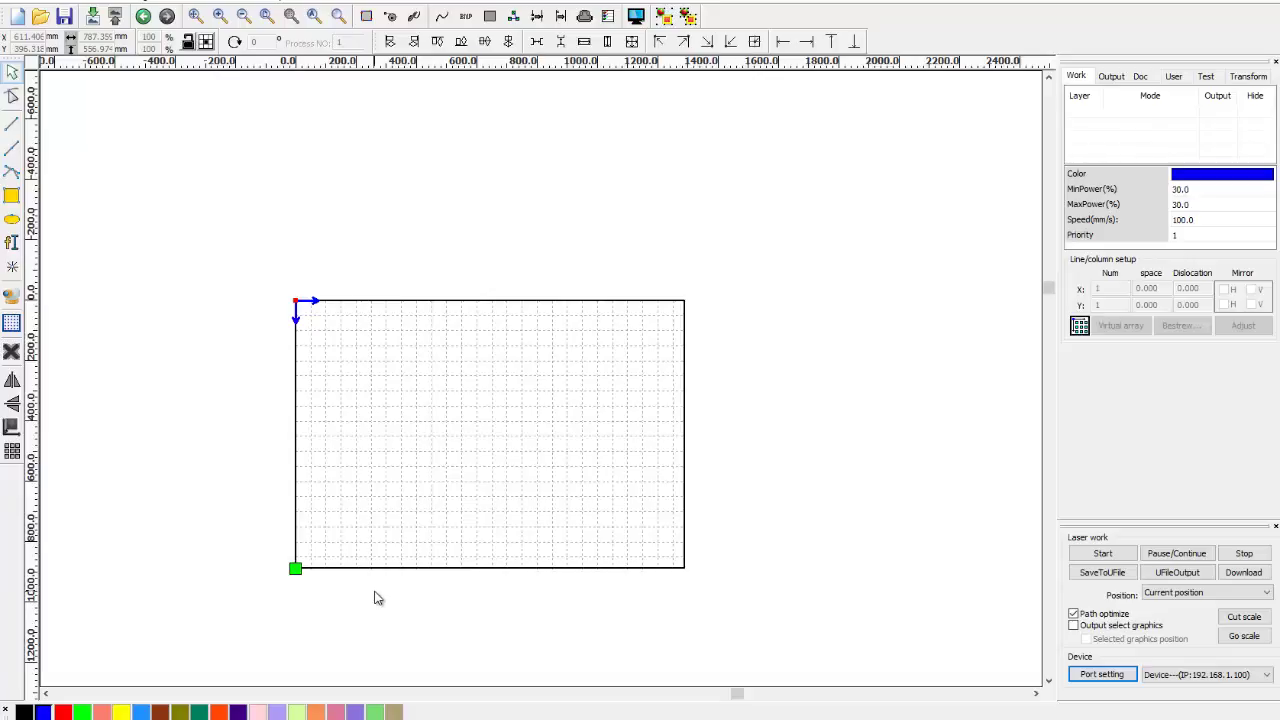
{"action": "scroll", "coordinate": [360, 640], "scroll_direction": "down", "scroll_amount": 2}
{"action": "scroll", "coordinate": [345, 670], "scroll_direction": "up", "scroll_amount": 4}
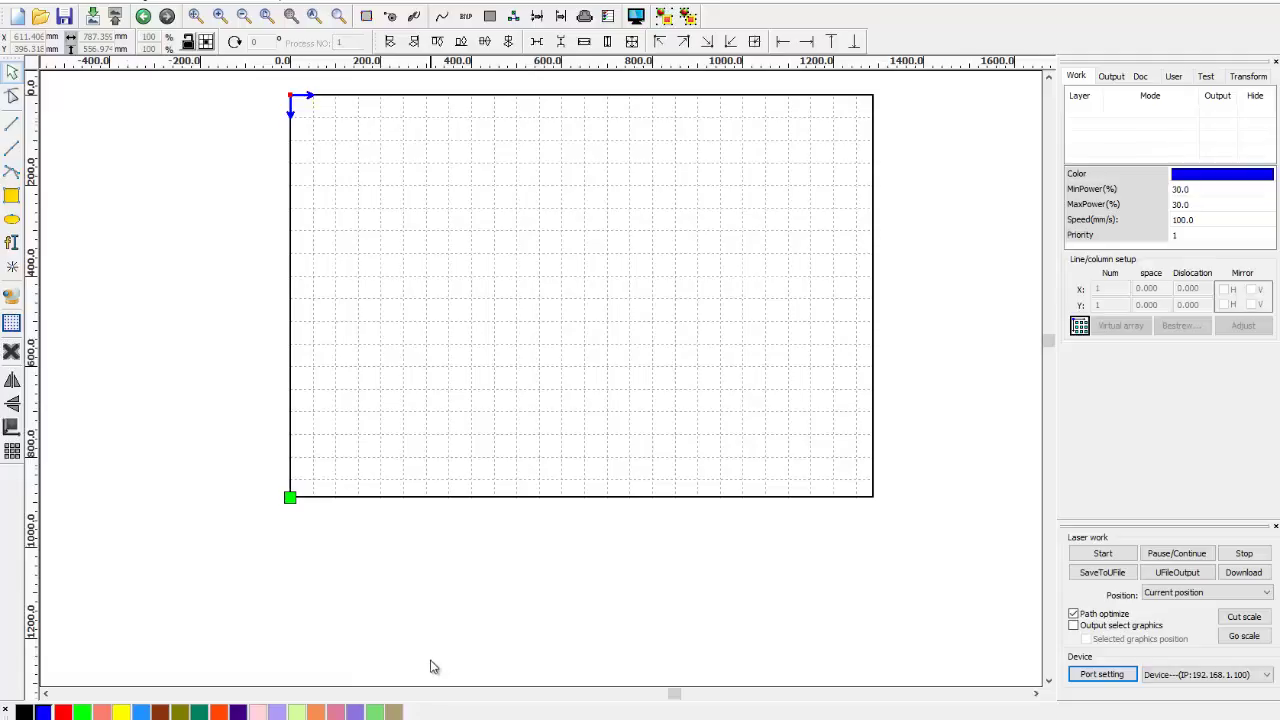
{"action": "scroll", "coordinate": [432, 667], "scroll_direction": "down", "scroll_amount": 1}
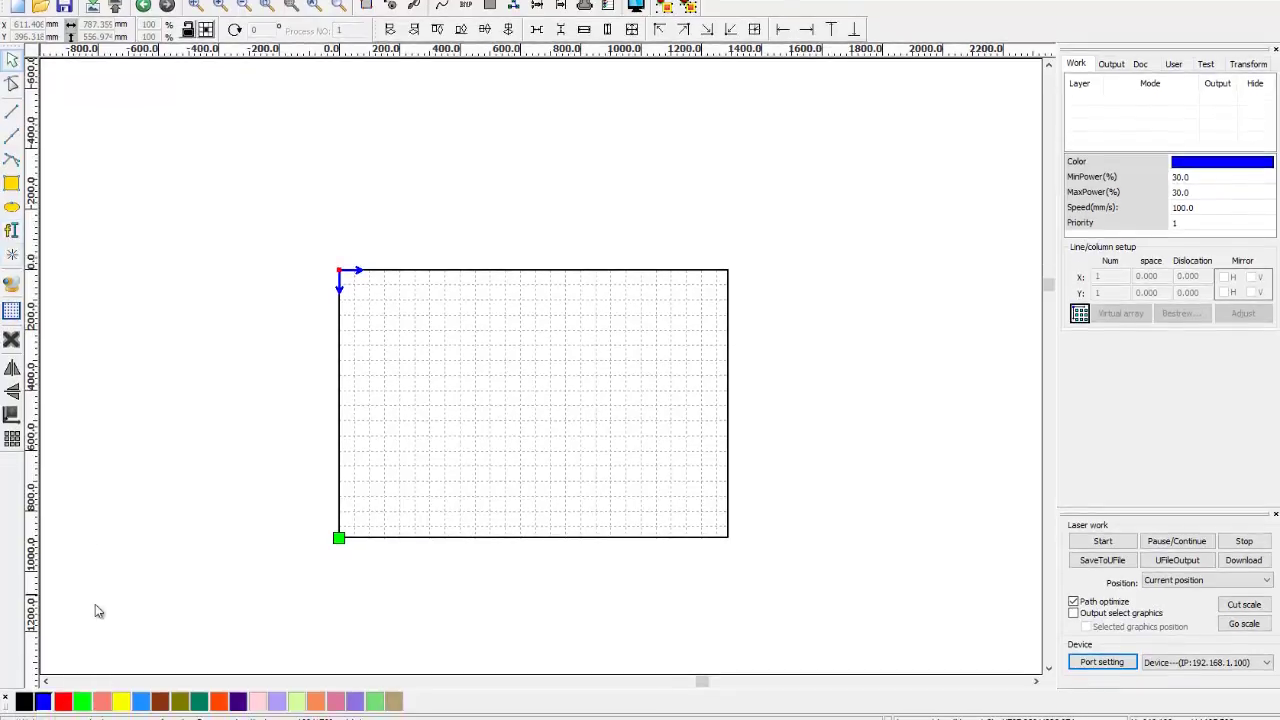
Bring up the puntos notes in Notepad, highlight the "que es laser RF" topic, and put the notes away.
{"action": "key", "text": "alt+Tab"}
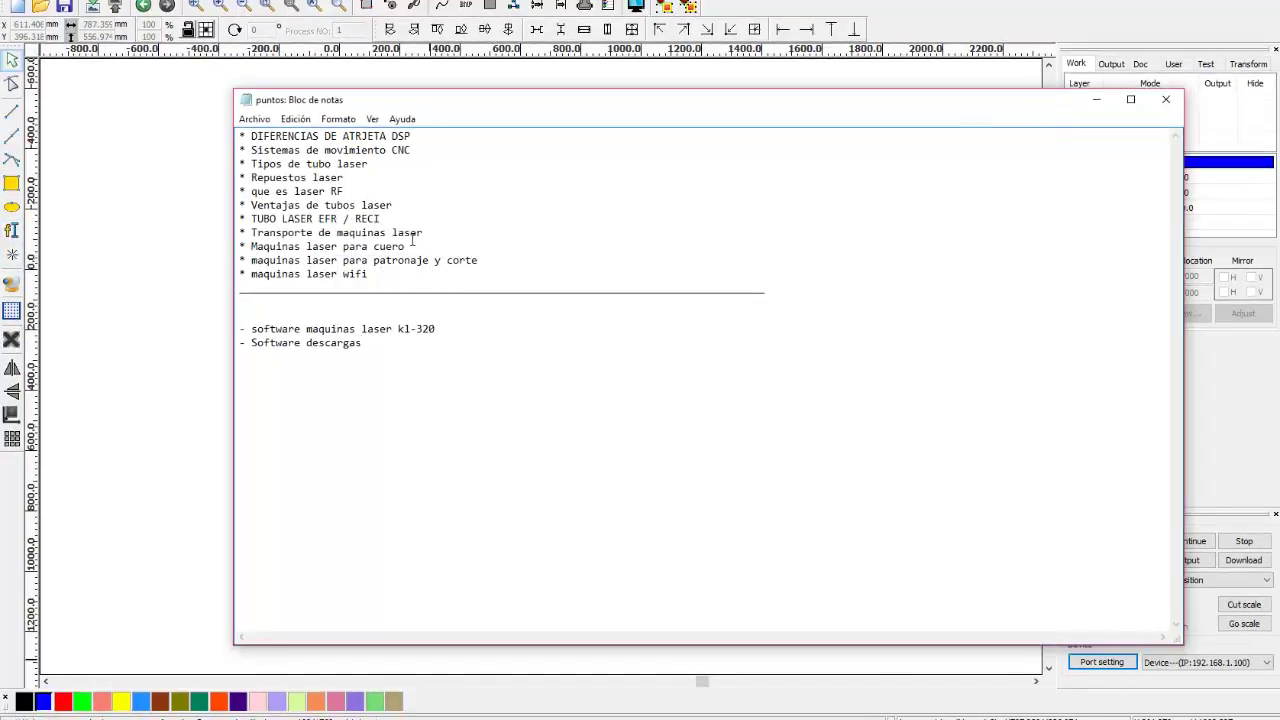
{"action": "left_click_drag", "start_coordinate": [345, 191], "coordinate": [251, 191]}
{"action": "left_click", "coordinate": [1093, 104]}
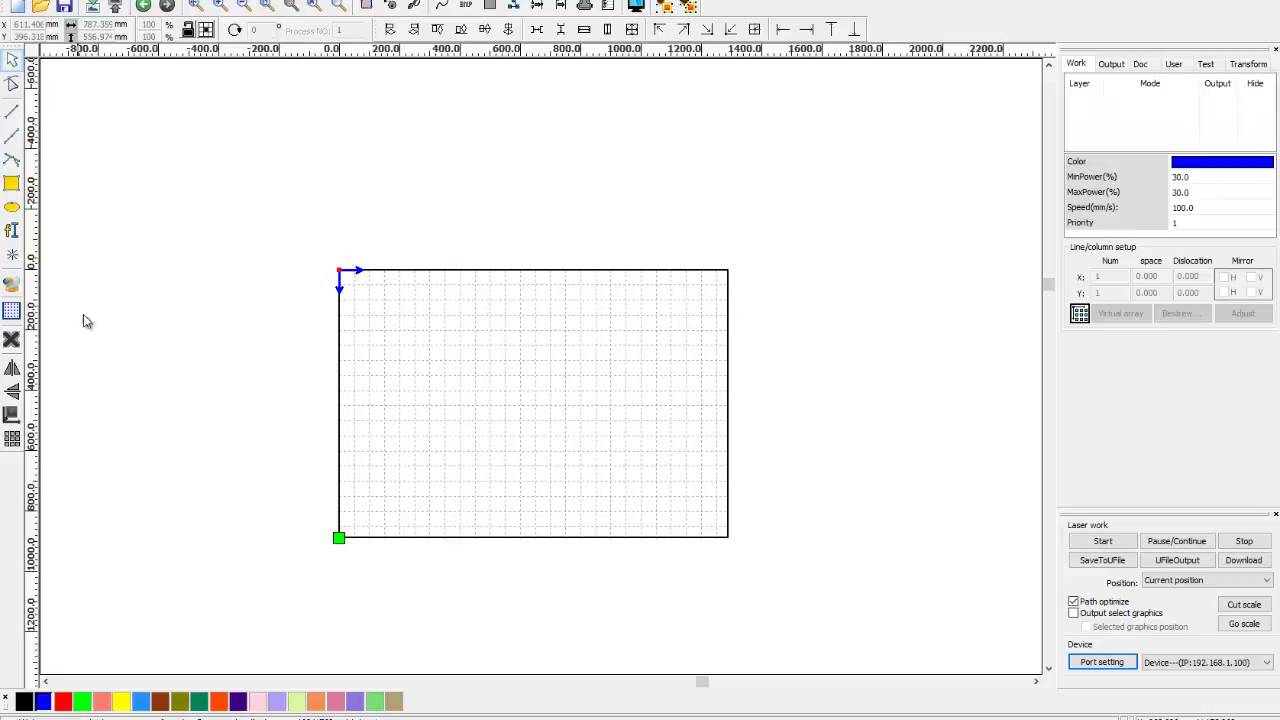
{"action": "left_click", "coordinate": [14, 232]}
{"action": "left_click", "coordinate": [395, 350]}
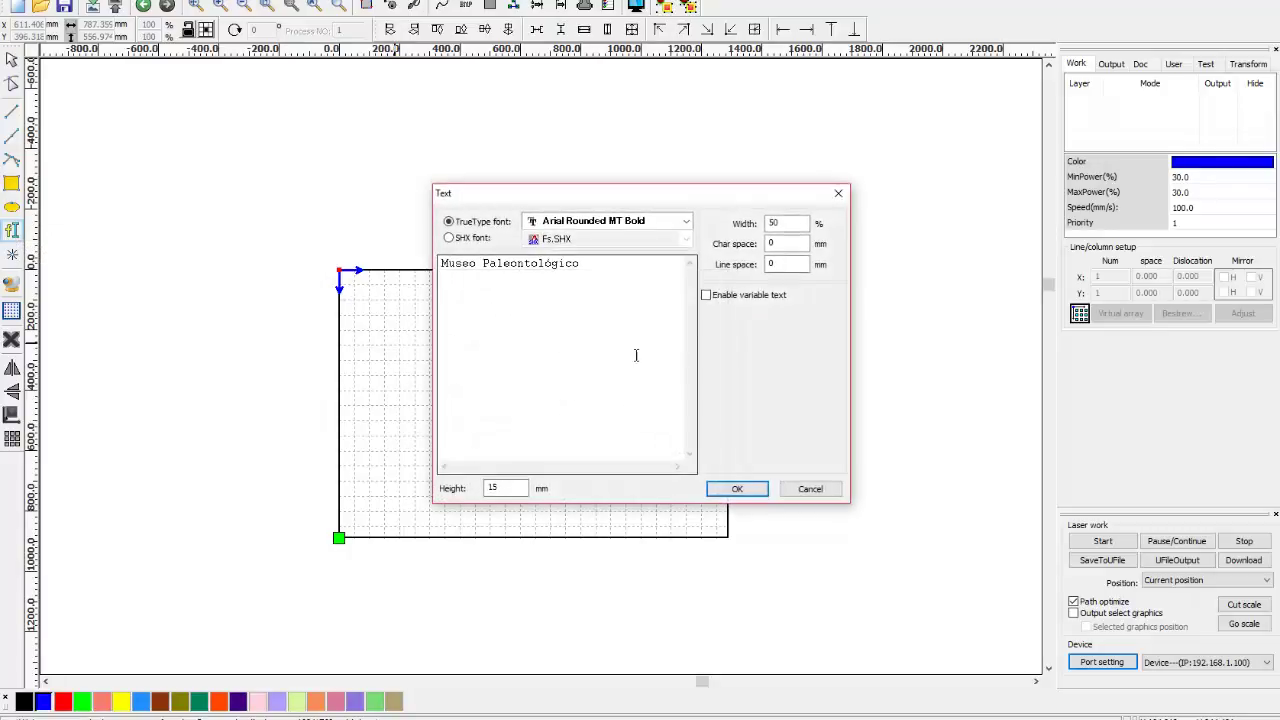
{"action": "left_click", "coordinate": [810, 489]}
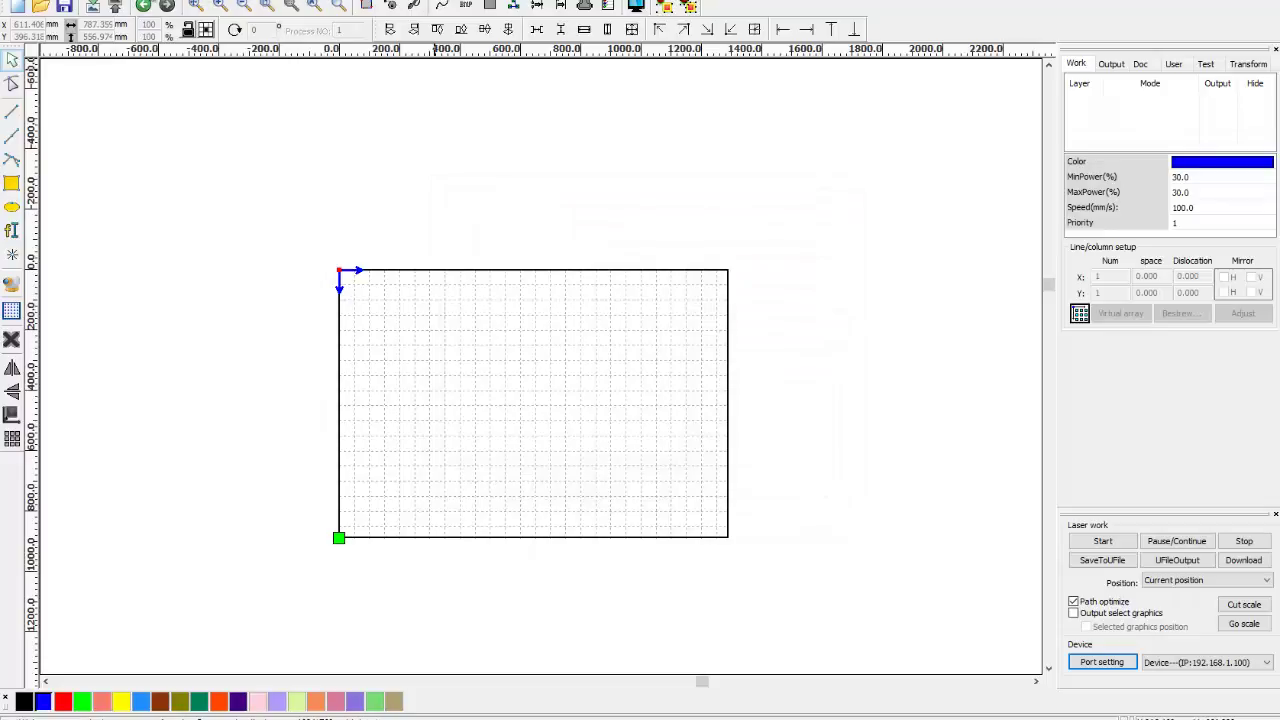
Open the File Parameter settings to check the DXF import unit, and close them without changes.
{"action": "left_click", "coordinate": [205, 3]}
{"action": "left_click", "coordinate": [194, 3]}
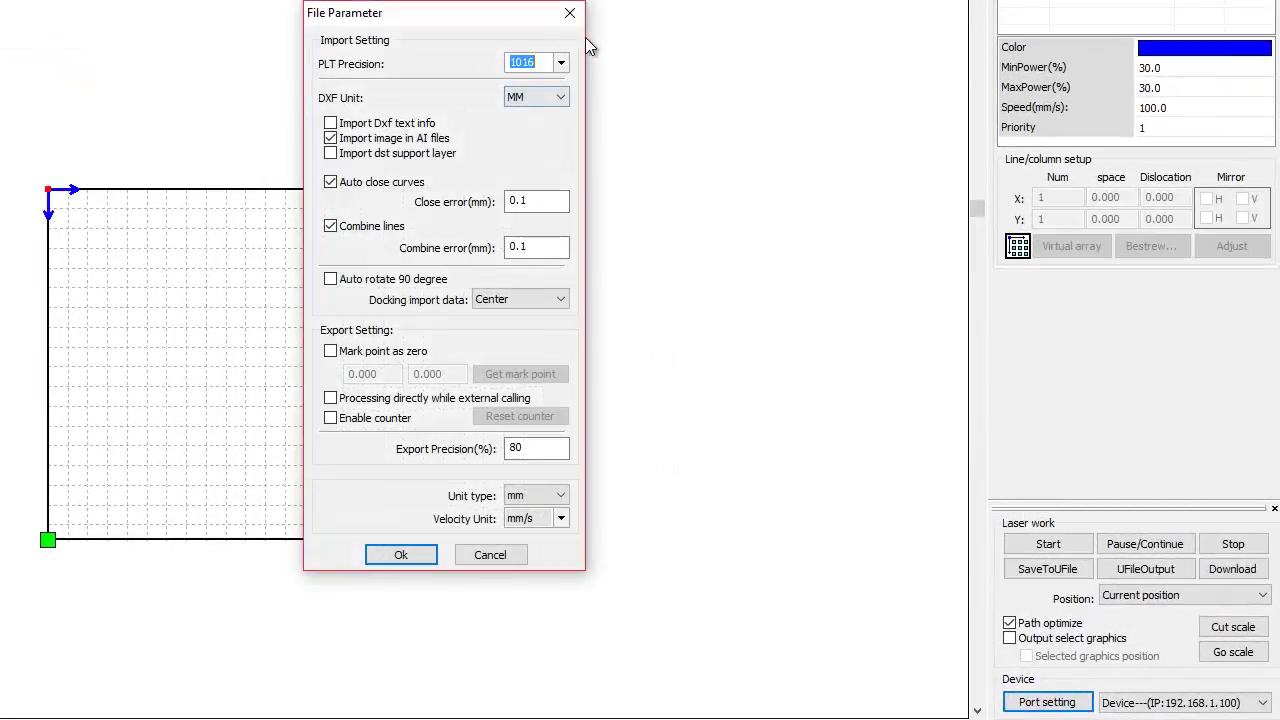
{"action": "left_click", "coordinate": [569, 12]}
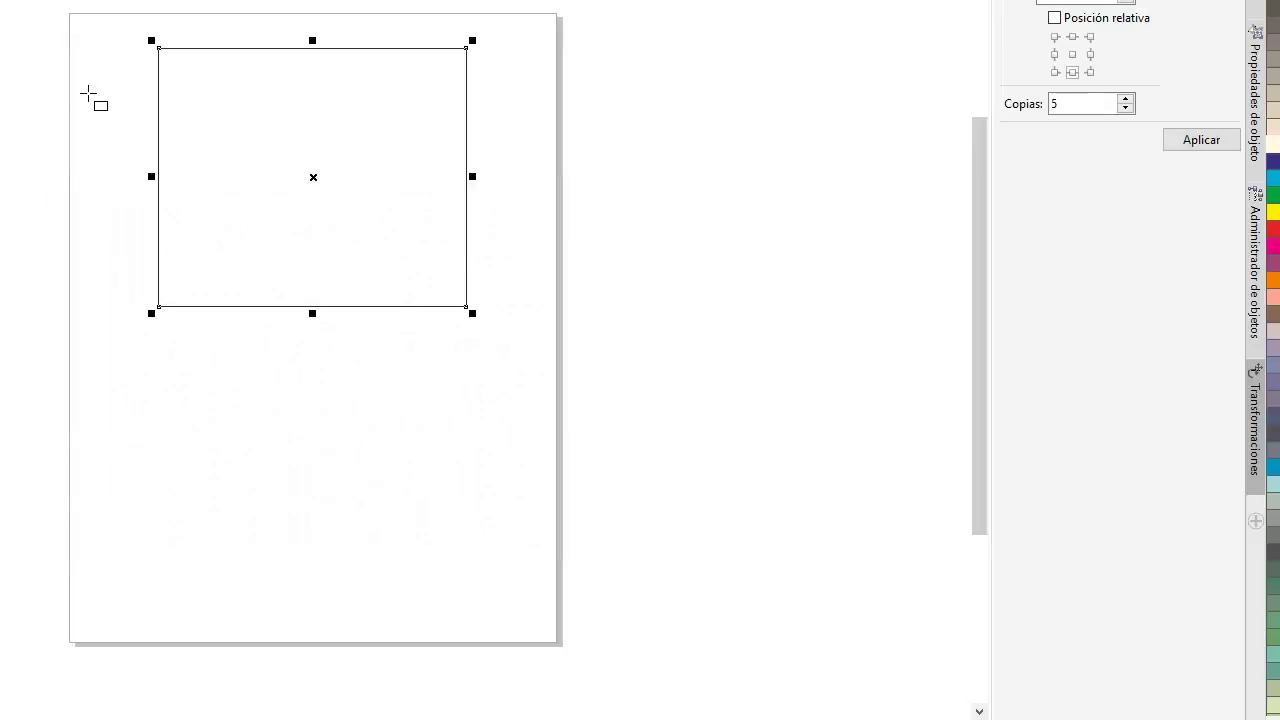
Switch to CorelDRAW and delete the existing objects from the page of Sin título-2.
{"action": "key", "text": "Escape"}
{"action": "left_click", "coordinate": [517, 457]}
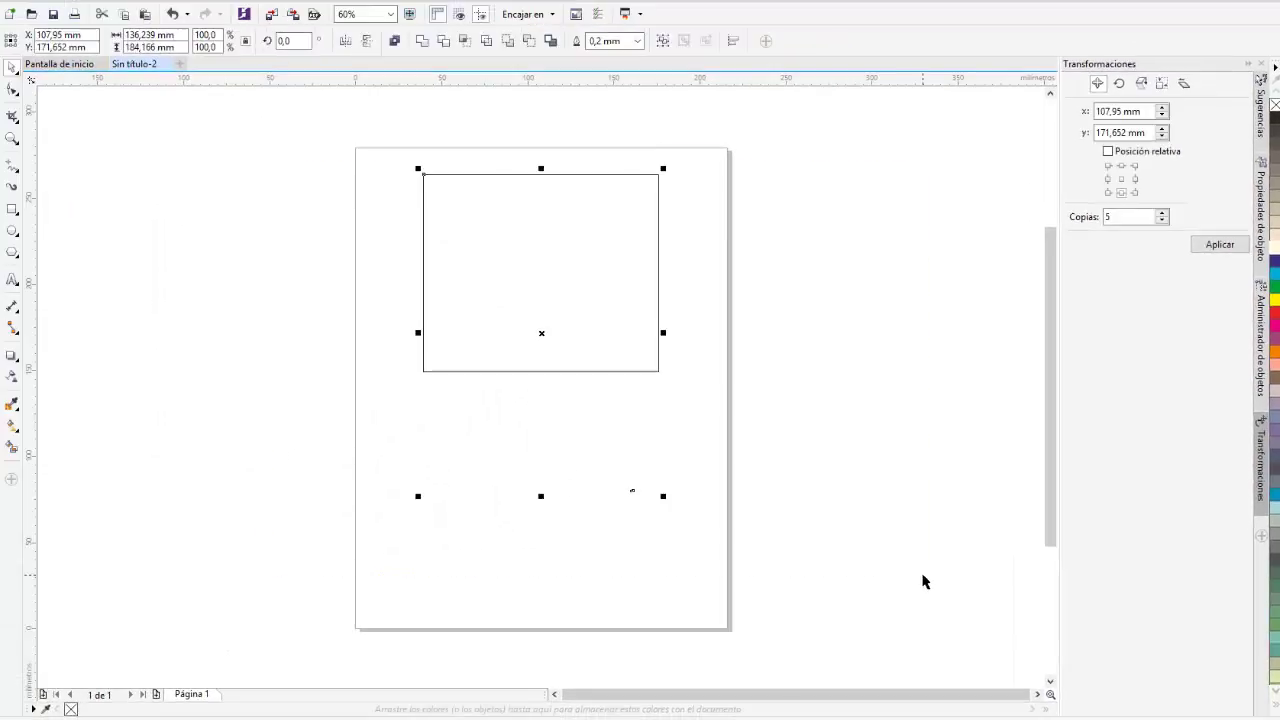
{"action": "key", "text": "Delete"}
Draw a rectangle about 127 mm wide and 93 mm high in the upper half of the page.
{"action": "left_click", "coordinate": [12, 209]}
{"action": "left_click_drag", "start_coordinate": [410, 242], "coordinate": [629, 402]}
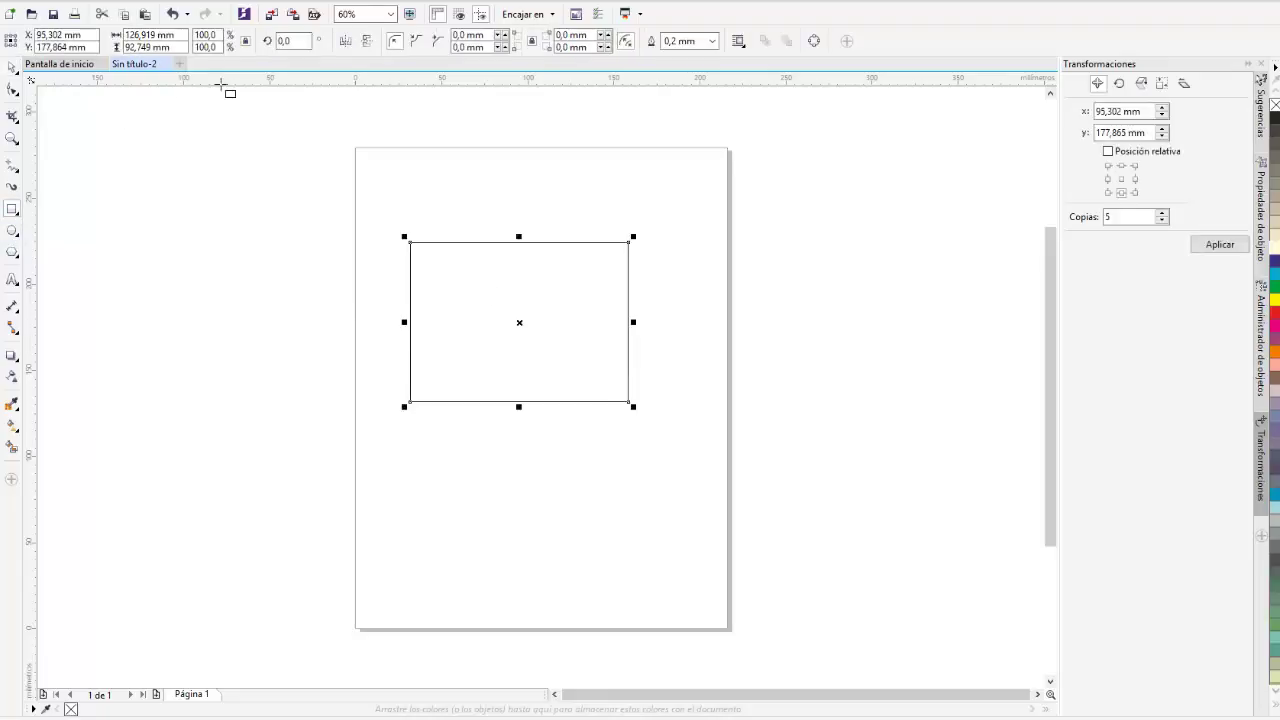
{"action": "left_click", "coordinate": [223, 134]}
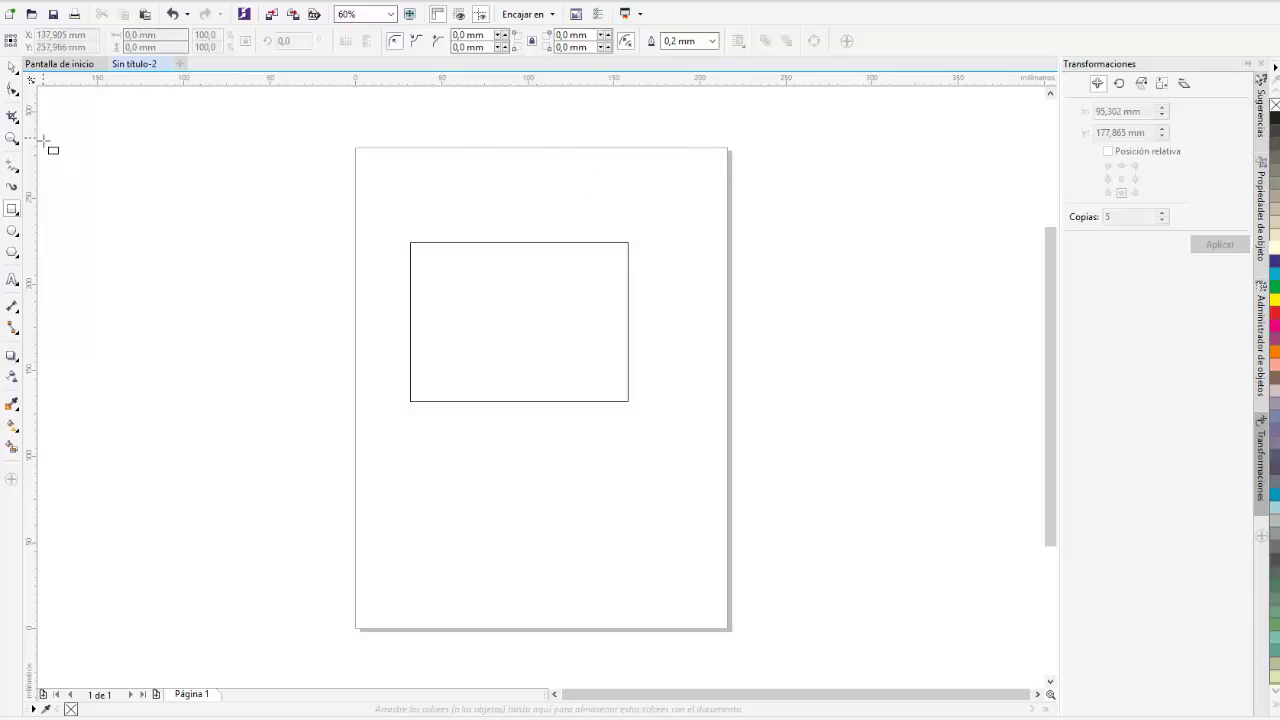
Set the document's drawing units to centimetres.
{"action": "left_click", "coordinate": [11, 67]}
{"action": "left_click", "coordinate": [398, 41]}
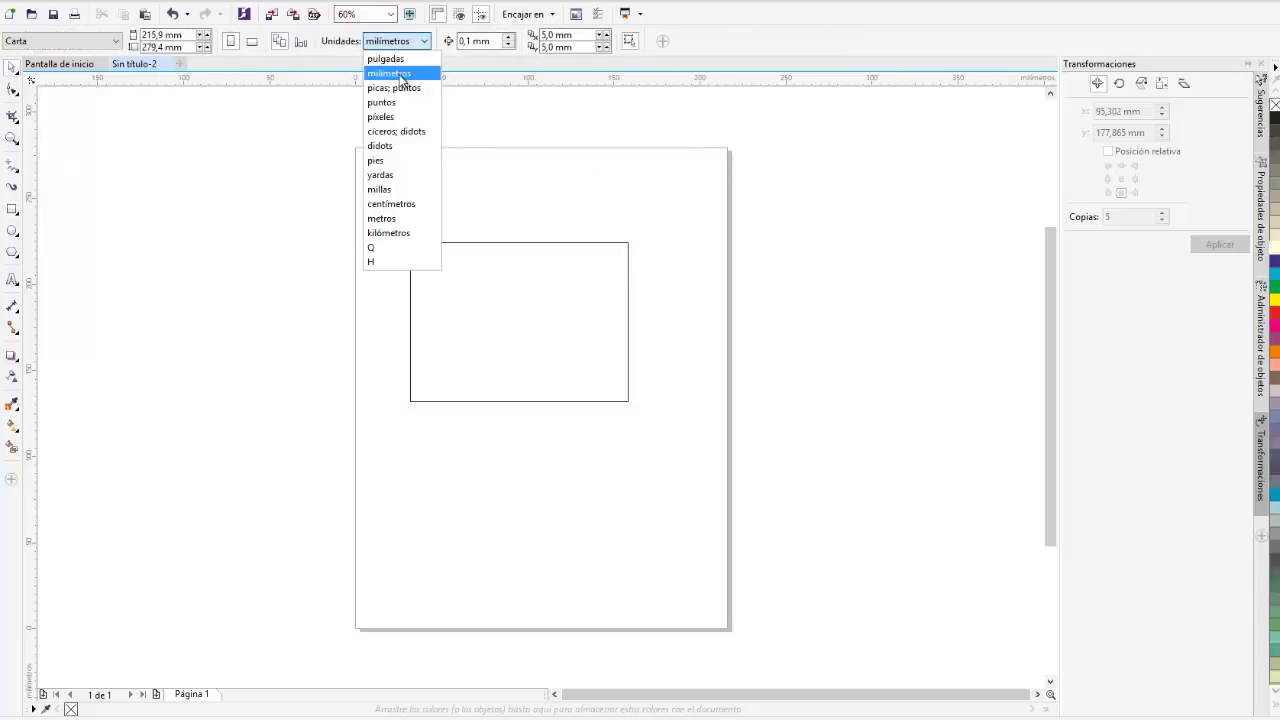
{"action": "left_click", "coordinate": [391, 203]}
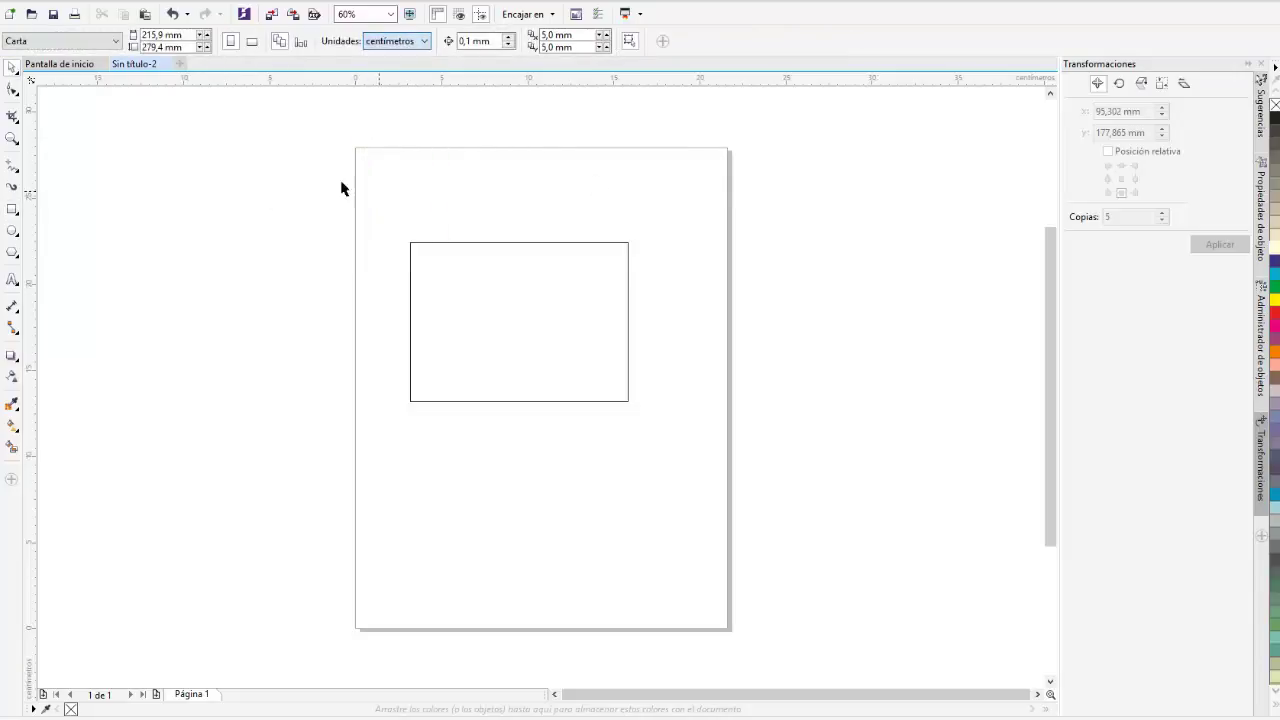
Set the rectangle's width to 12 cm and, with the proportion lock toggled, its height to 8 cm.
{"action": "left_click_drag", "start_coordinate": [294, 157], "coordinate": [730, 508]}
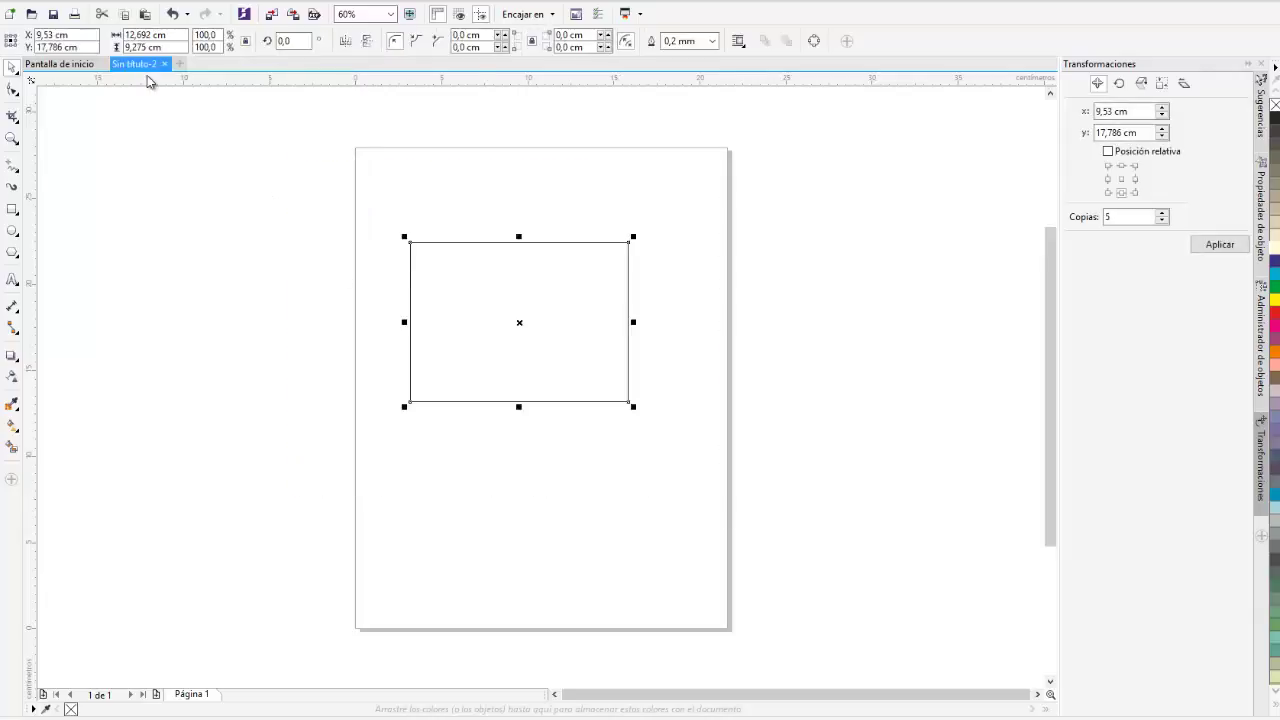
{"action": "left_click", "coordinate": [155, 34]}
{"action": "type", "text": "12"}
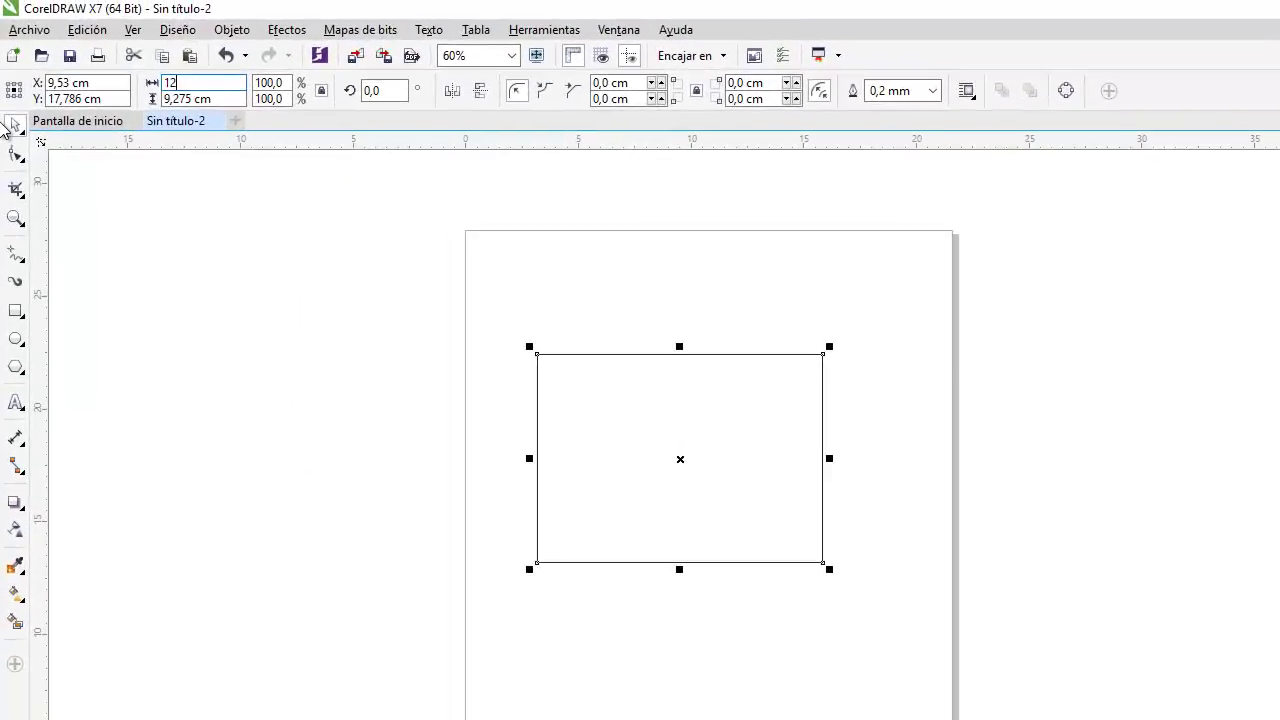
{"action": "key", "text": "Return"}
{"action": "left_click", "coordinate": [321, 91]}
{"action": "left_click", "coordinate": [224, 99]}
{"action": "type", "text": "8"}
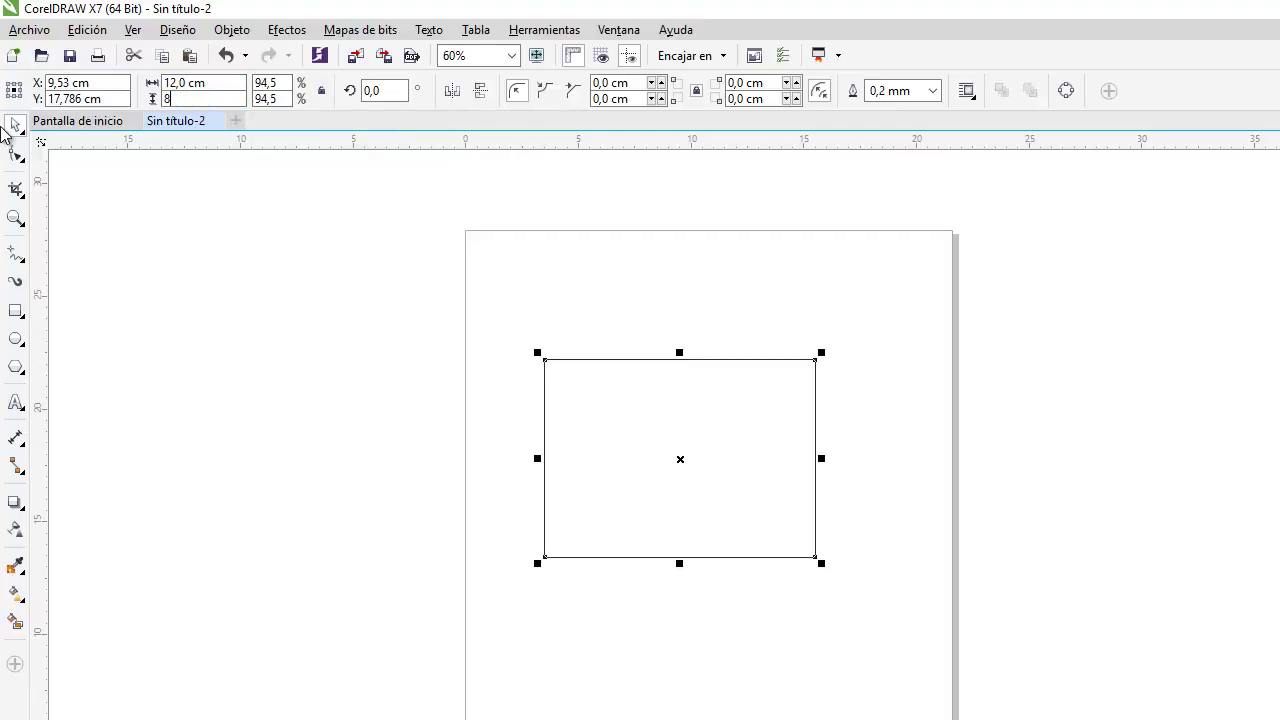
{"action": "key", "text": "Return"}
Export the rectangle to the desktop as a DXF - AutoCAD file named 8888, keeping version AutoCAD 2008-2013 and millimetre units.
{"action": "left_click", "coordinate": [622, 626]}
{"action": "key", "text": "ctrl+a"}
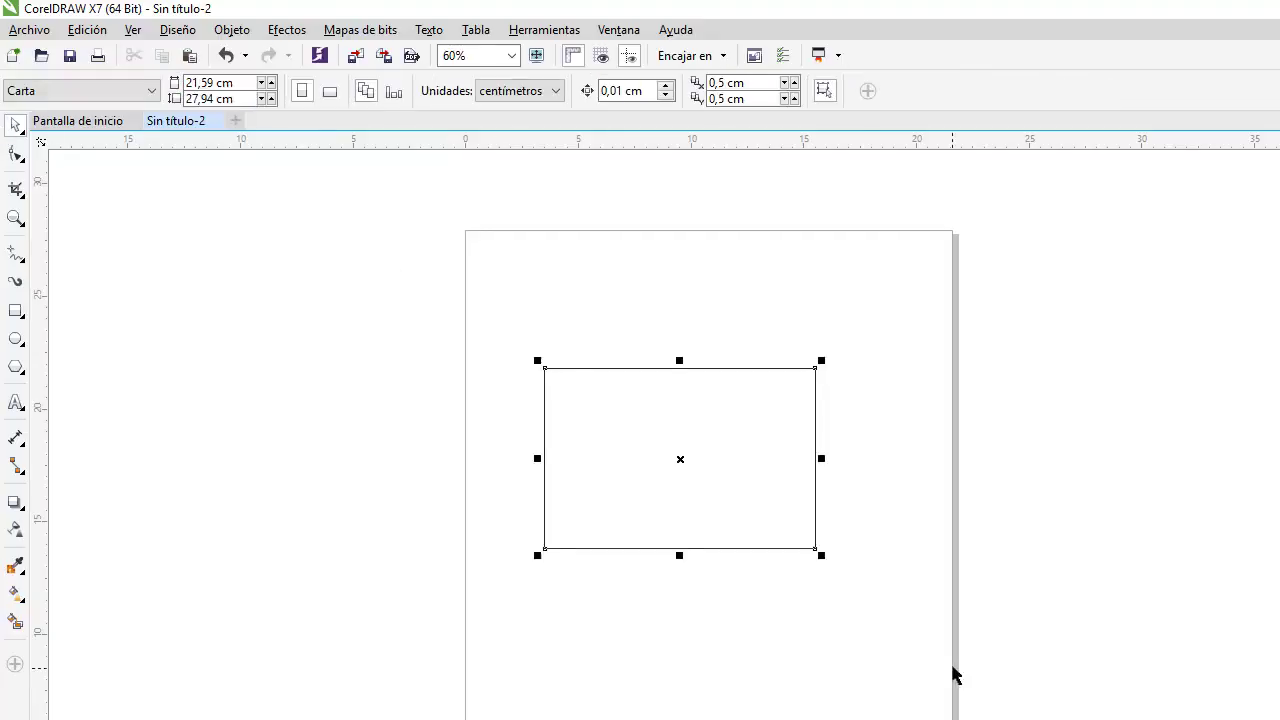
{"action": "left_click", "coordinate": [31, 31]}
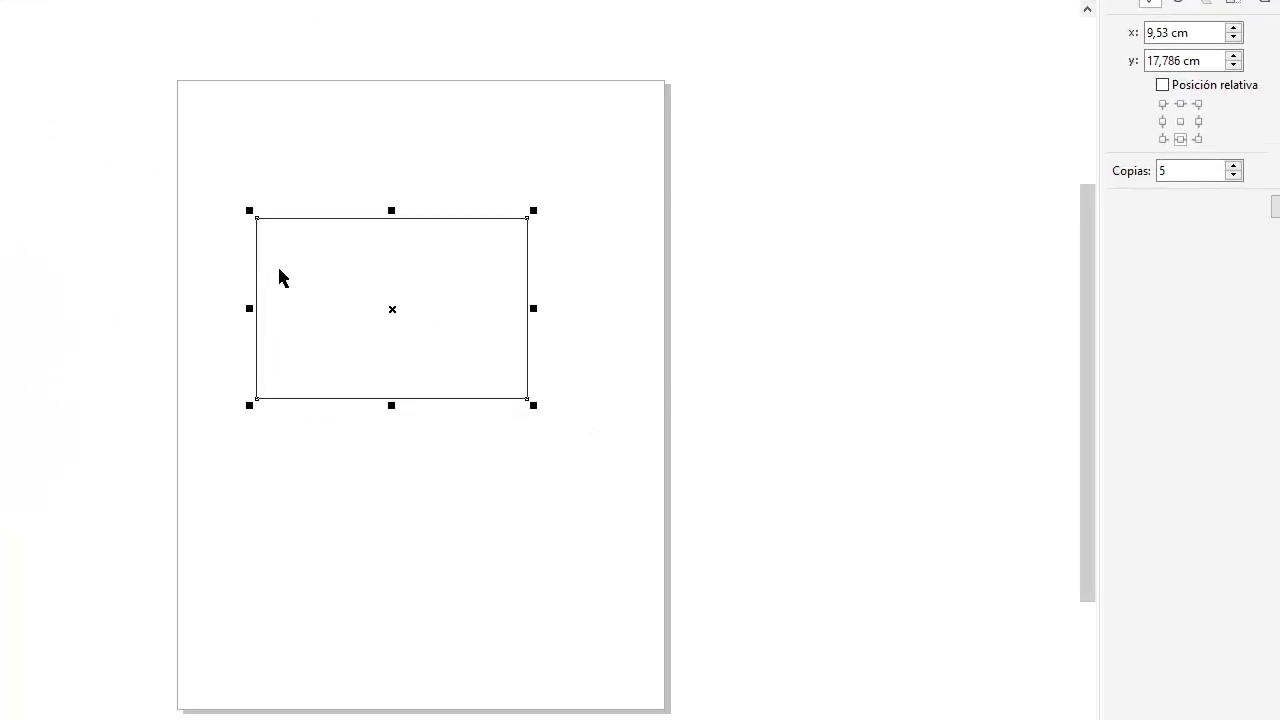
{"action": "scroll", "coordinate": [384, 334], "scroll_direction": "down", "scroll_amount": 2}
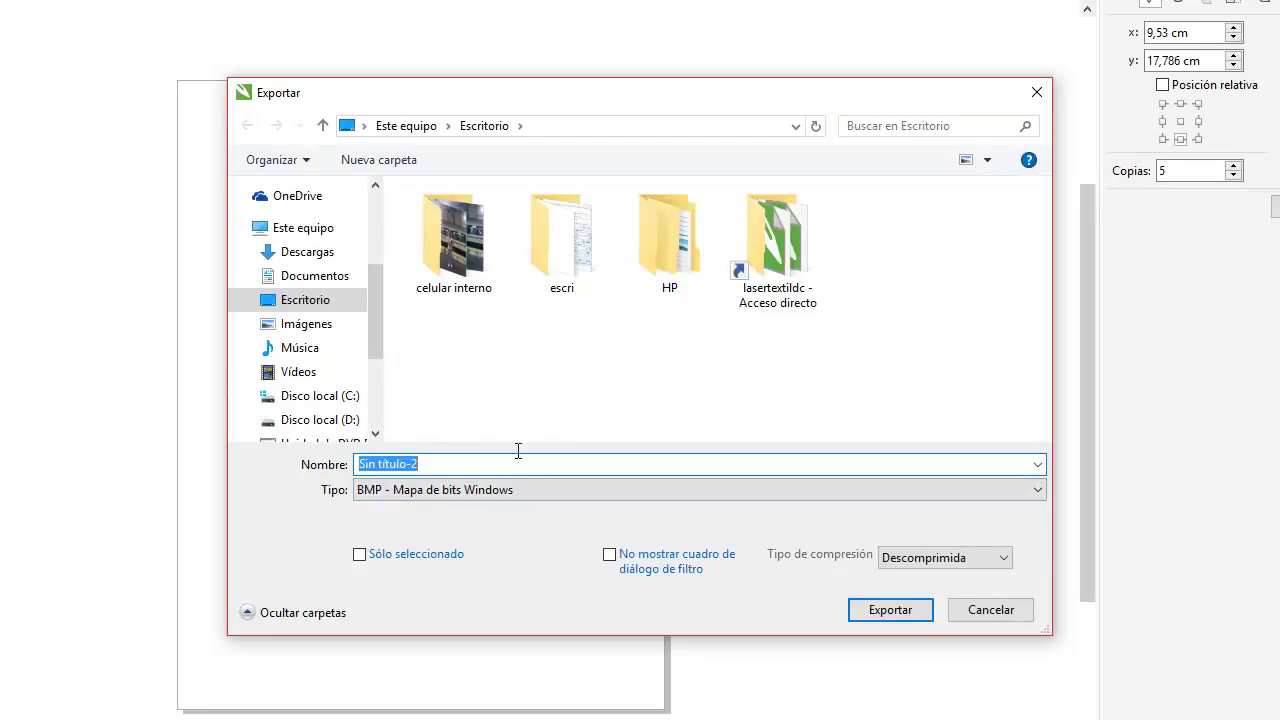
{"action": "left_click", "coordinate": [371, 495]}
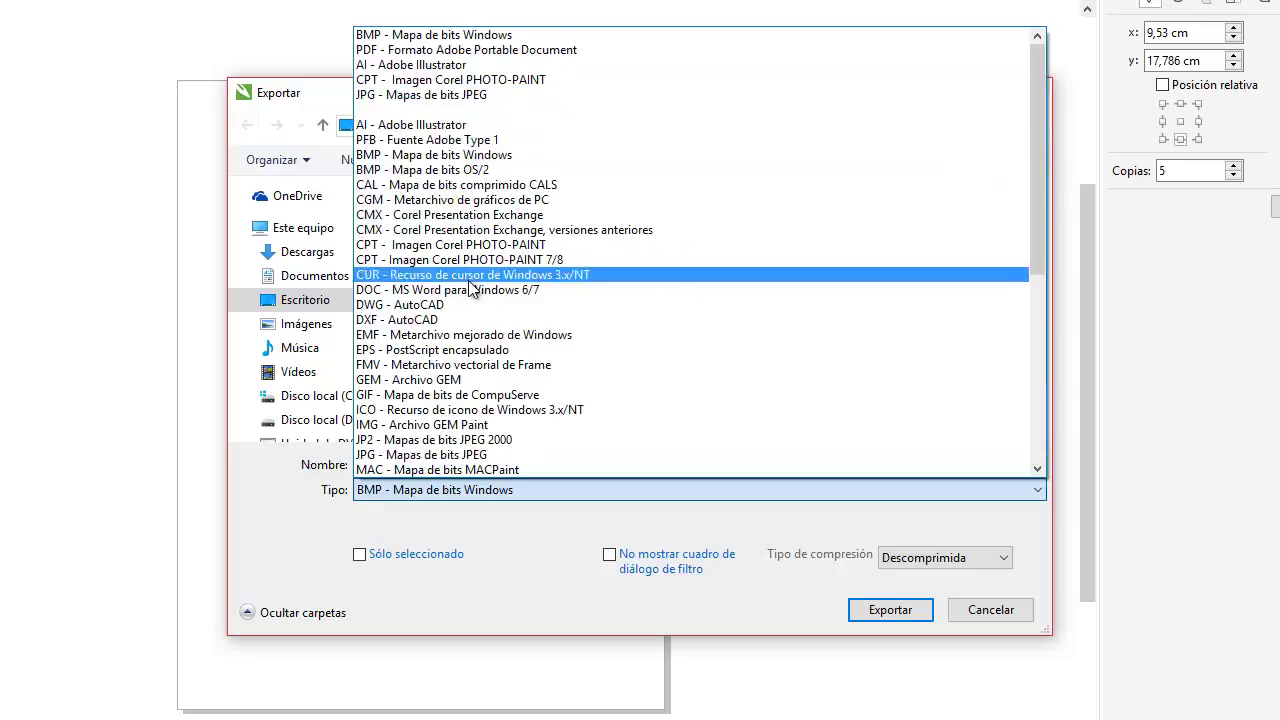
{"action": "left_click", "coordinate": [472, 318]}
{"action": "left_click", "coordinate": [483, 461]}
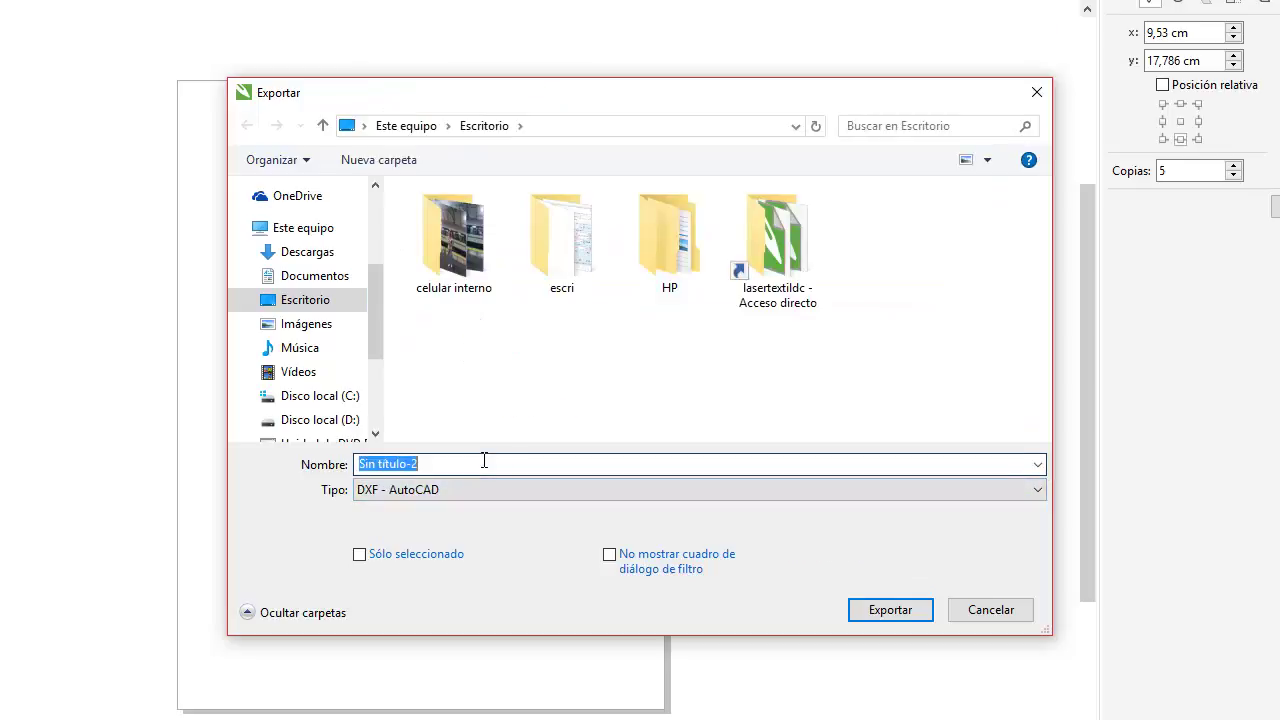
{"action": "type", "text": "aaaa"}
{"action": "key", "text": "Return"}
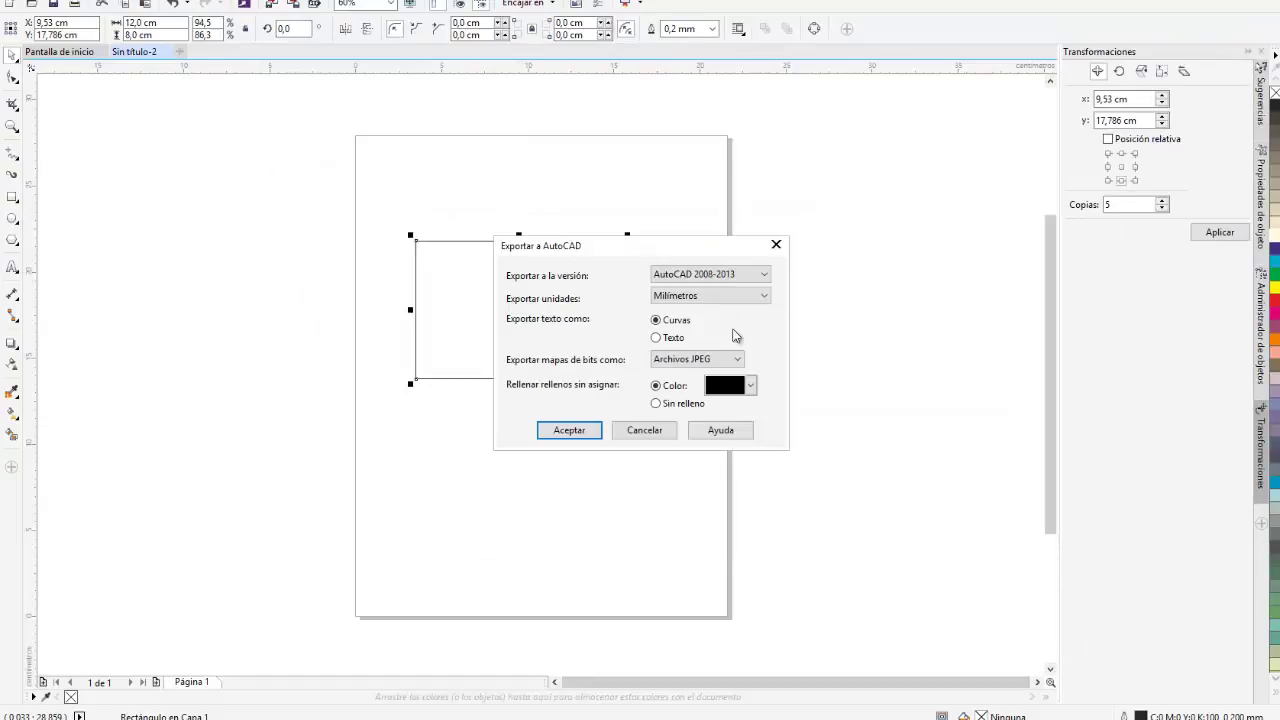
{"action": "left_click", "coordinate": [580, 433]}
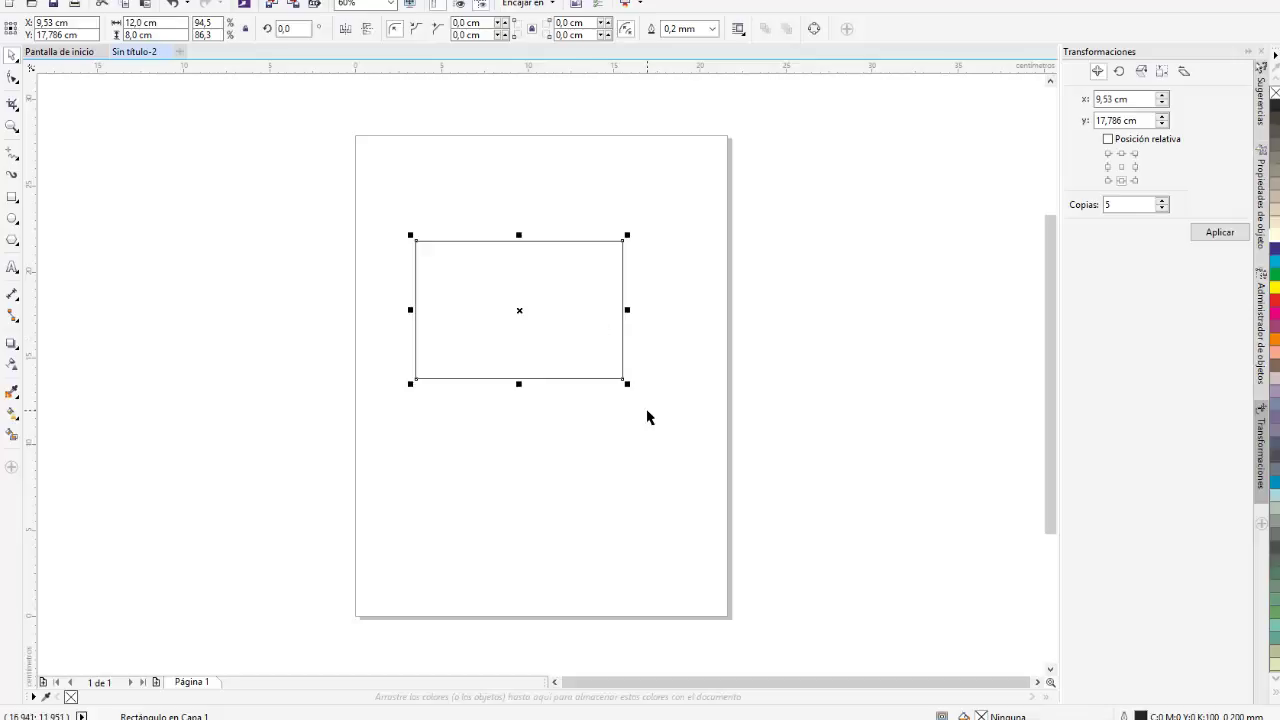
{"action": "left_click", "coordinate": [551, 455]}
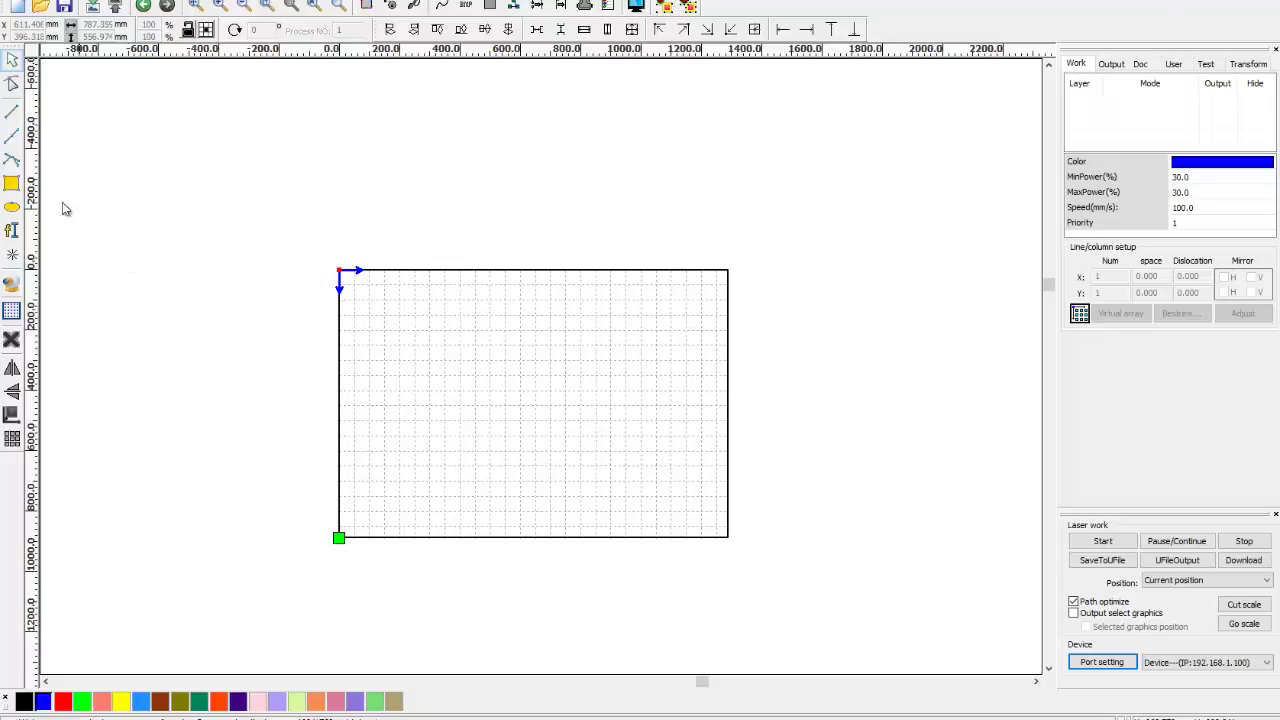
Switch back to the laser software and import 8888.dxf from the desktop into the work area.
{"action": "left_click", "coordinate": [20, 1]}
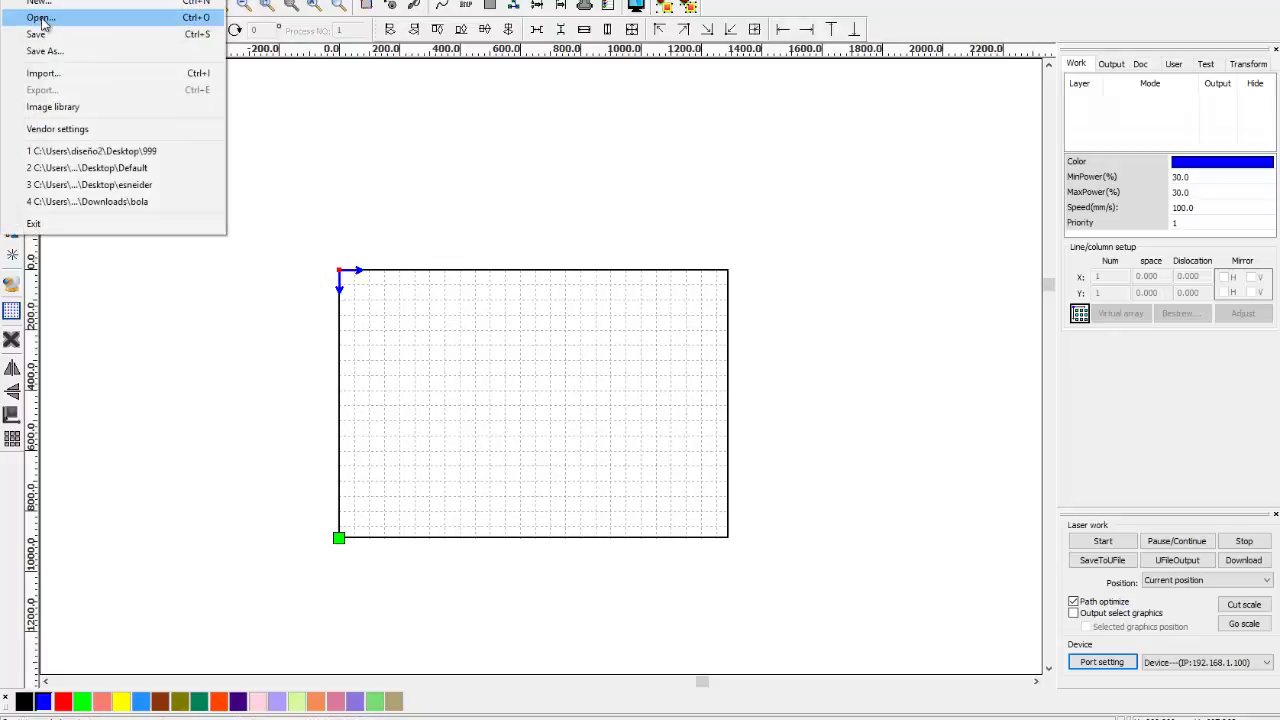
{"action": "left_click", "coordinate": [43, 73]}
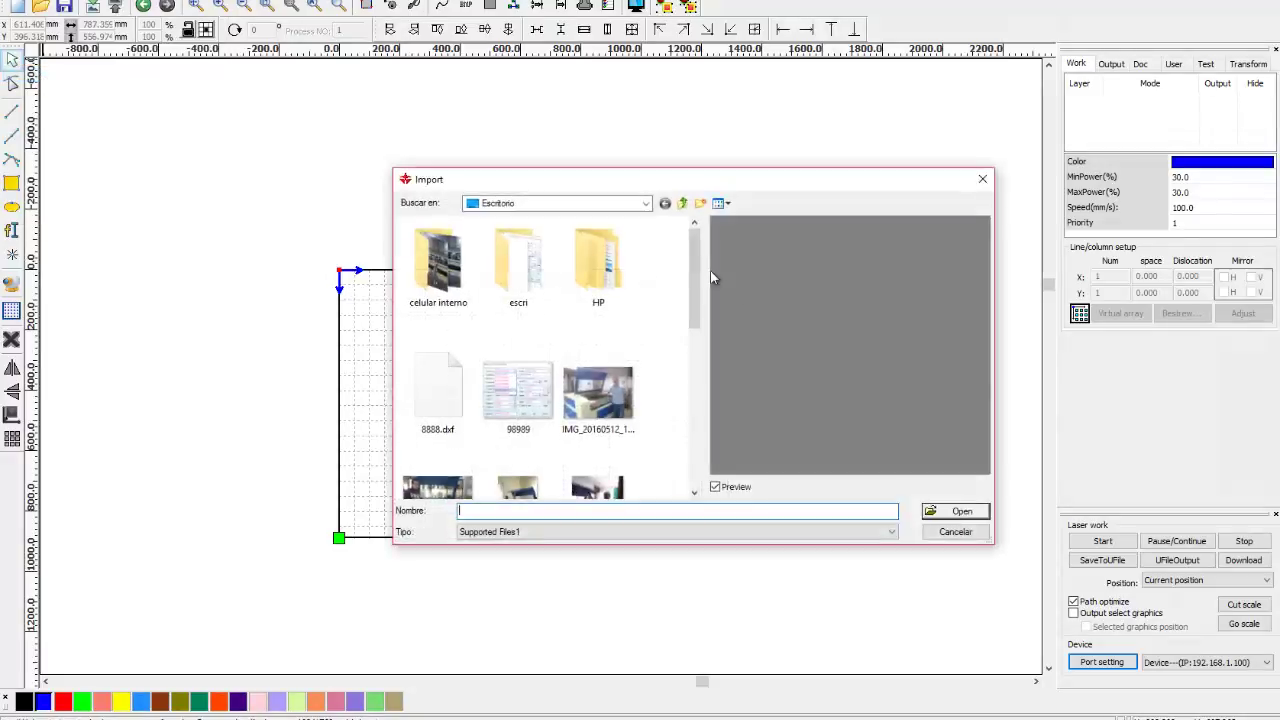
{"action": "scroll", "coordinate": [694, 280], "scroll_direction": "down", "scroll_amount": 2}
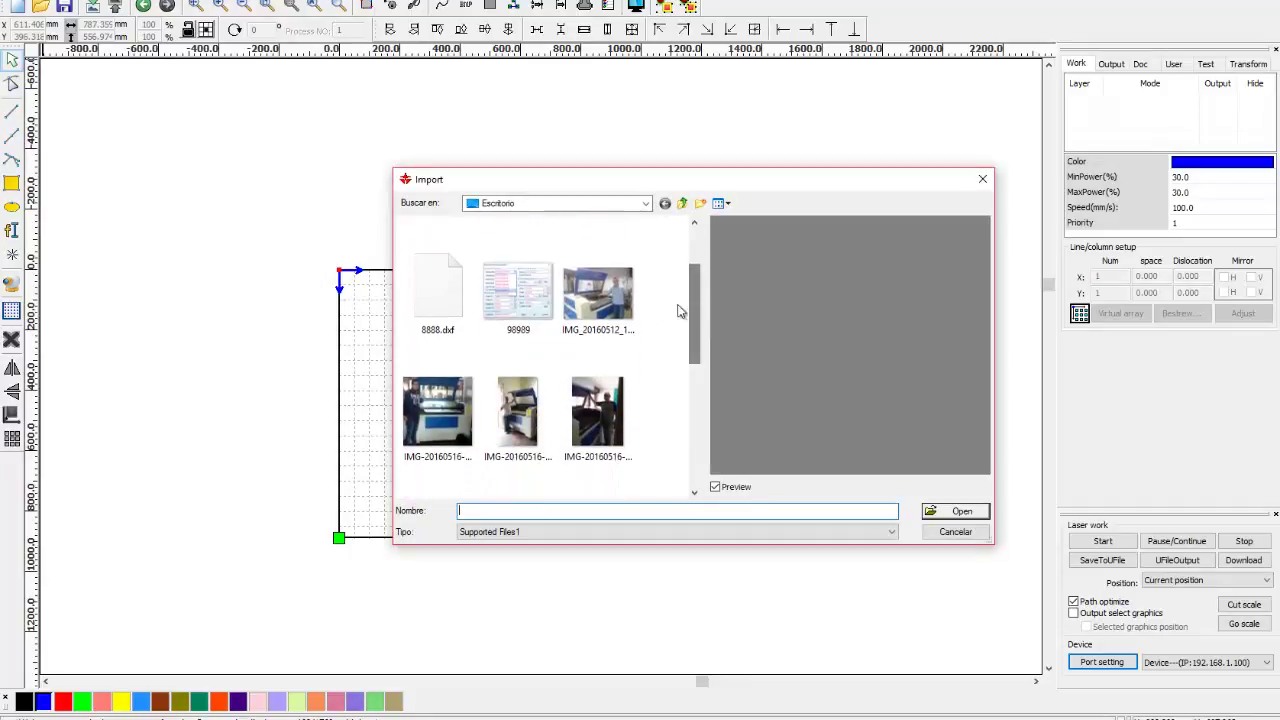
{"action": "left_click", "coordinate": [444, 297]}
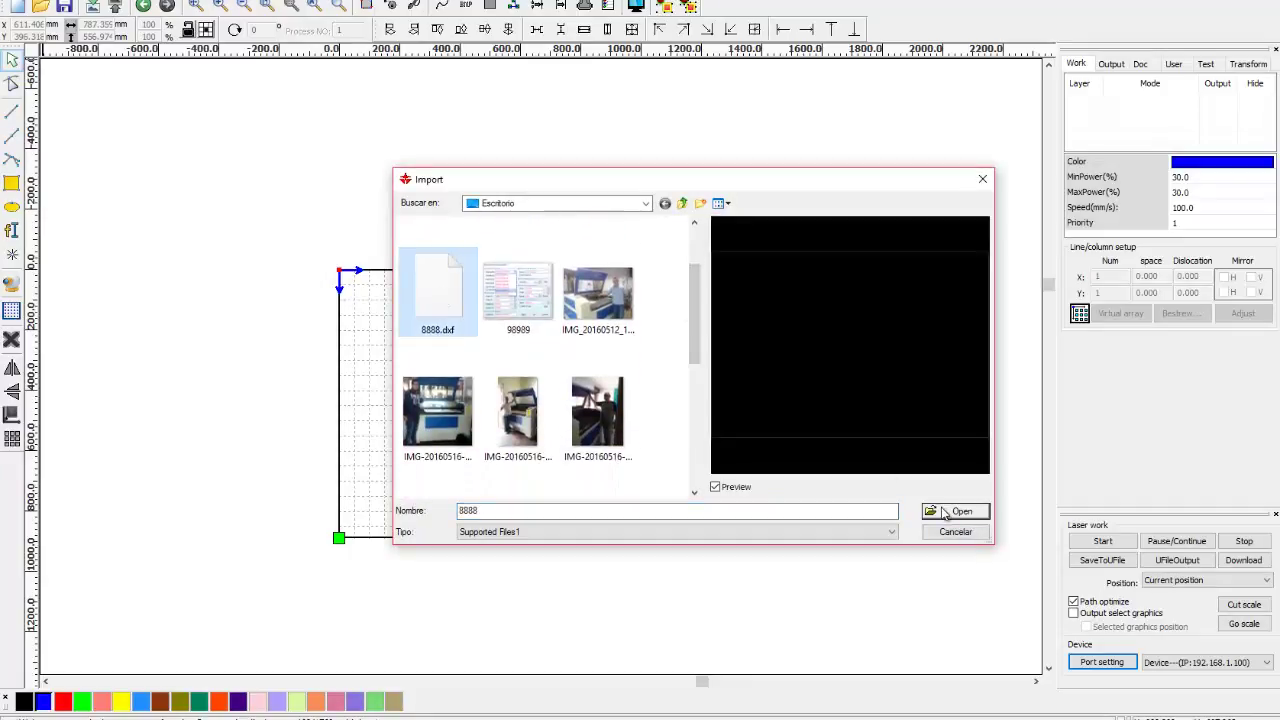
{"action": "left_click", "coordinate": [945, 513]}
{"action": "scroll", "coordinate": [666, 411], "scroll_direction": "up", "scroll_amount": 3}
{"action": "scroll", "coordinate": [551, 391], "scroll_direction": "down", "scroll_amount": 4}
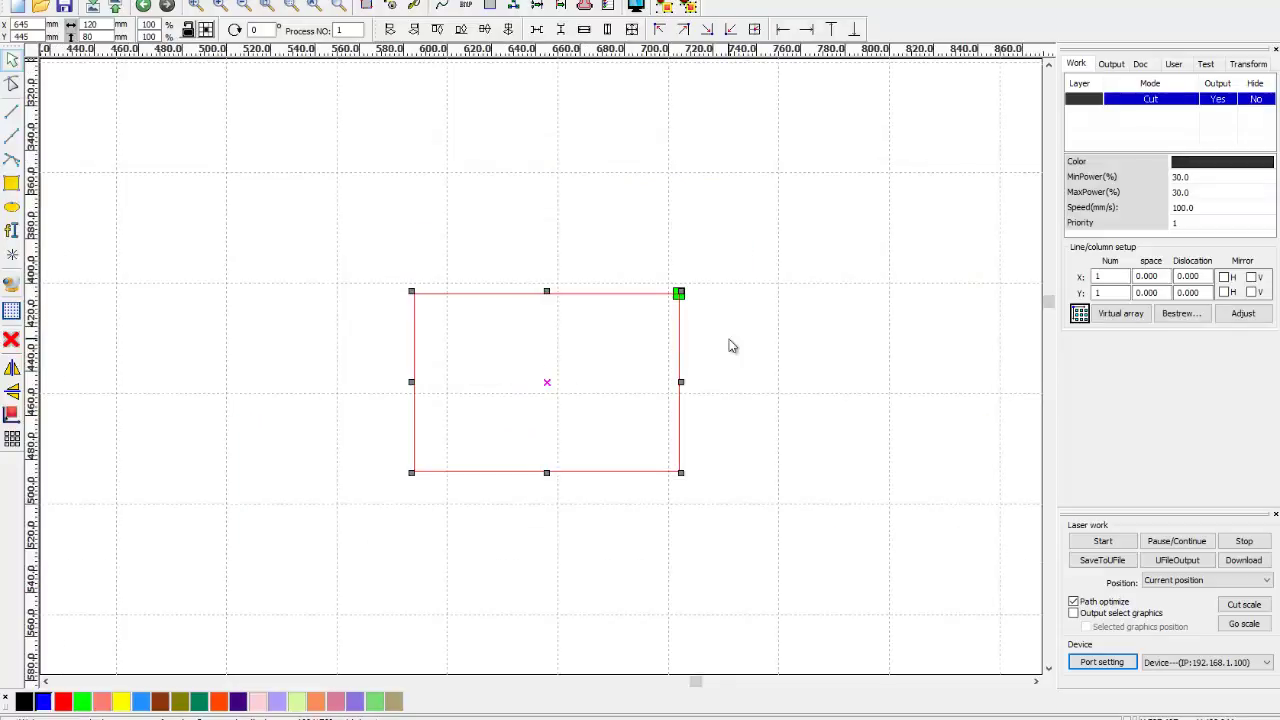
{"action": "left_click", "coordinate": [741, 339]}
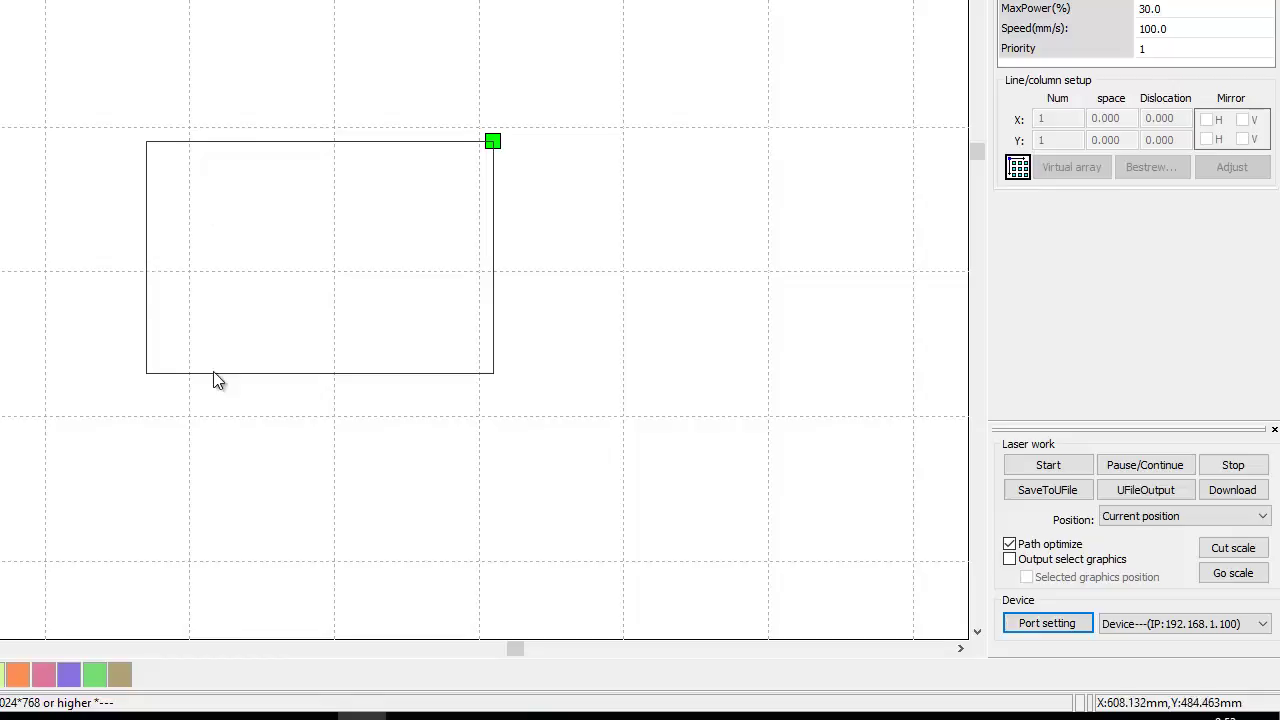
Select the imported rectangle to check its dimensions, and briefly view the general machine settings.
{"action": "left_click_drag", "start_coordinate": [0, 0], "coordinate": [206, 181]}
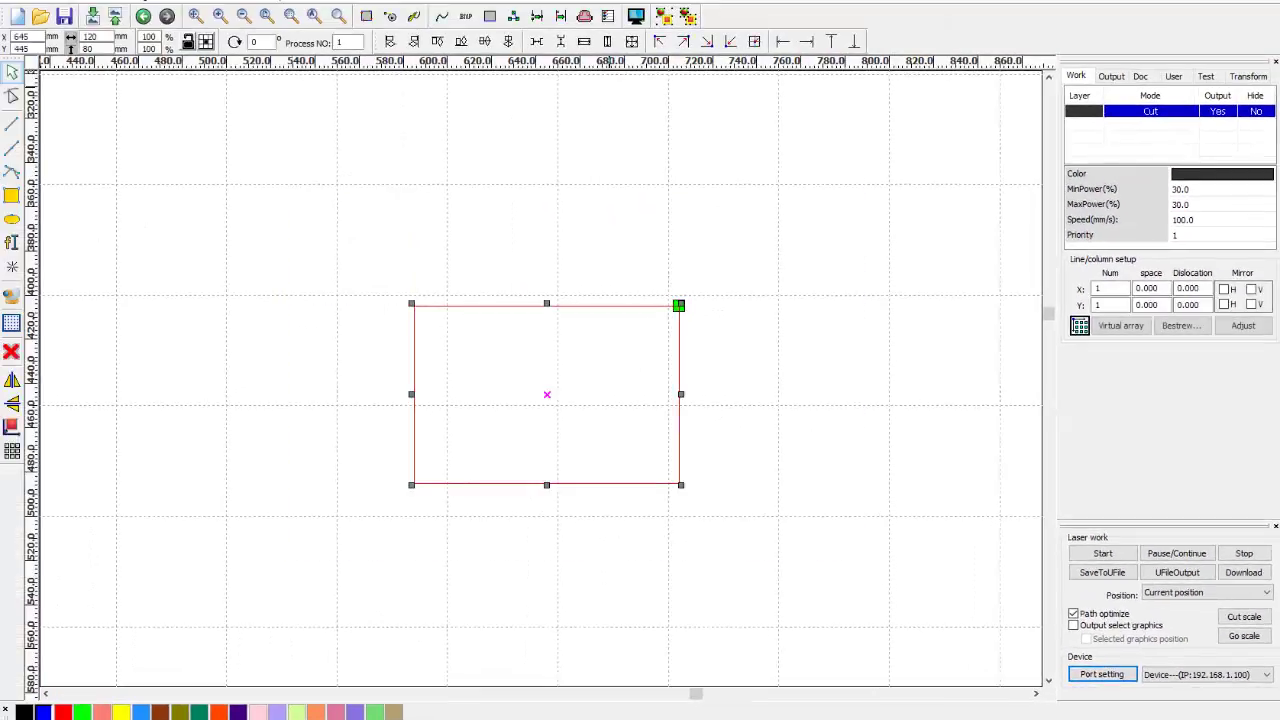
{"action": "left_click", "coordinate": [139, 4]}
{"action": "left_click", "coordinate": [152, 13]}
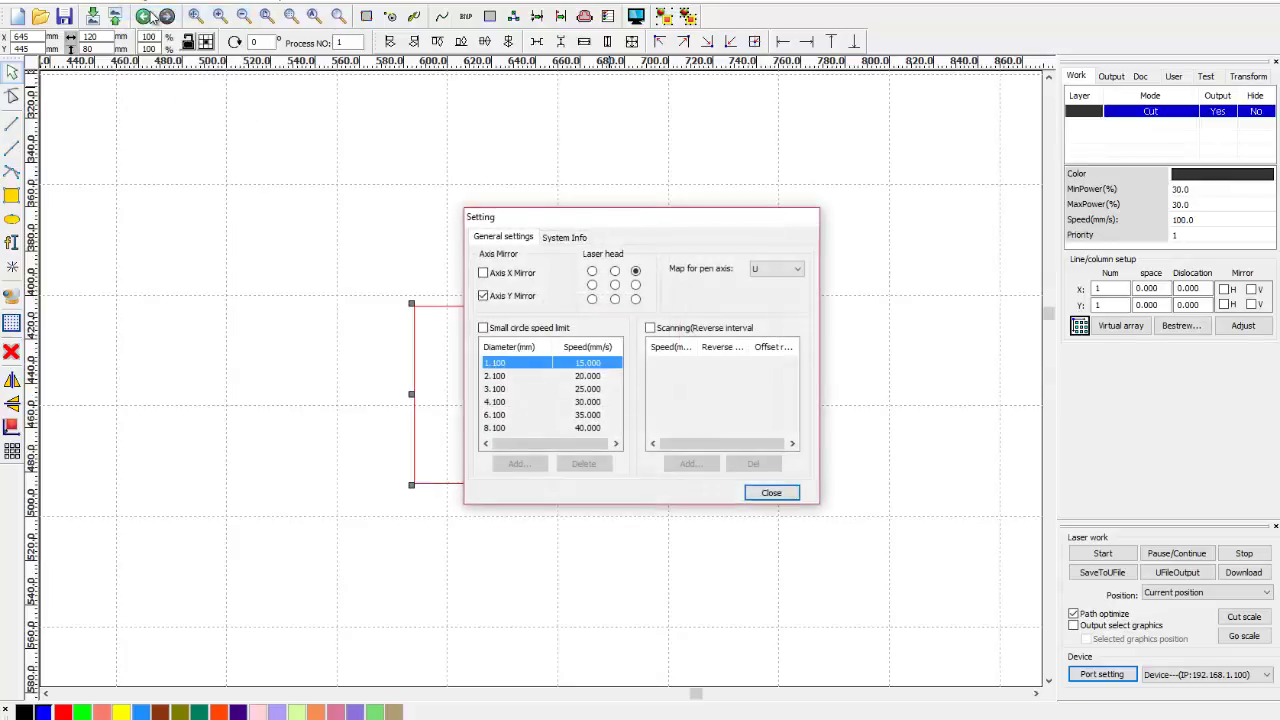
{"action": "left_click", "coordinate": [771, 492]}
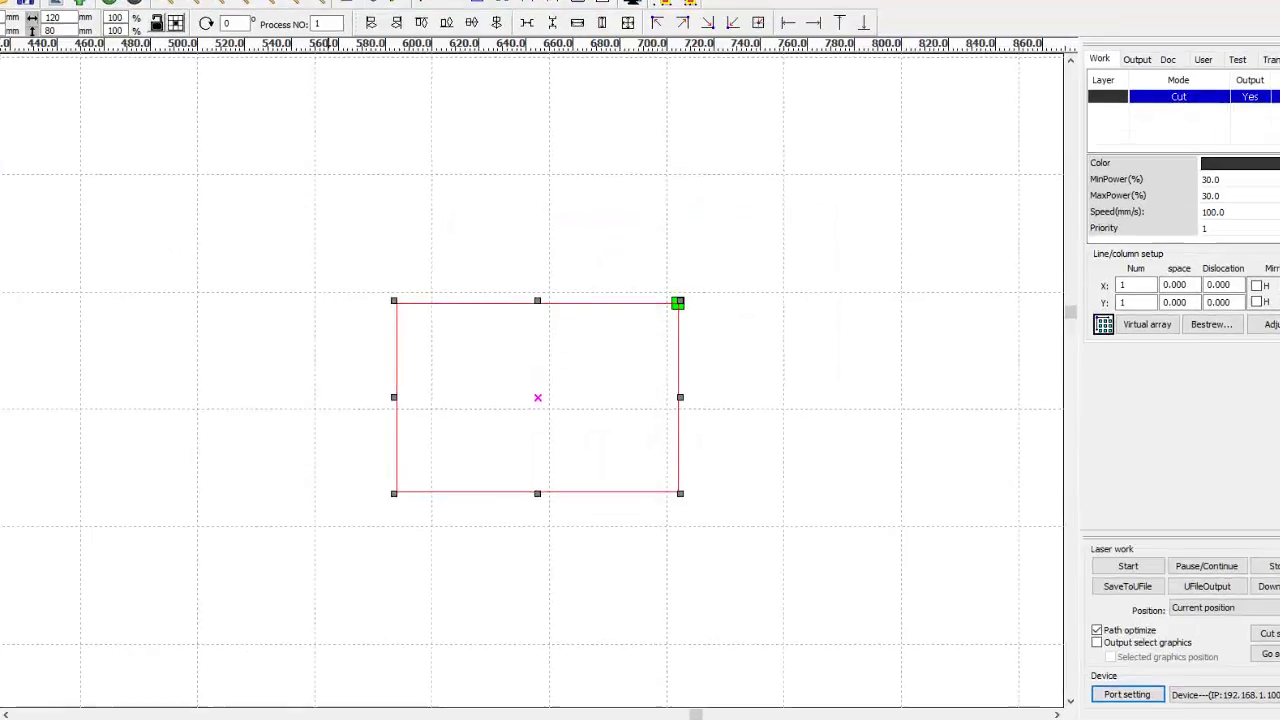
Examine the DXF unit options available in the laser software's file parameter settings.
{"action": "left_click", "coordinate": [139, 4]}
{"action": "left_click", "coordinate": [50, 0]}
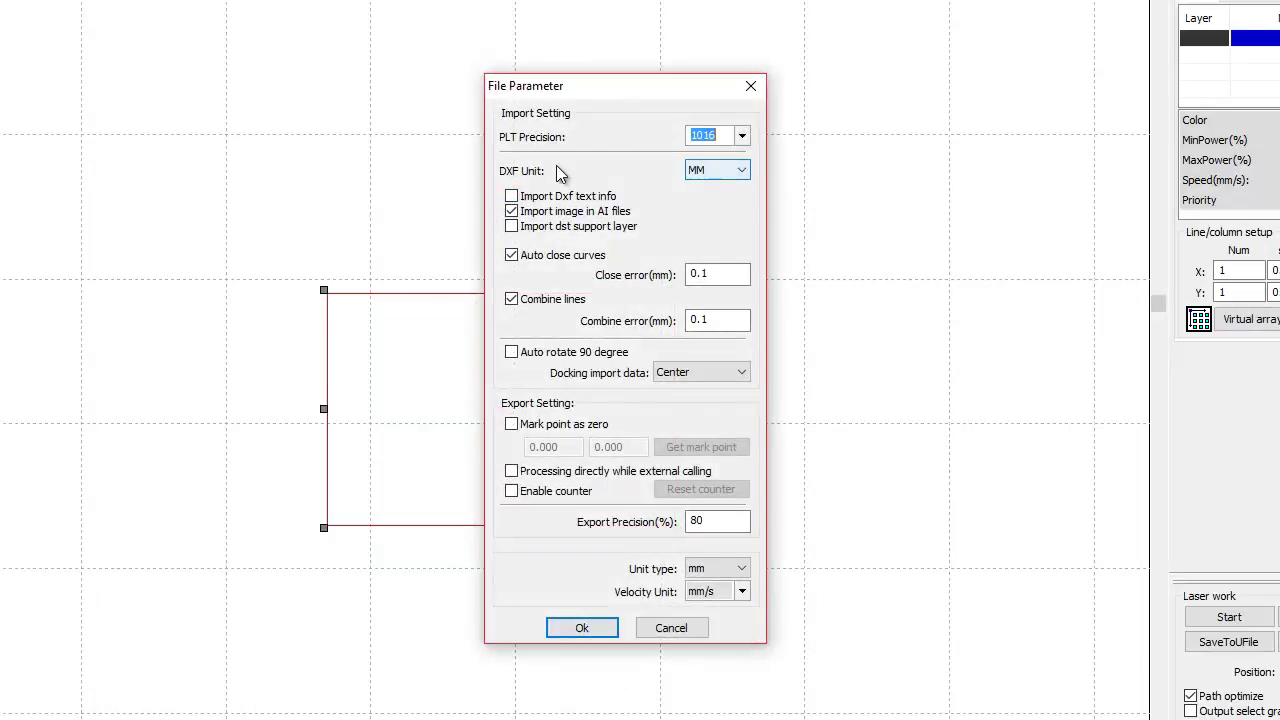
{"action": "left_click", "coordinate": [724, 168]}
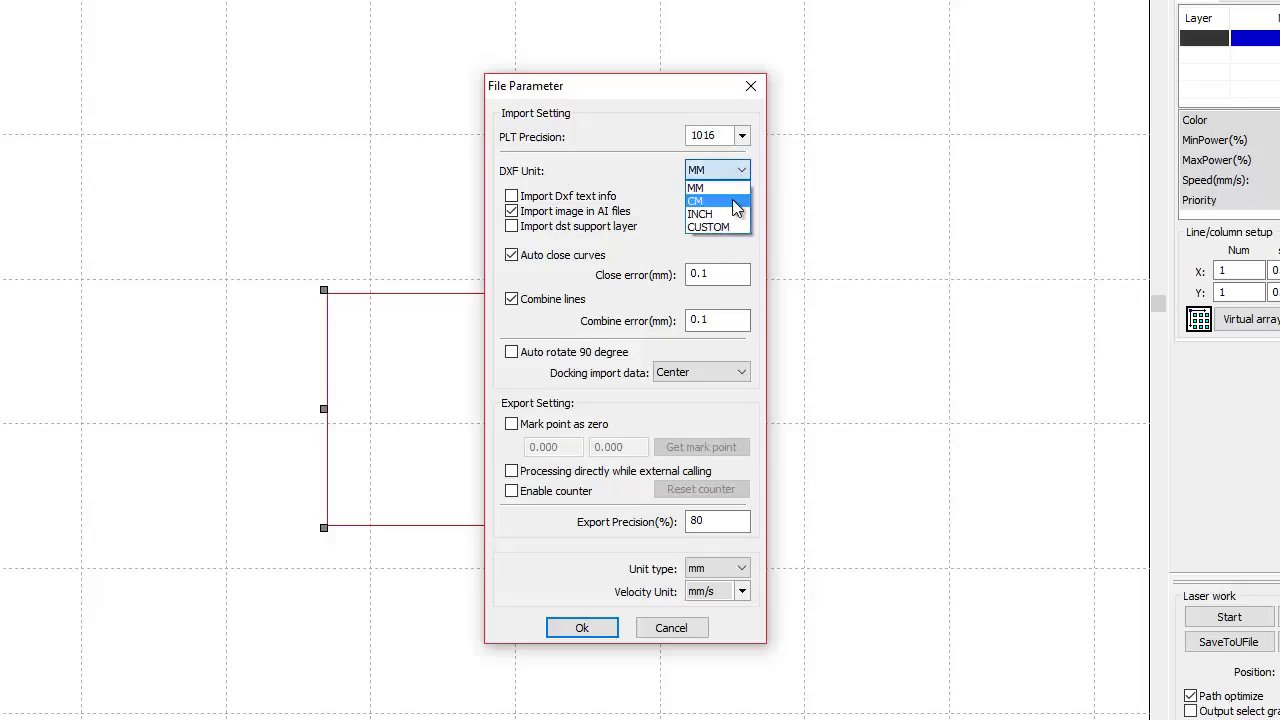
{"action": "left_click", "coordinate": [765, 110]}
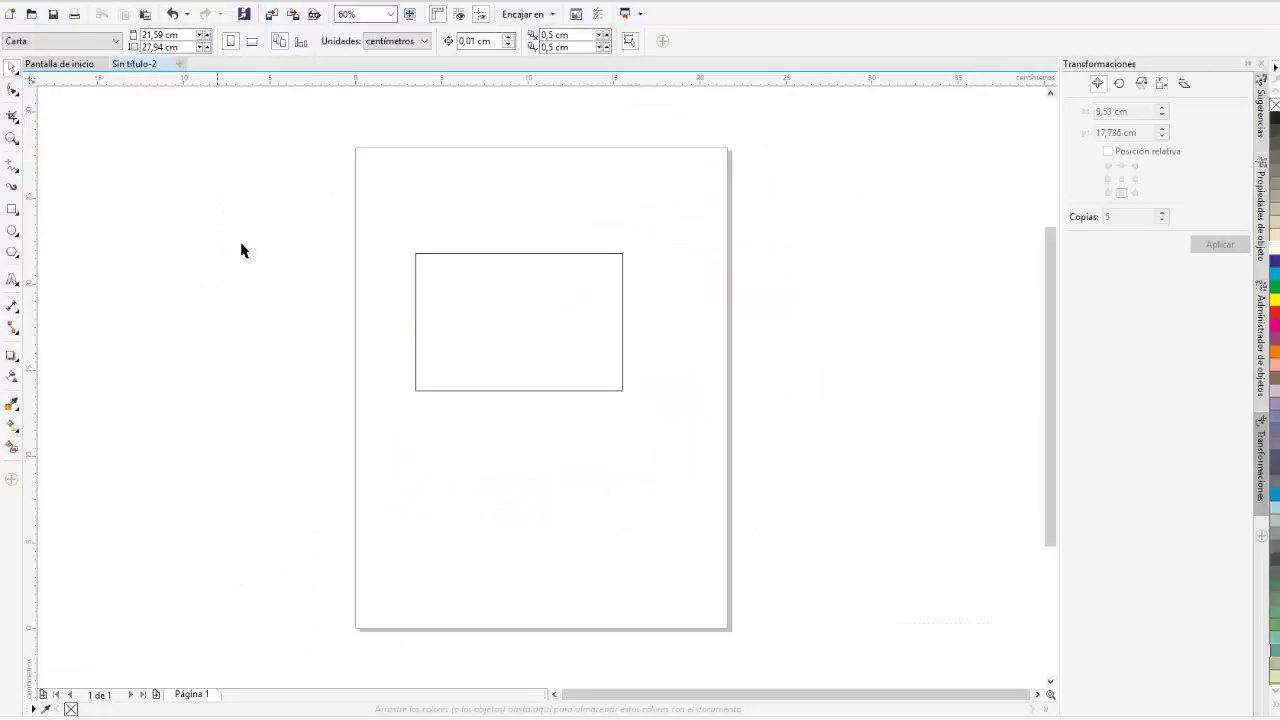
In CorelDRAW, export the selected rectangle to the desktop as a DXF - AutoCAD file named 3333, with the export units set to centimetres.
{"action": "left_click", "coordinate": [520, 253]}
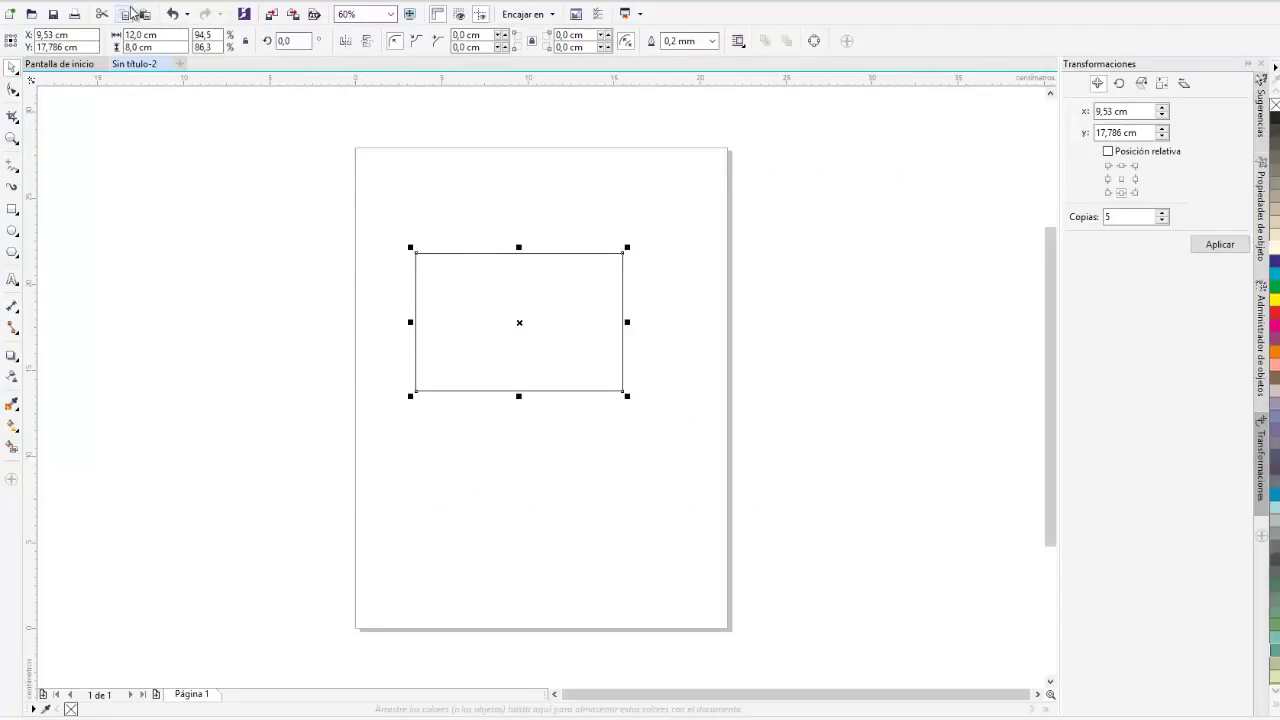
{"action": "left_click", "coordinate": [30, 2]}
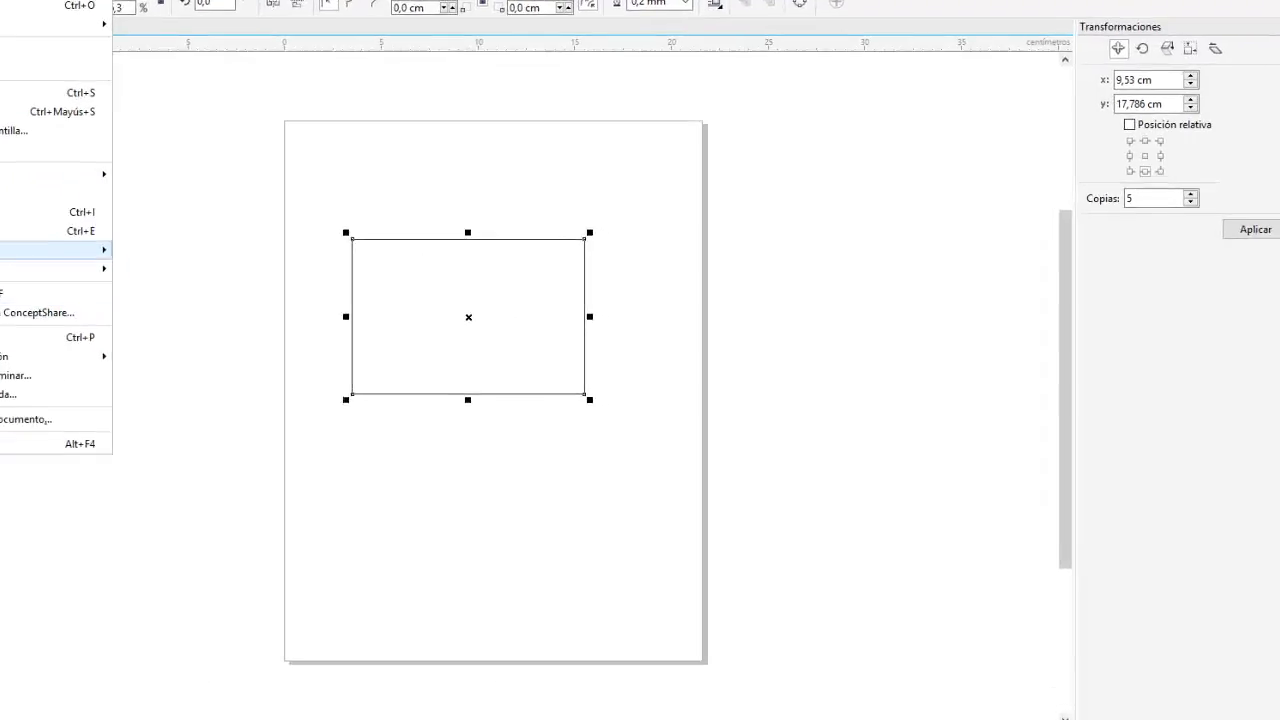
{"action": "left_click", "coordinate": [50, 230]}
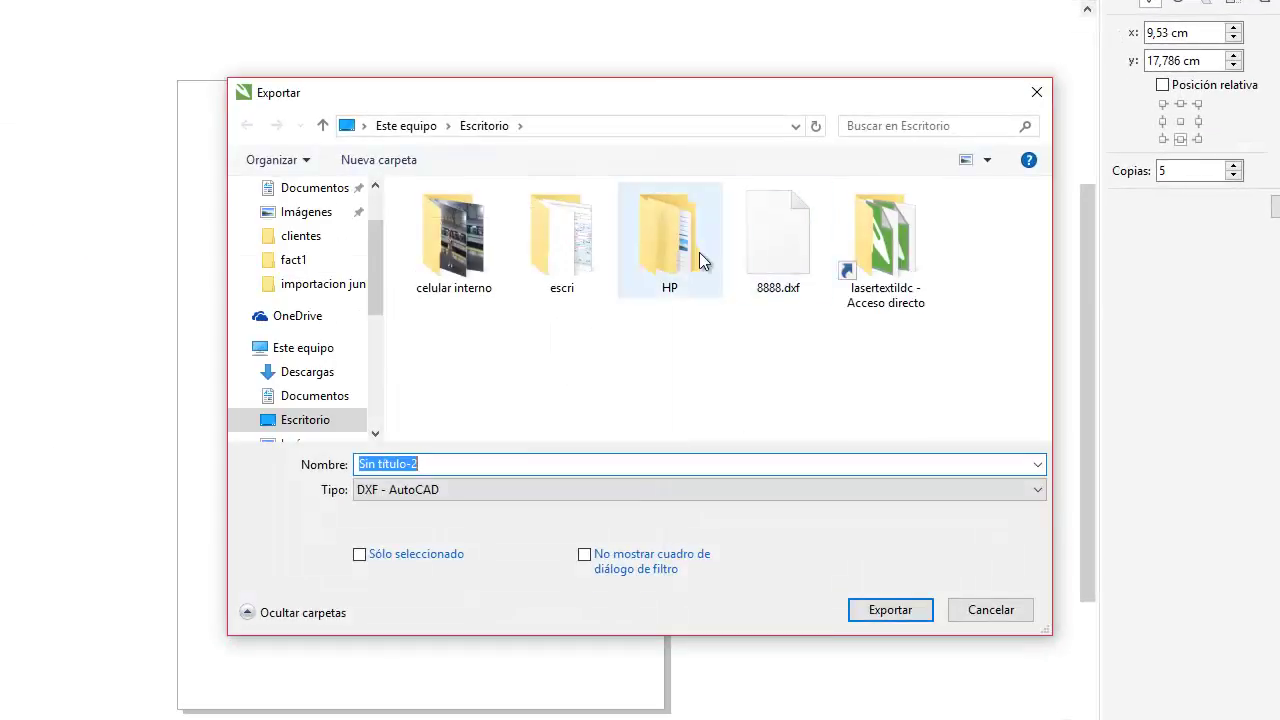
{"action": "type", "text": "88"}
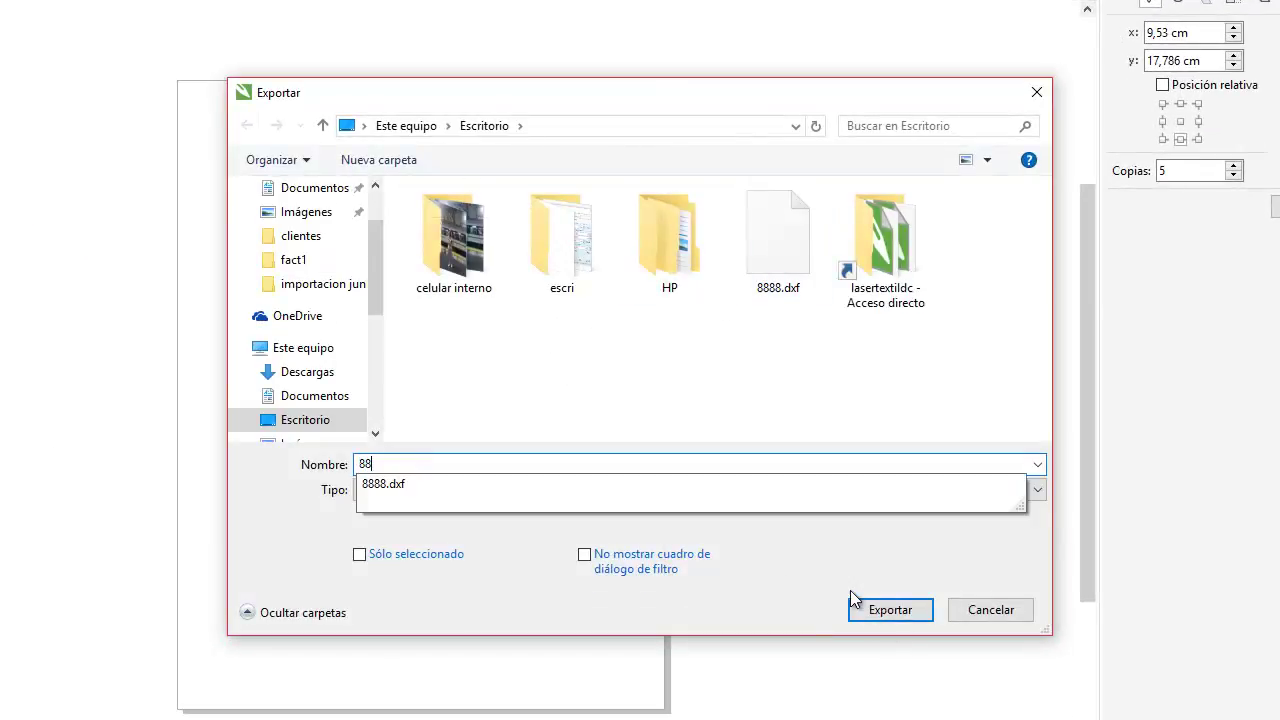
{"action": "key", "text": "BackSpace"}
{"action": "key", "text": "BackSpace"}
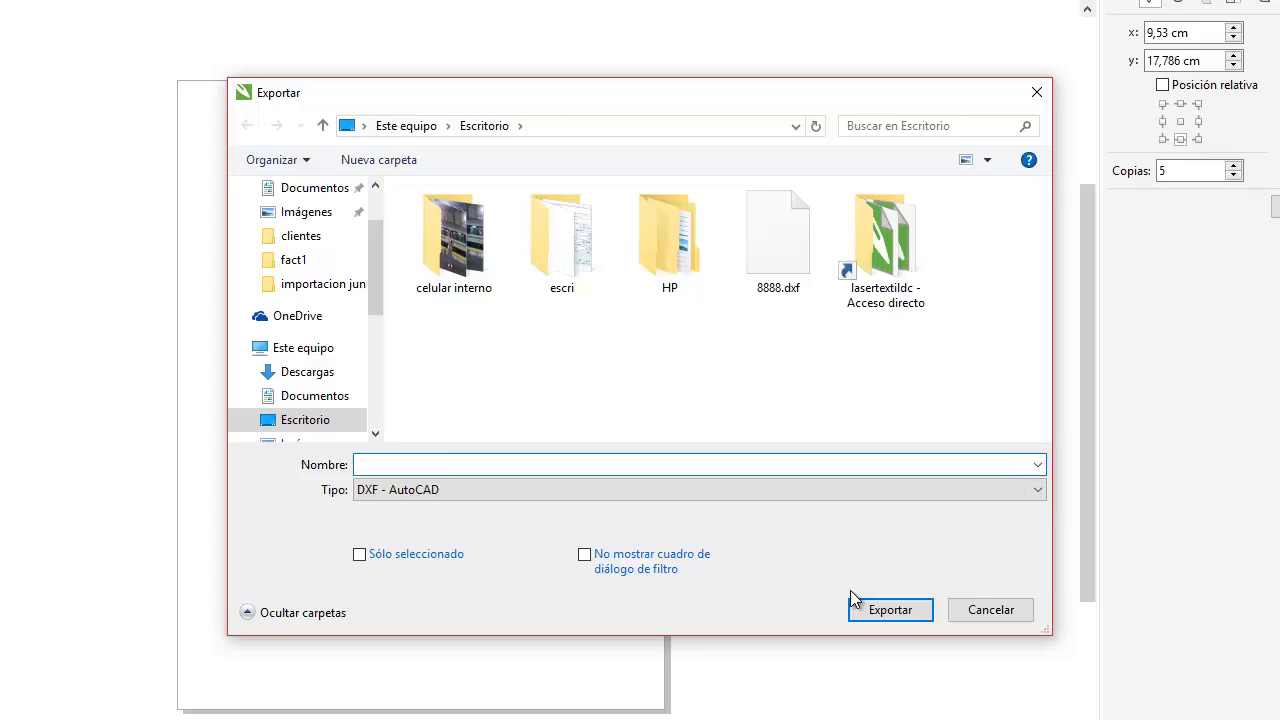
{"action": "key", "text": "Return"}
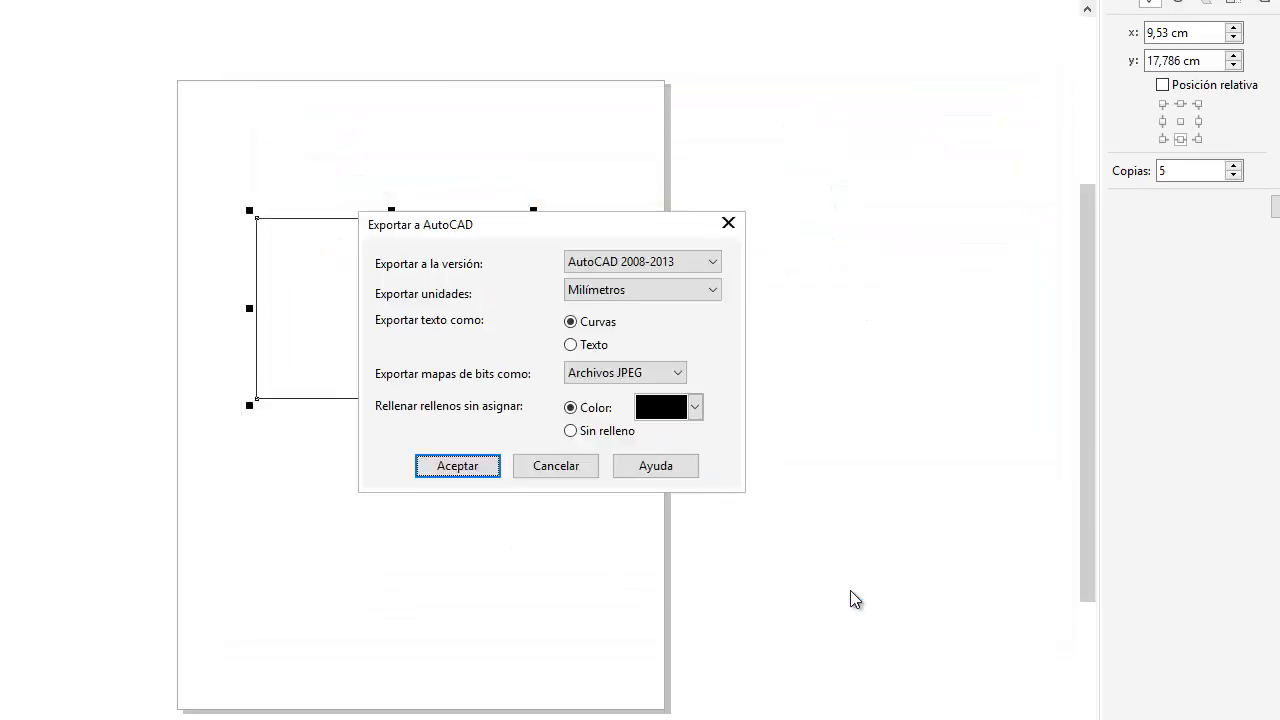
{"action": "left_click", "coordinate": [585, 293]}
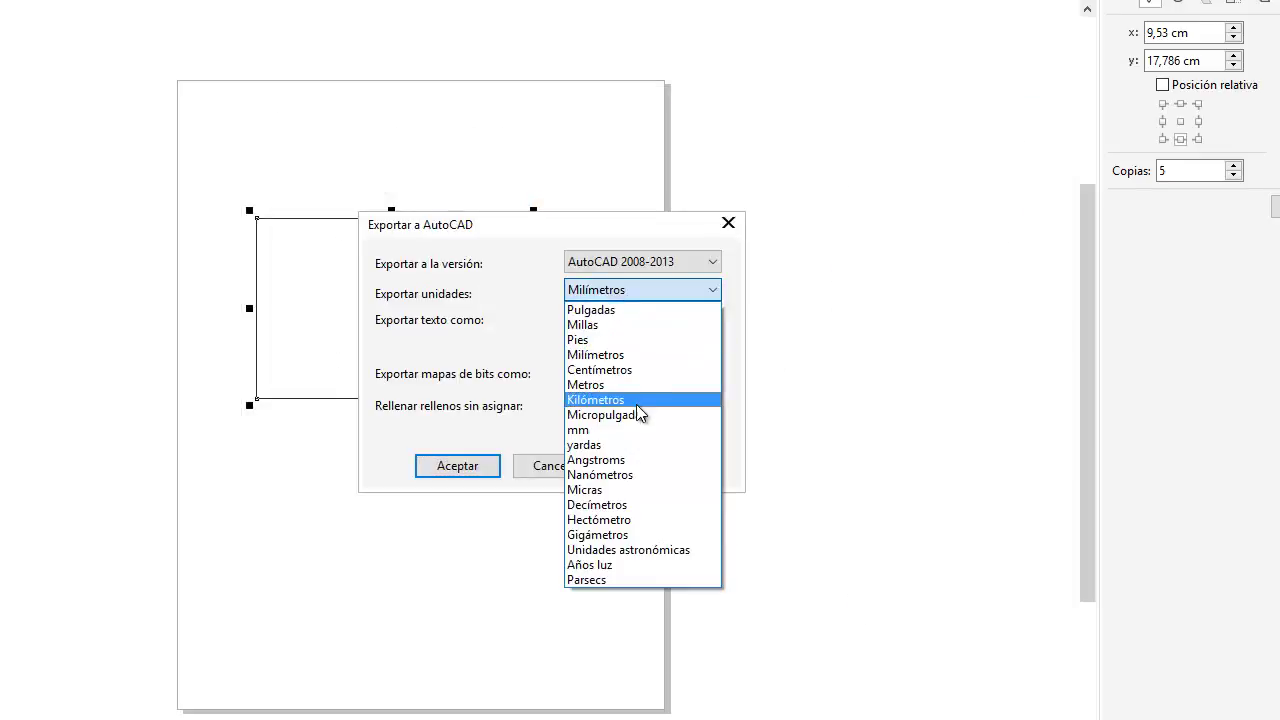
{"action": "left_click", "coordinate": [599, 369]}
{"action": "left_click", "coordinate": [457, 466]}
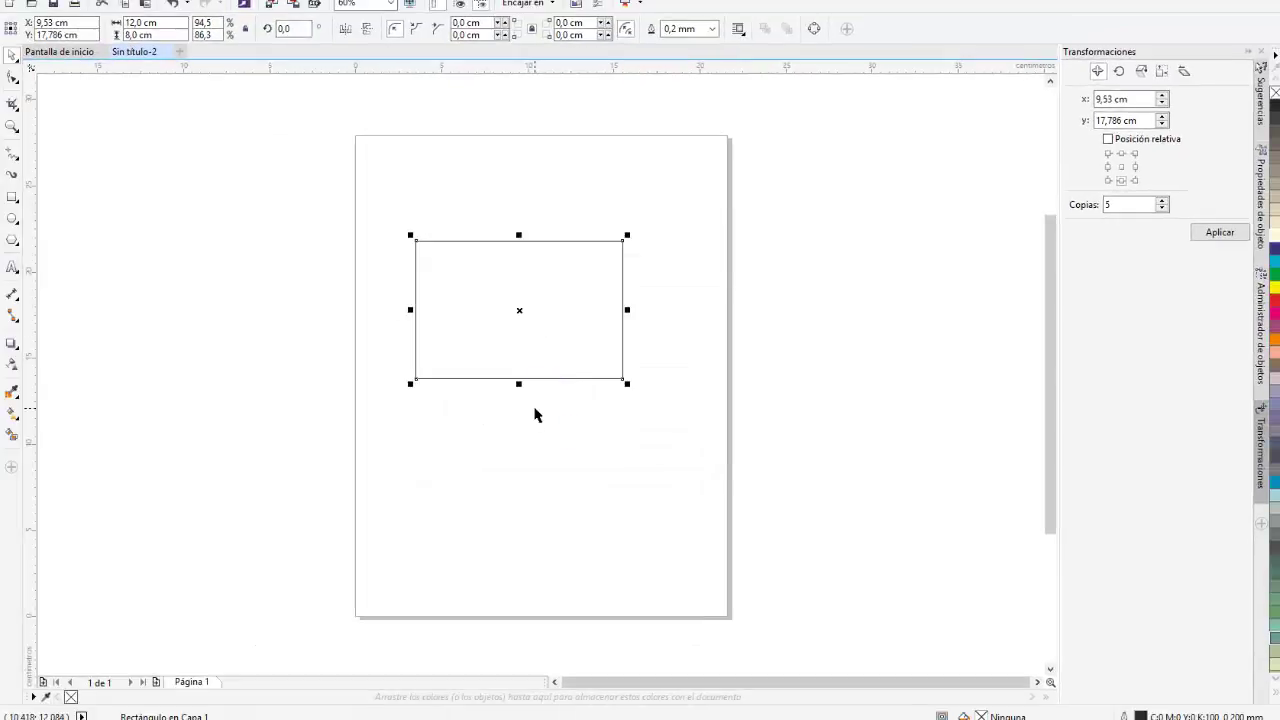
Switch back to the laser software, delete the existing rectangle and import 3333.dxf from the desktop.
{"action": "left_click", "coordinate": [516, 440]}
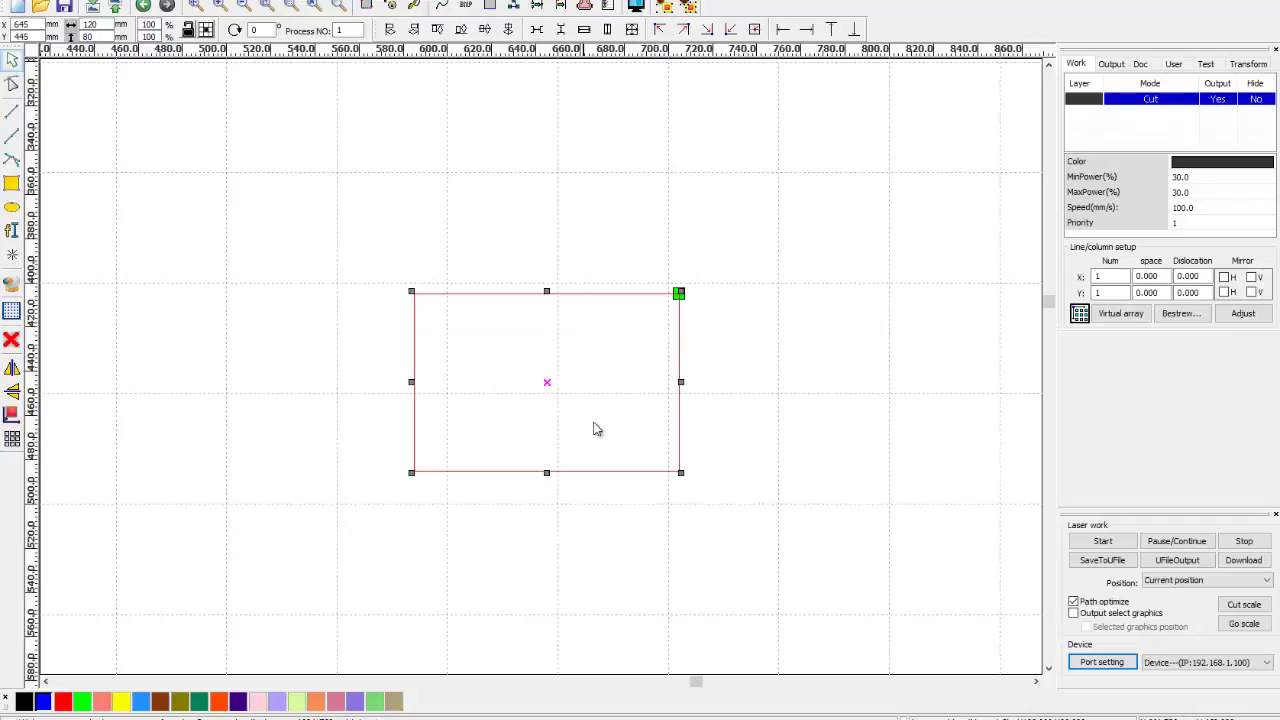
{"action": "key", "text": "Delete"}
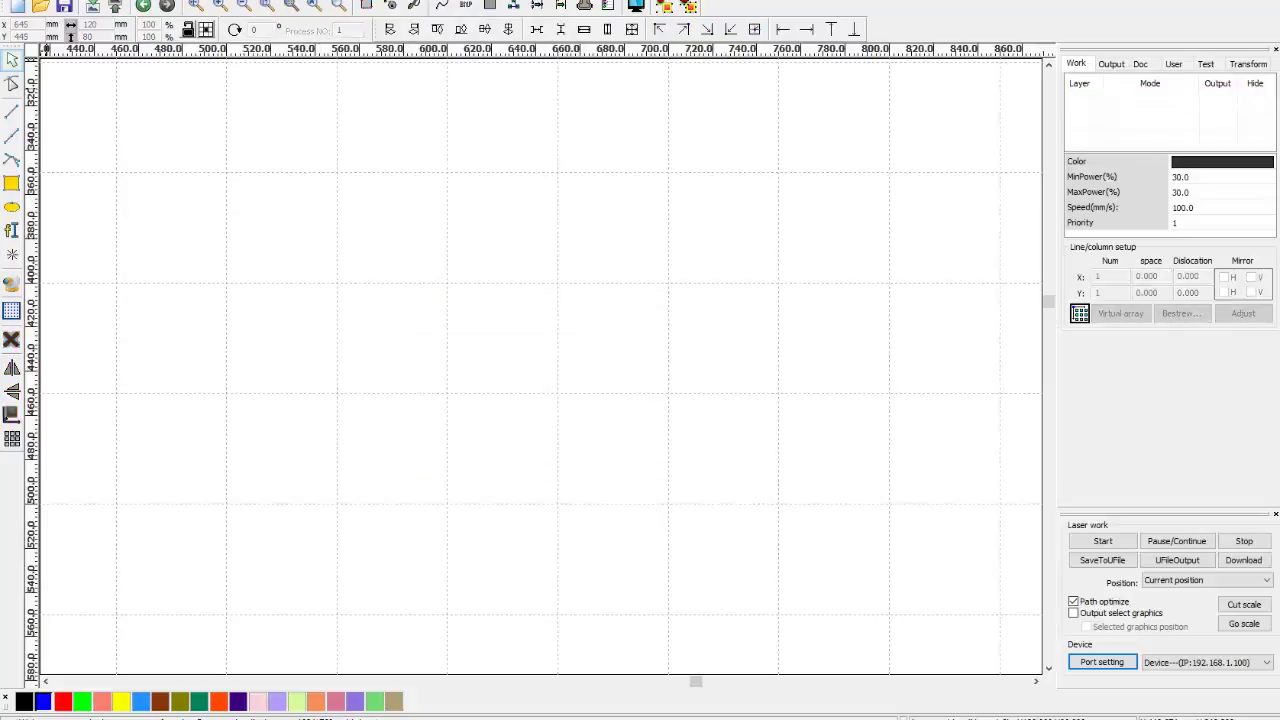
{"action": "left_click", "coordinate": [15, 1]}
{"action": "left_click", "coordinate": [50, 73]}
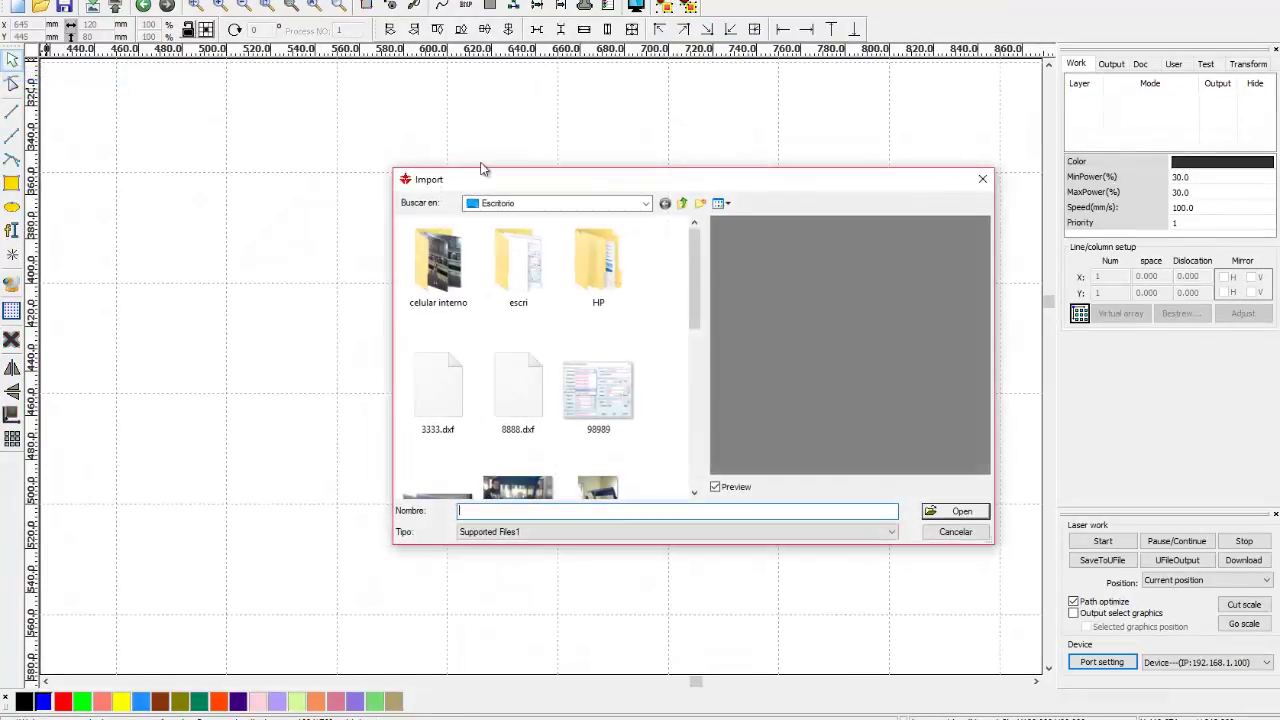
{"action": "left_click", "coordinate": [438, 390]}
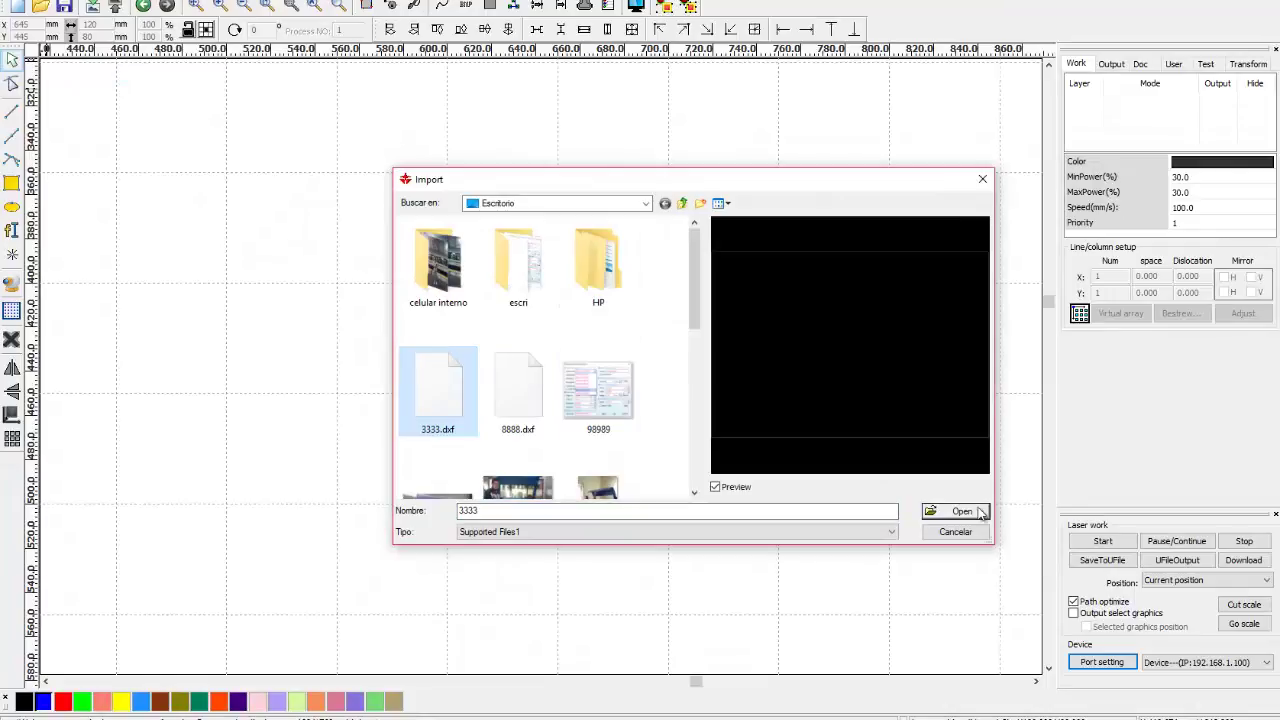
{"action": "left_click", "coordinate": [958, 511]}
{"action": "scroll", "coordinate": [760, 343], "scroll_direction": "down", "scroll_amount": 2}
{"action": "left_click", "coordinate": [974, 377]}
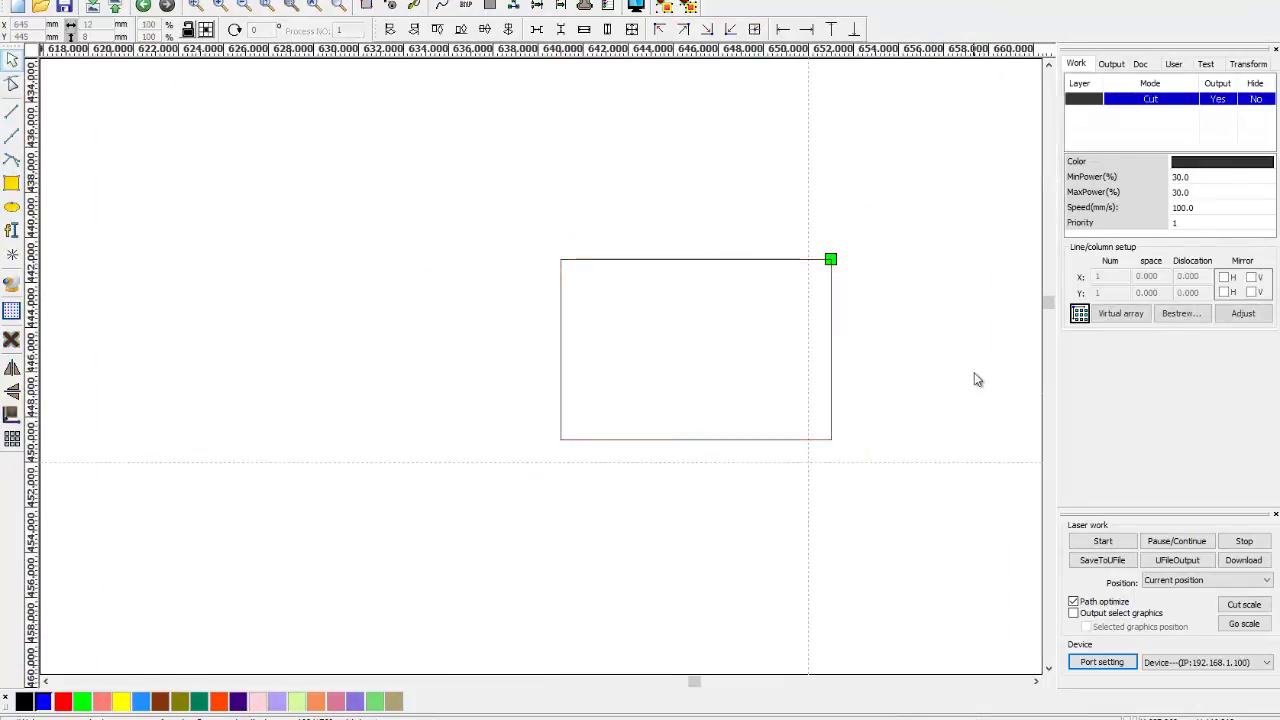
Select the imported small rectangle to check its size, and delete it from the work area.
{"action": "scroll", "coordinate": [908, 356], "scroll_direction": "down", "scroll_amount": 2}
{"action": "scroll", "coordinate": [908, 356], "scroll_direction": "down", "scroll_amount": 2}
{"action": "left_click_drag", "start_coordinate": [952, 457], "coordinate": [952, 457]}
{"action": "left_click", "coordinate": [818, 370]}
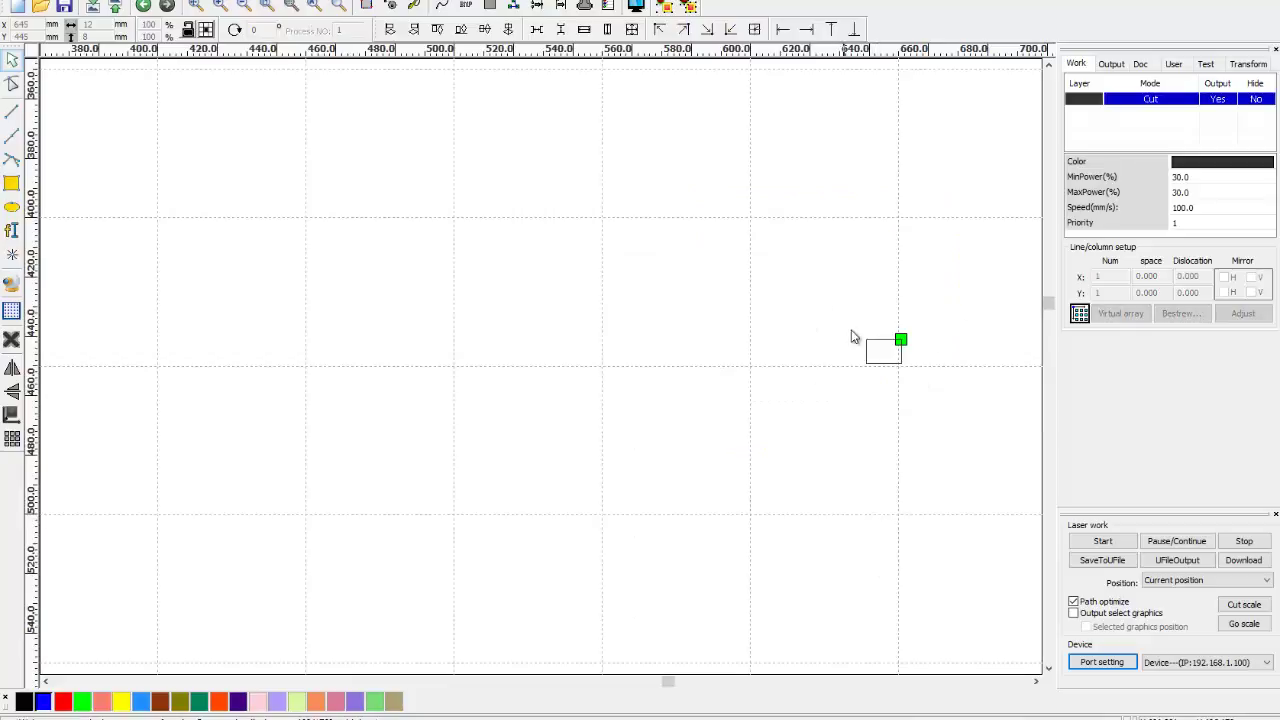
{"action": "left_click_drag", "start_coordinate": [852, 337], "coordinate": [994, 489]}
{"action": "left_click", "coordinate": [967, 418]}
{"action": "left_click_drag", "start_coordinate": [964, 425], "coordinate": [964, 426]}
{"action": "key", "text": "Delete"}
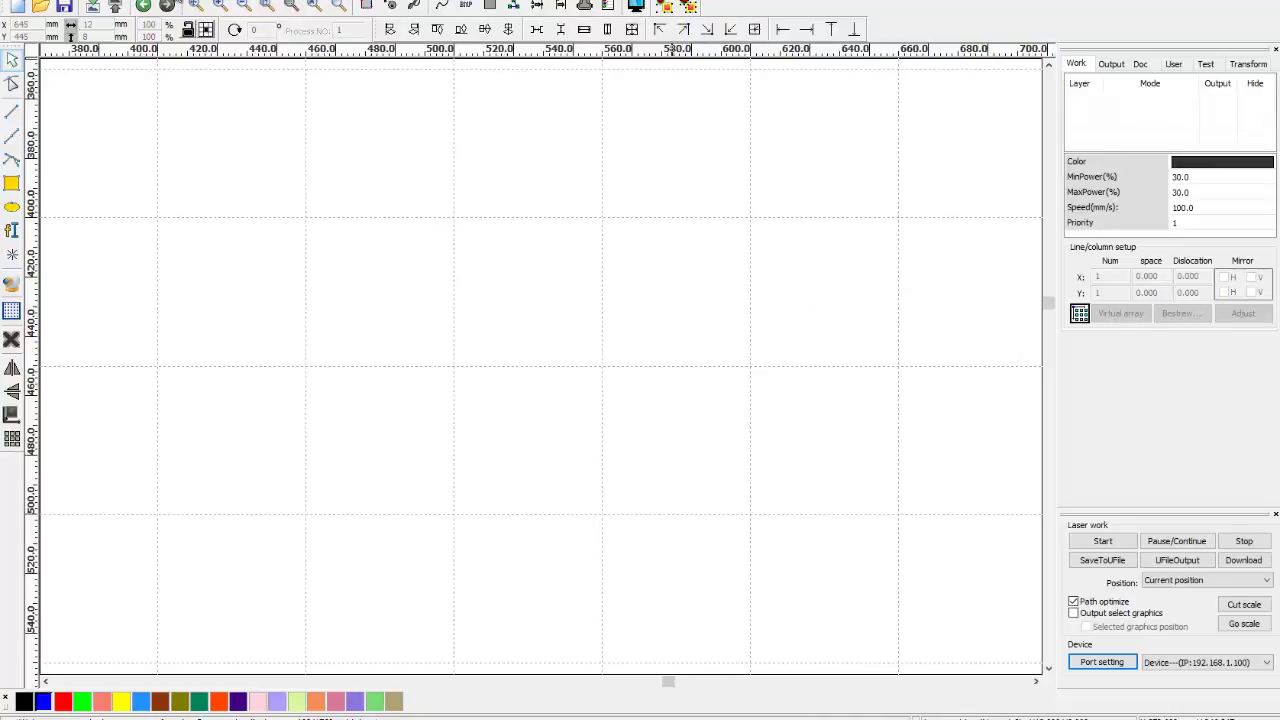
Set the DXF unit for imports to CM in the file parameters.
{"action": "left_click", "coordinate": [160, 16]}
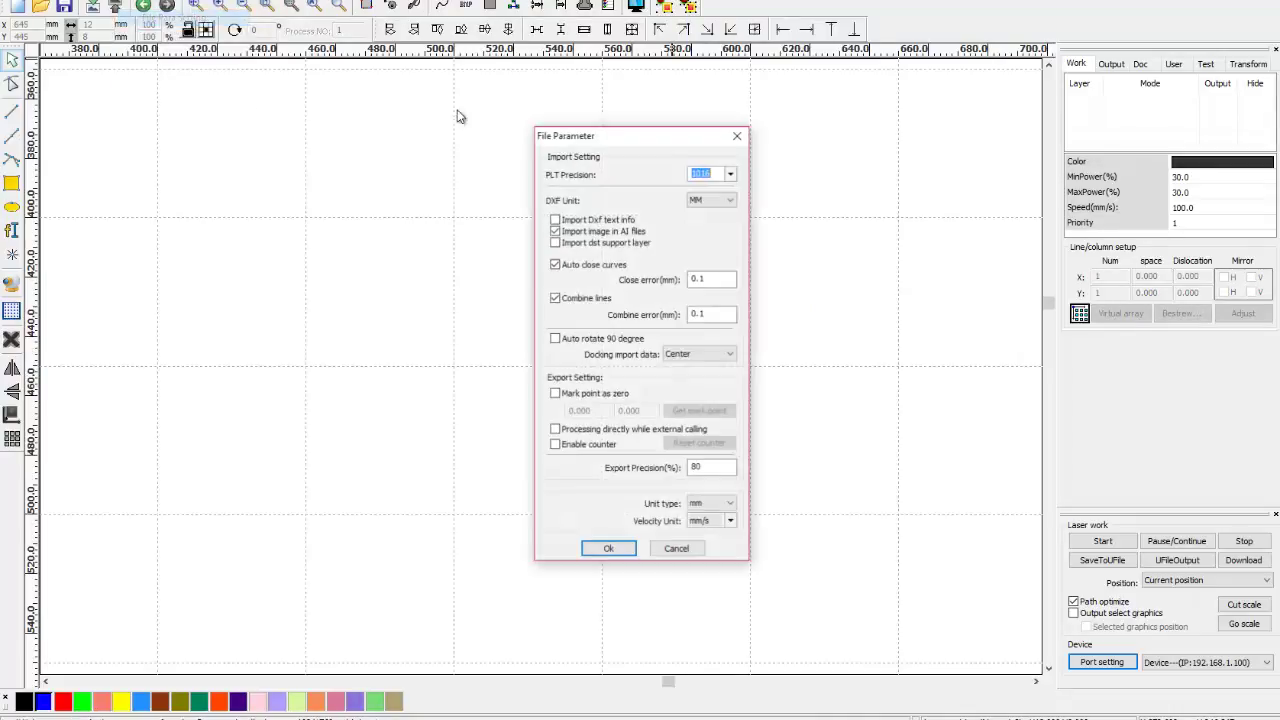
{"action": "left_click", "coordinate": [700, 200]}
{"action": "left_click", "coordinate": [705, 215]}
{"action": "left_click", "coordinate": [630, 550]}
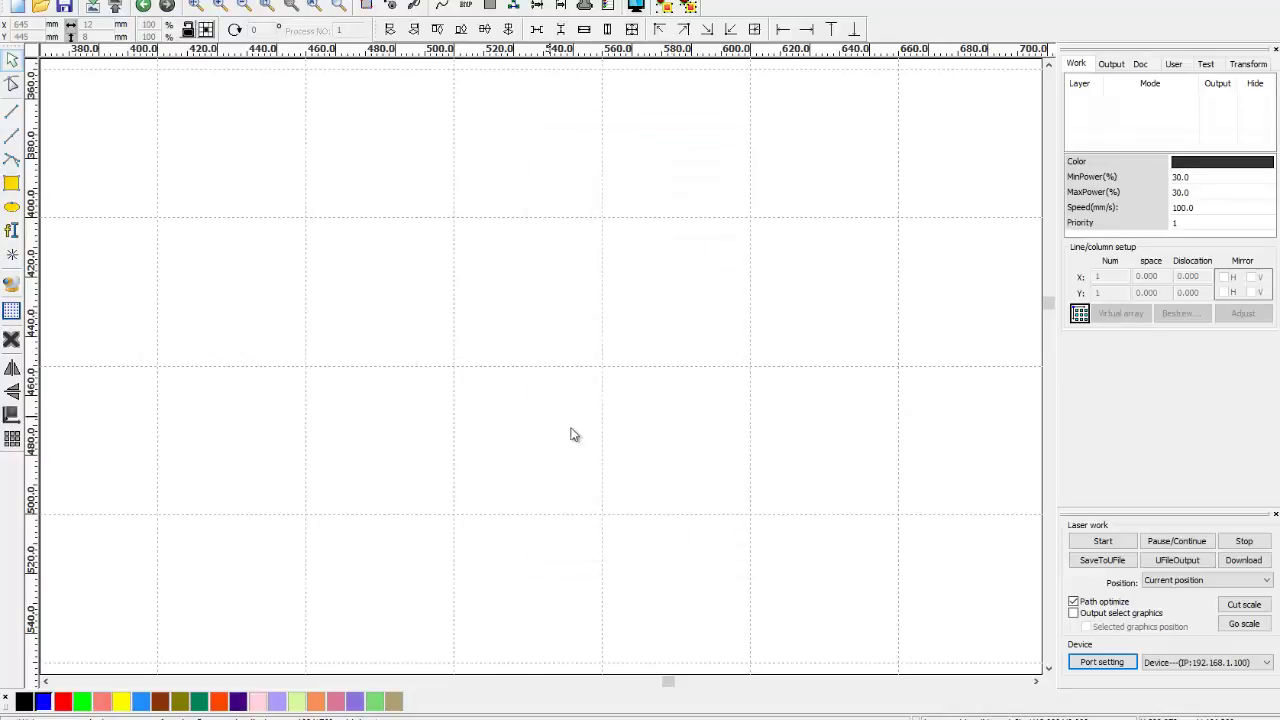
Import 3333.dxf from the desktop again using the changed DXF unit.
{"action": "key", "text": "alt+f"}
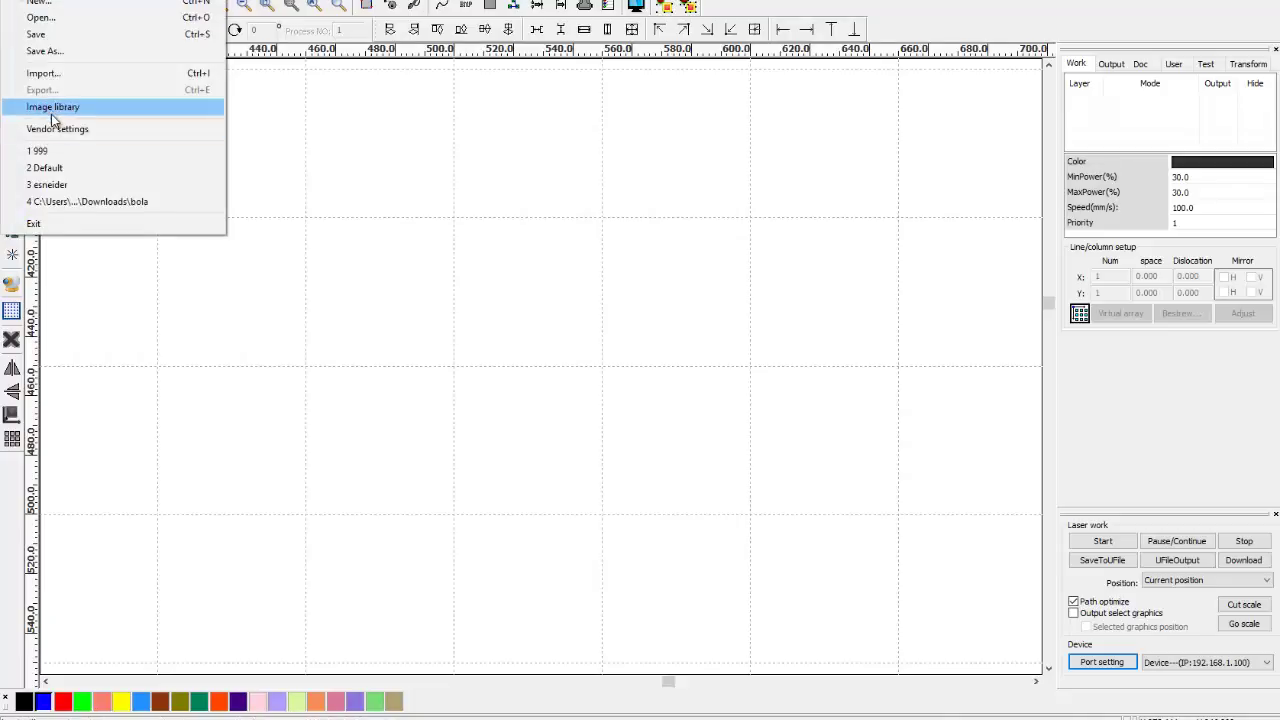
{"action": "left_click", "coordinate": [50, 75]}
{"action": "left_click", "coordinate": [437, 392]}
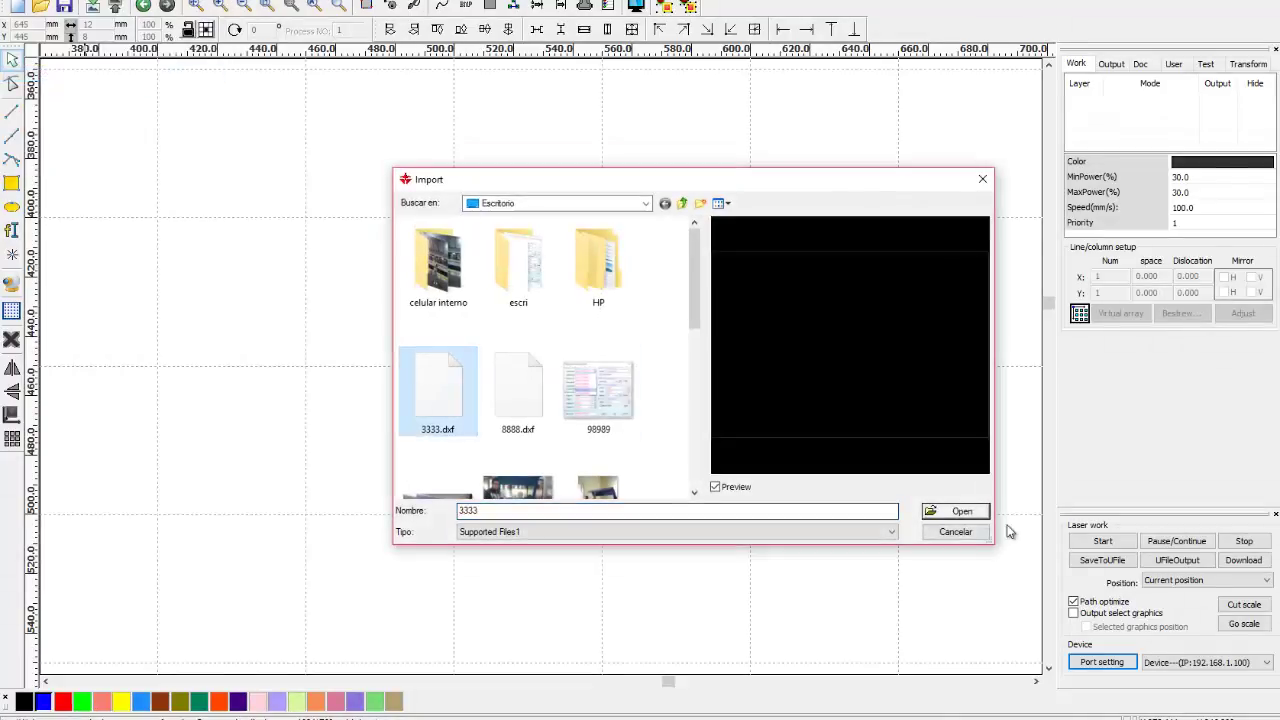
{"action": "double_click", "coordinate": [437, 392]}
{"action": "scroll", "coordinate": [808, 311], "scroll_direction": "down", "scroll_amount": 5}
{"action": "left_click", "coordinate": [900, 346]}
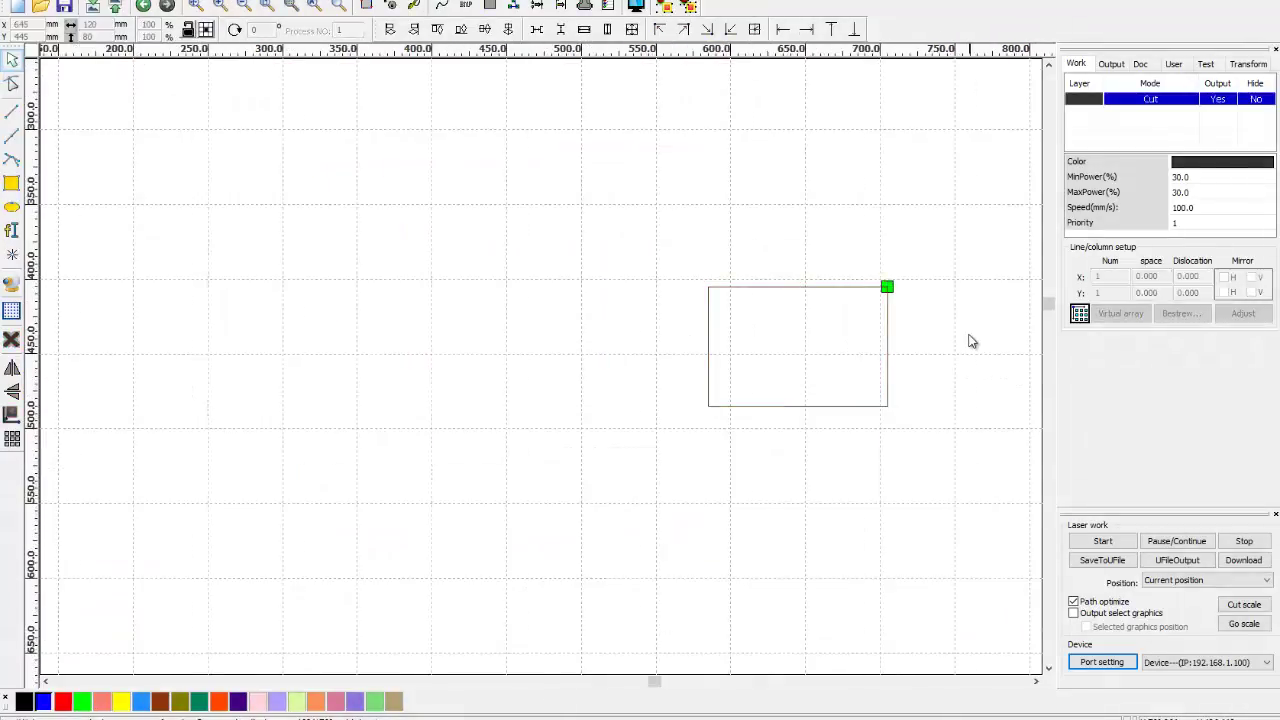
Select the newly imported rectangle and check its dimensions.
{"action": "left_click_drag", "start_coordinate": [661, 213], "coordinate": [933, 596]}
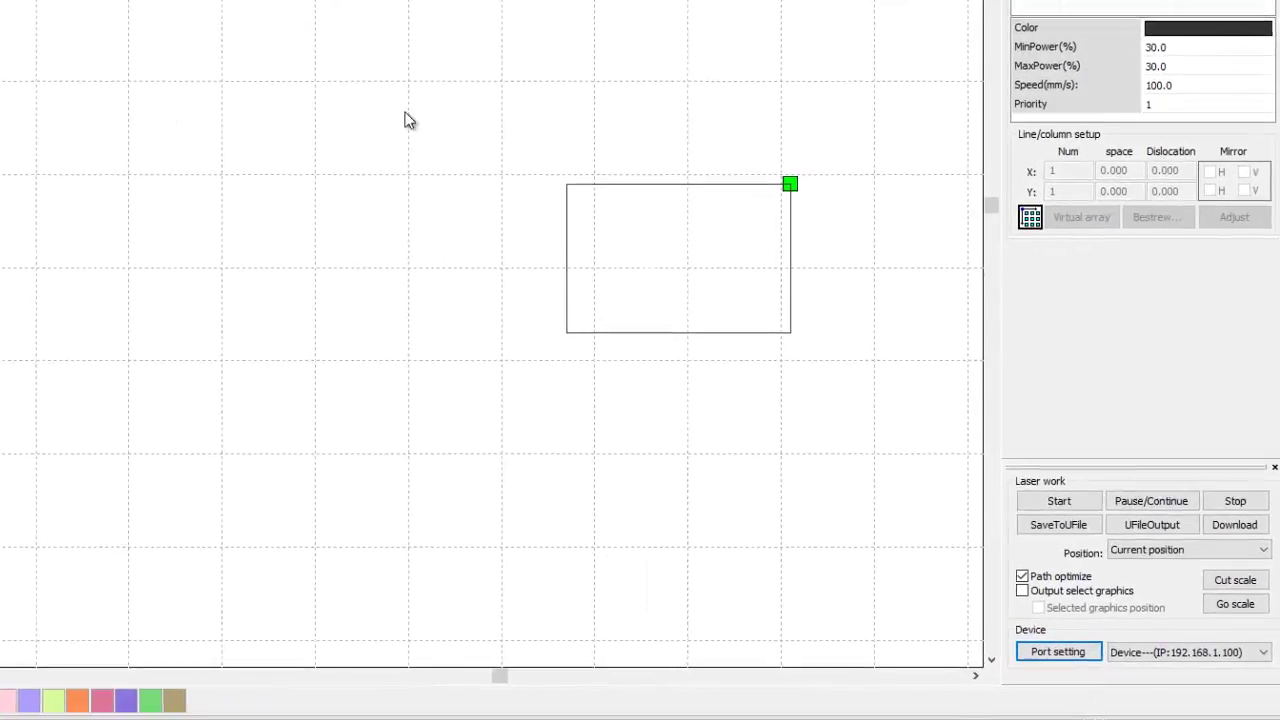
{"action": "left_click", "coordinate": [218, 426]}
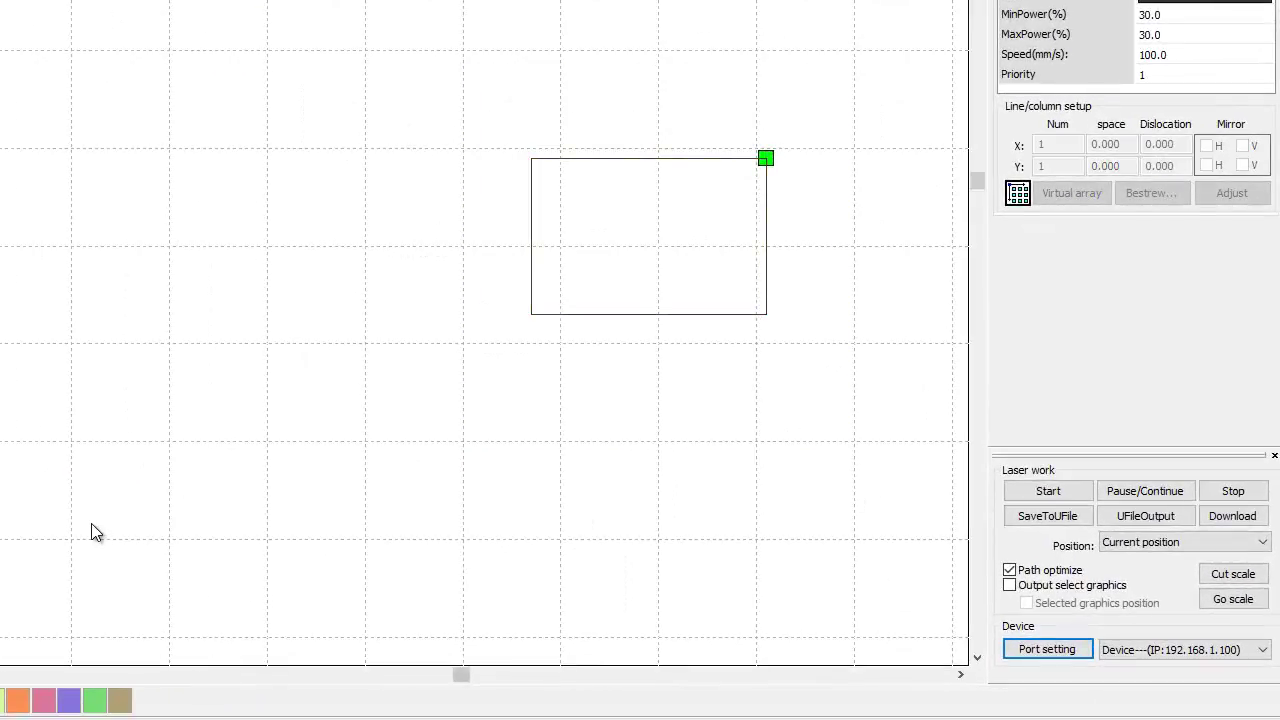
{"action": "left_click_drag", "start_coordinate": [410, 80], "coordinate": [850, 442]}
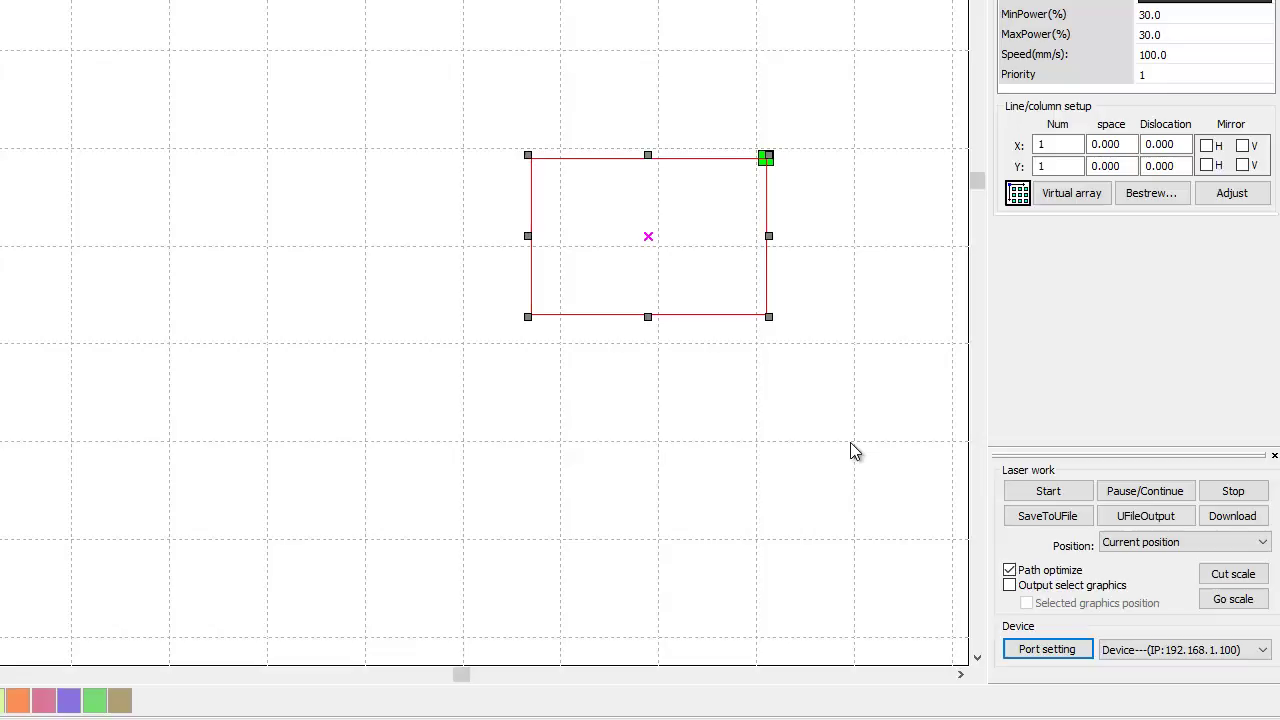
Switch to CorelDRAW, clear the rectangle from its page, and briefly view the files on the desktop.
{"action": "key", "text": "Delete"}
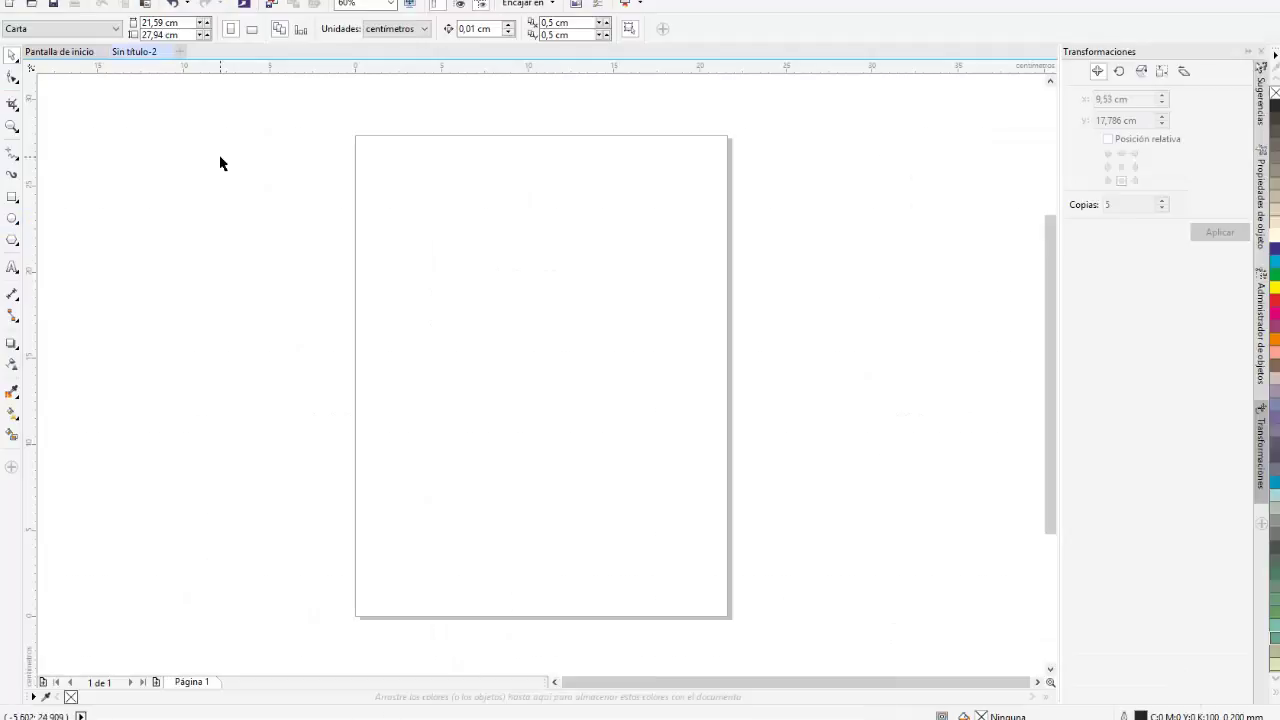
{"action": "left_click", "coordinate": [20, 0]}
{"action": "key", "text": "Escape"}
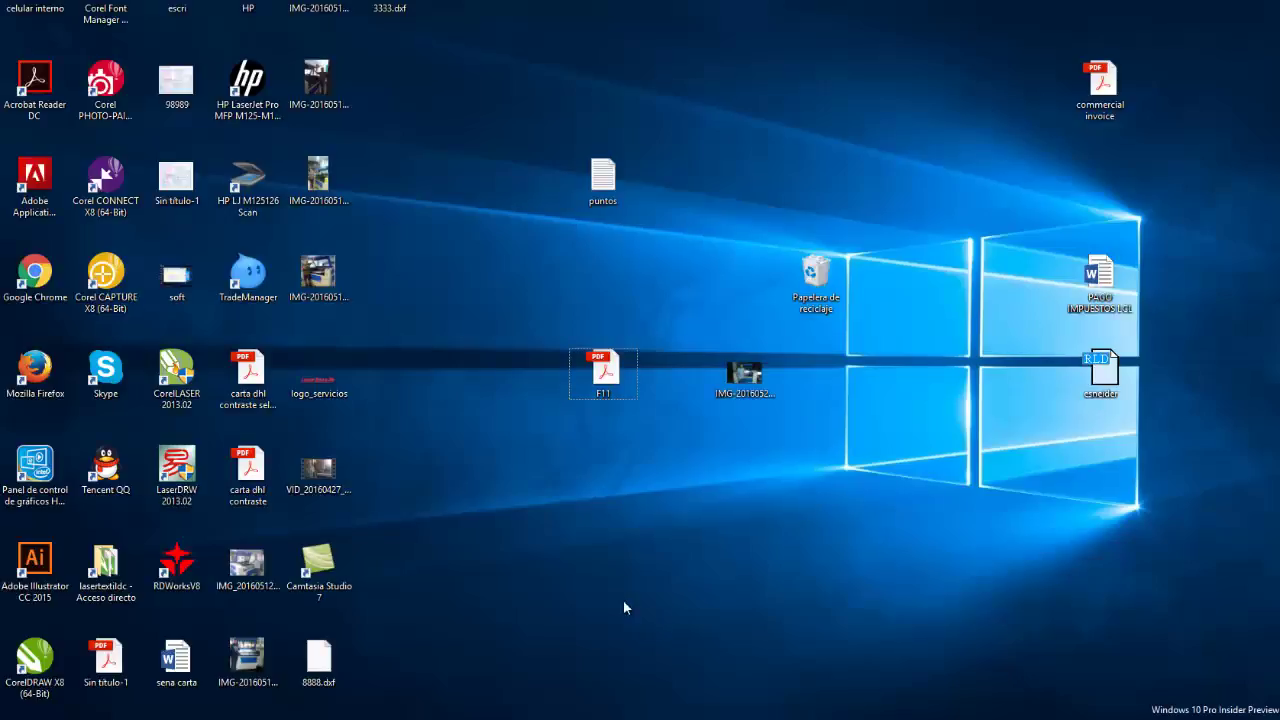
{"action": "left_click", "coordinate": [566, 592]}
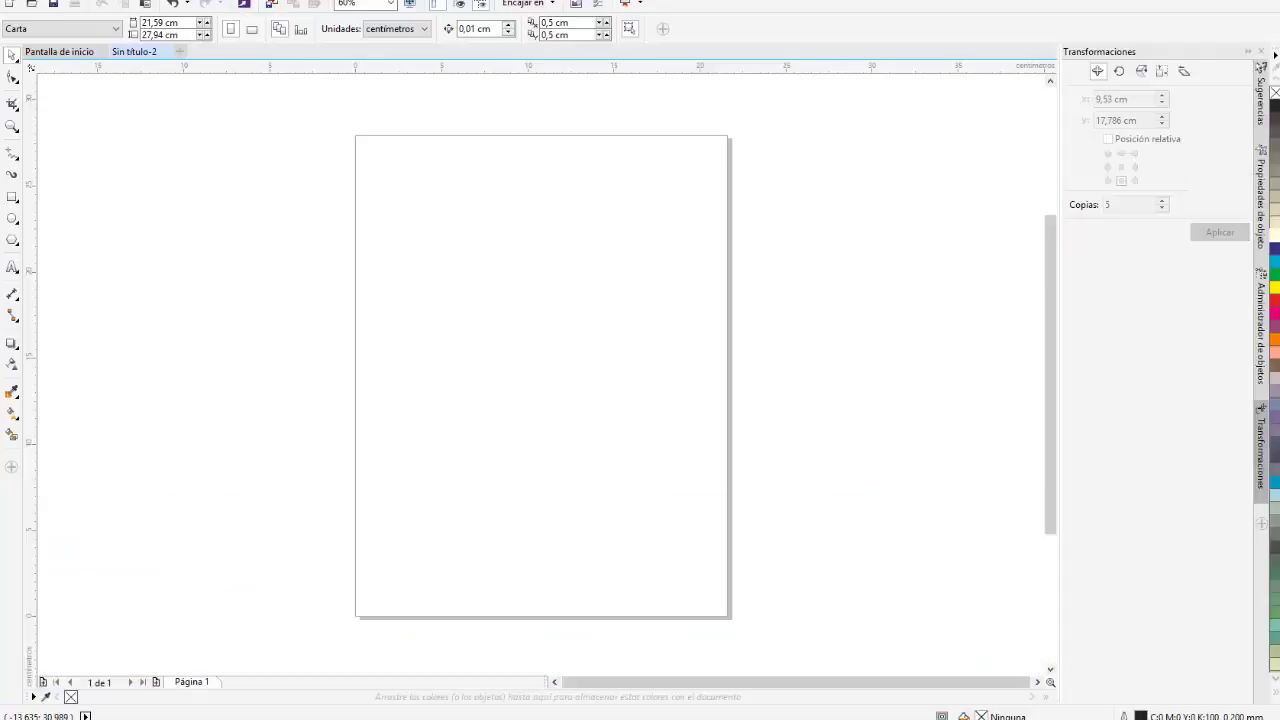
Import the F11 PDF from the desktop into CorelDRAW and place it near the page's upper-left corner.
{"action": "key", "text": "alt+a"}
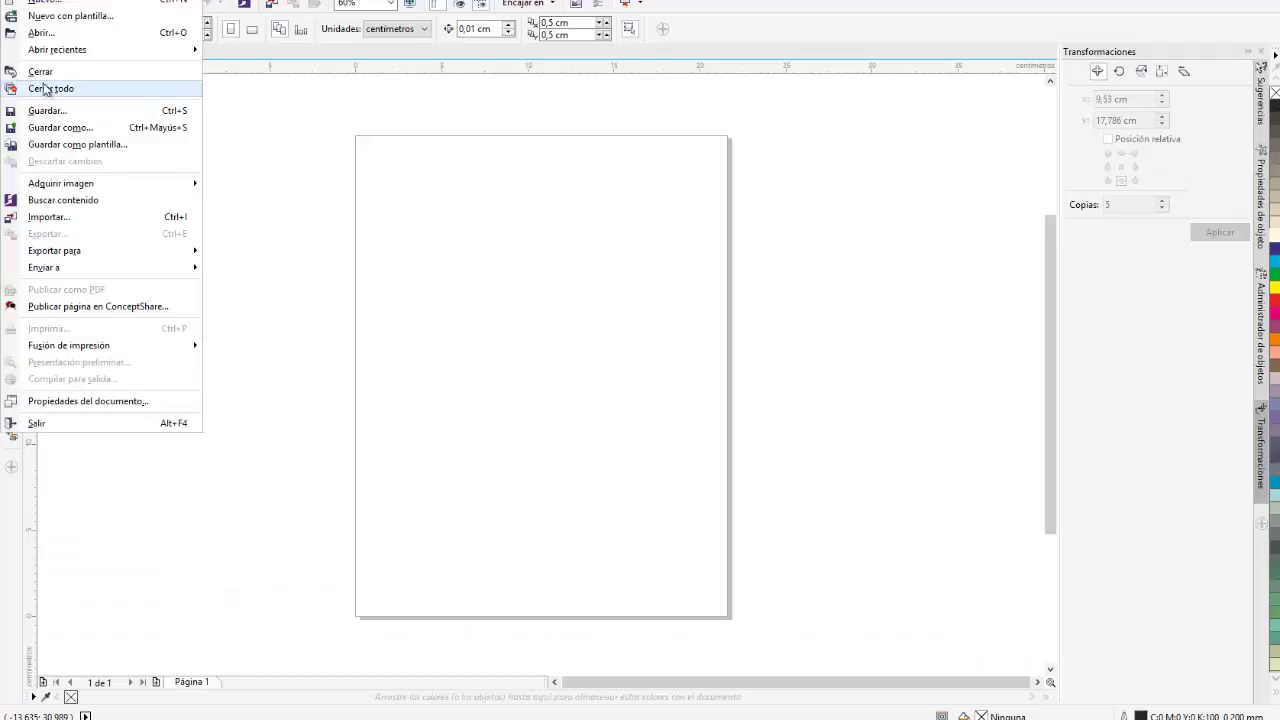
{"action": "left_click", "coordinate": [63, 218]}
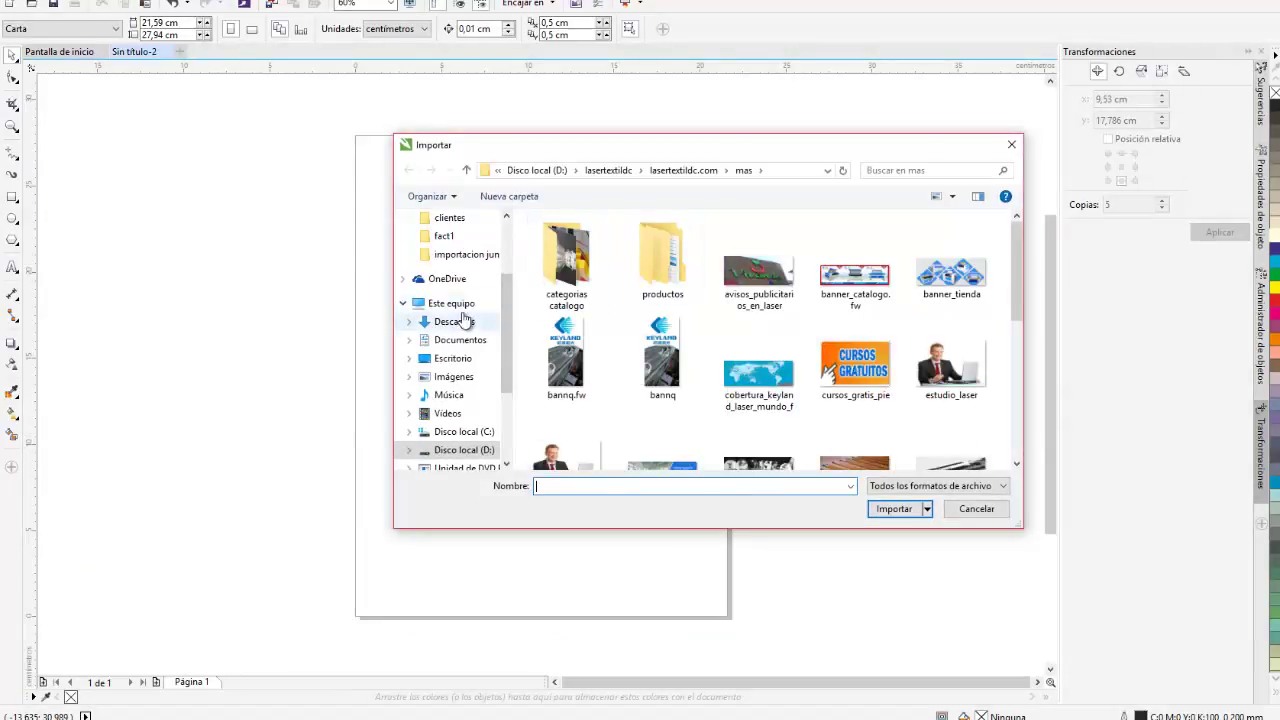
{"action": "left_click", "coordinate": [465, 358]}
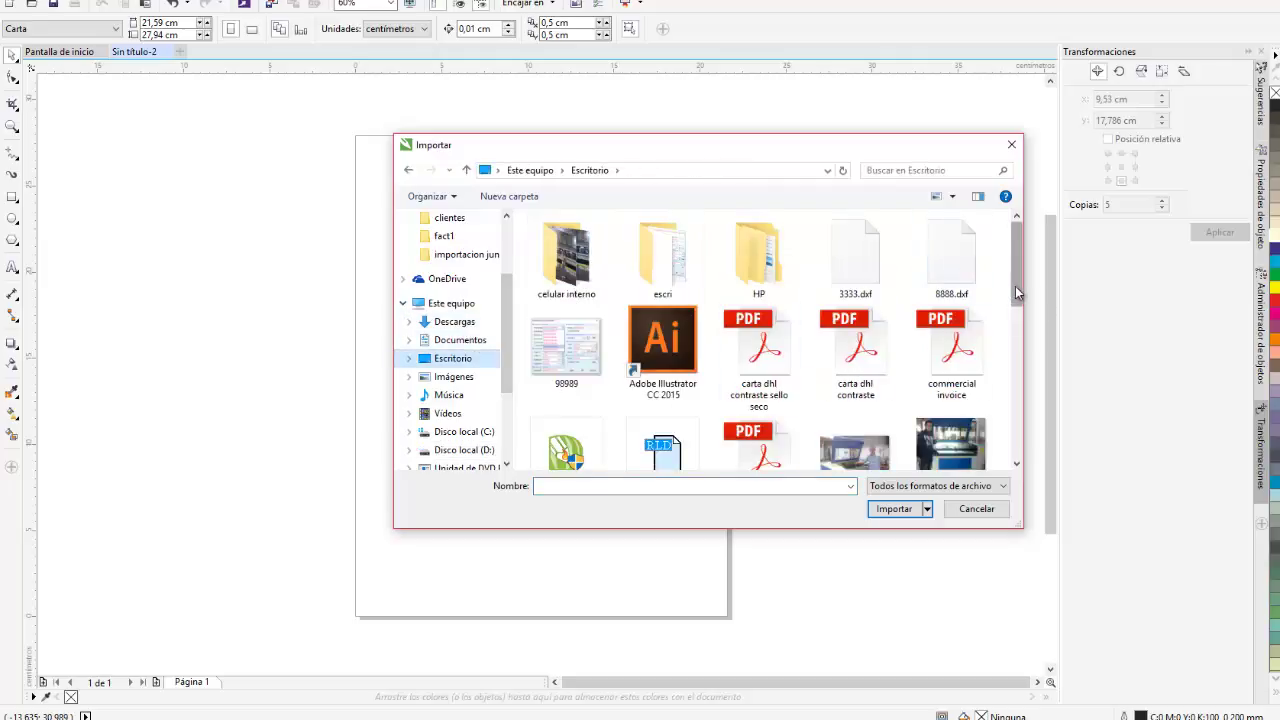
{"action": "left_click_drag", "start_coordinate": [1016, 292], "coordinate": [1016, 342]}
{"action": "left_click", "coordinate": [759, 318]}
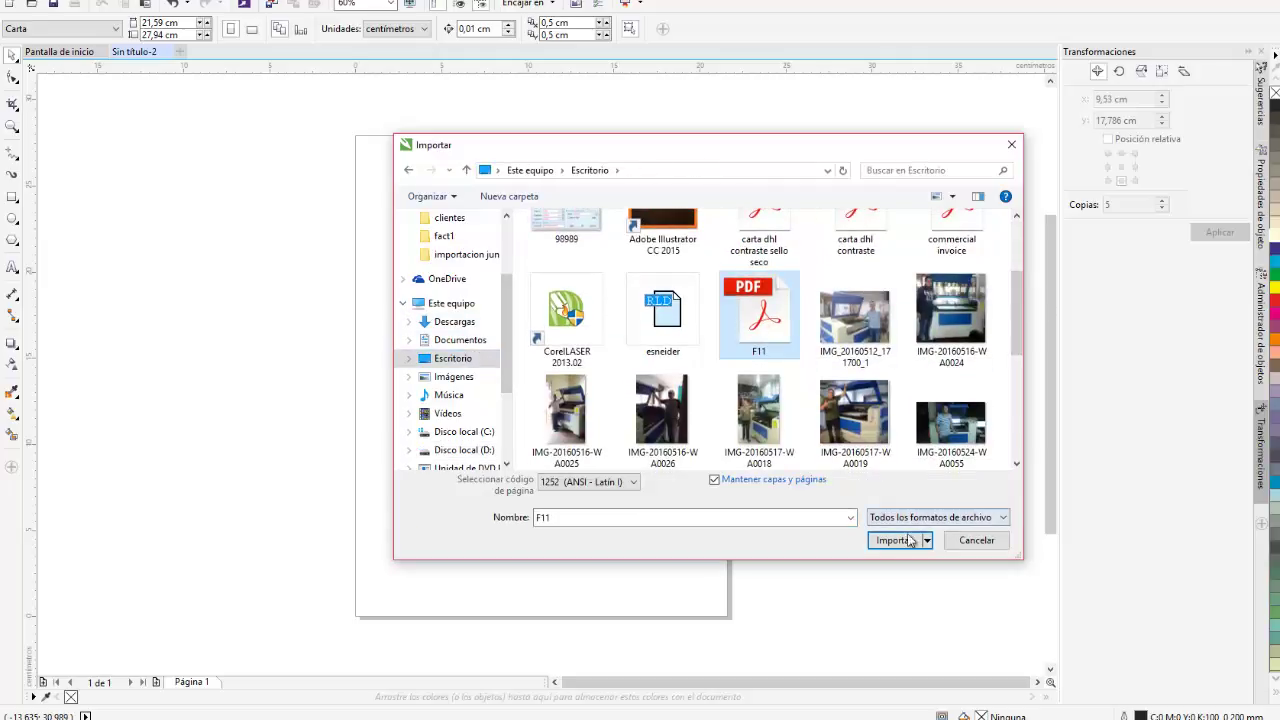
{"action": "left_click", "coordinate": [893, 540]}
{"action": "left_click", "coordinate": [686, 408]}
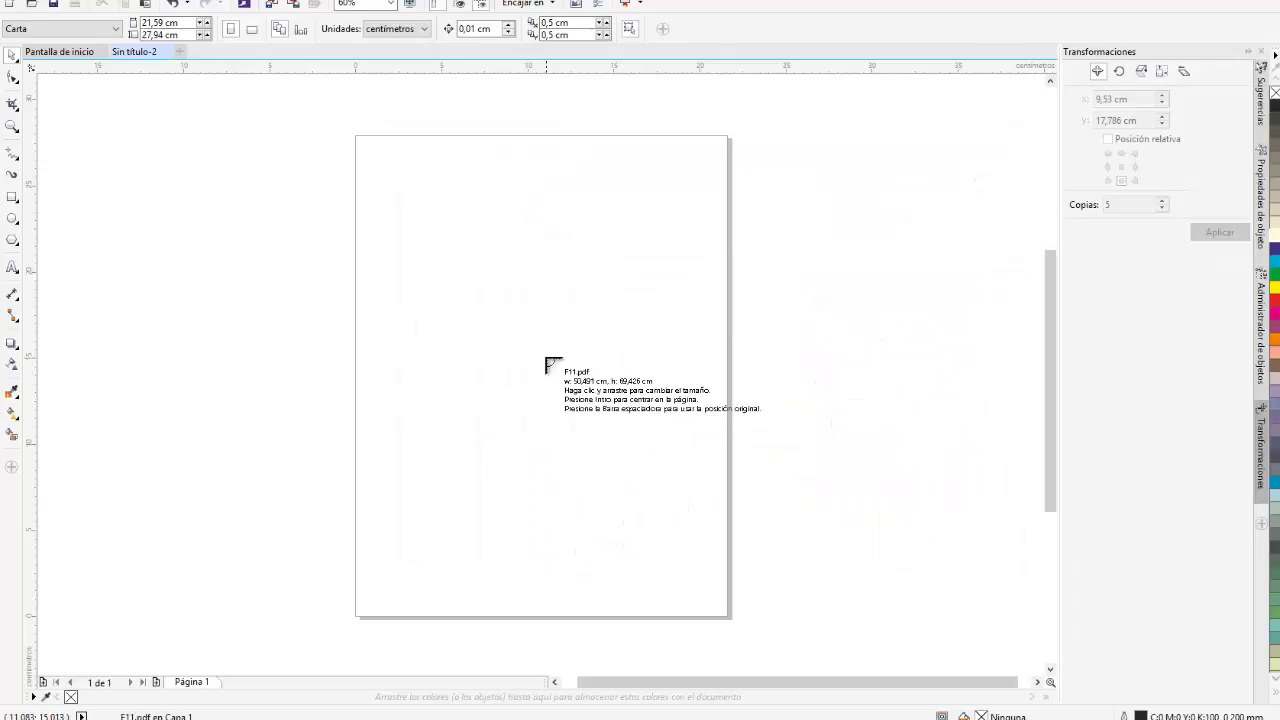
{"action": "left_click", "coordinate": [385, 202]}
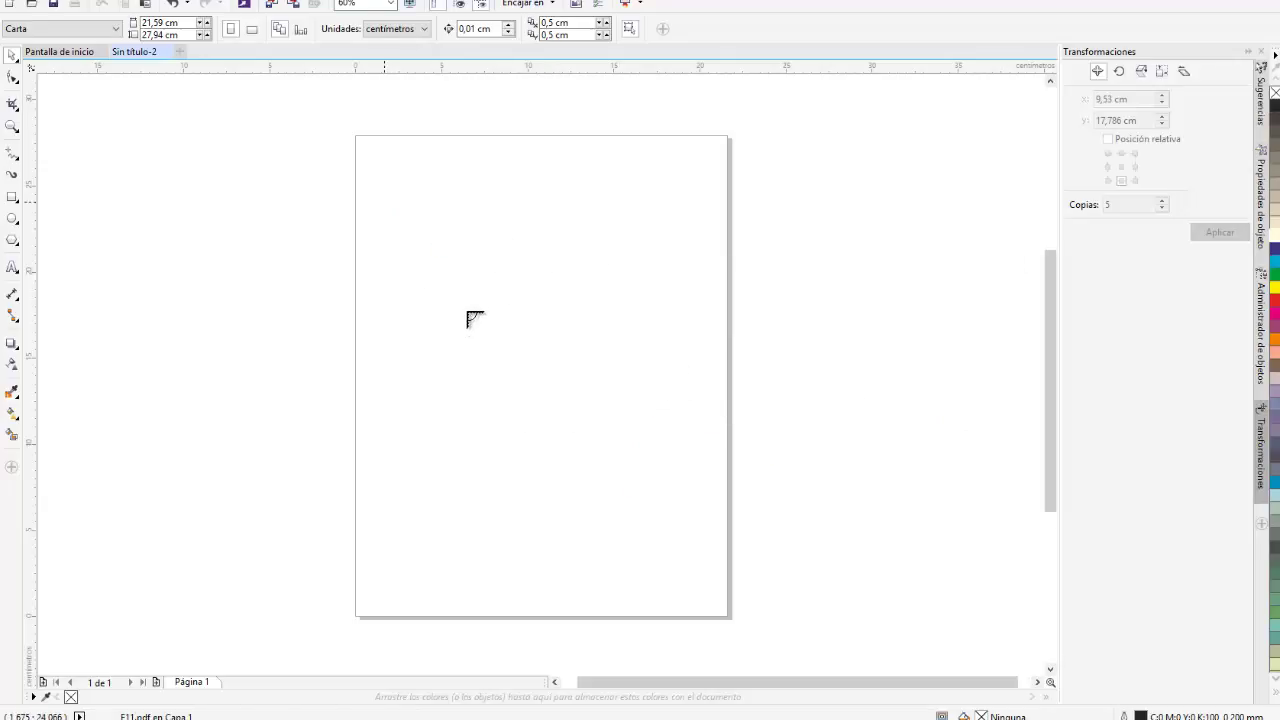
Place the F11 design on the page and export it as an AutoCAD 2008-2013 DXF in centimetres with text as curves.
{"action": "left_click", "coordinate": [367, 147]}
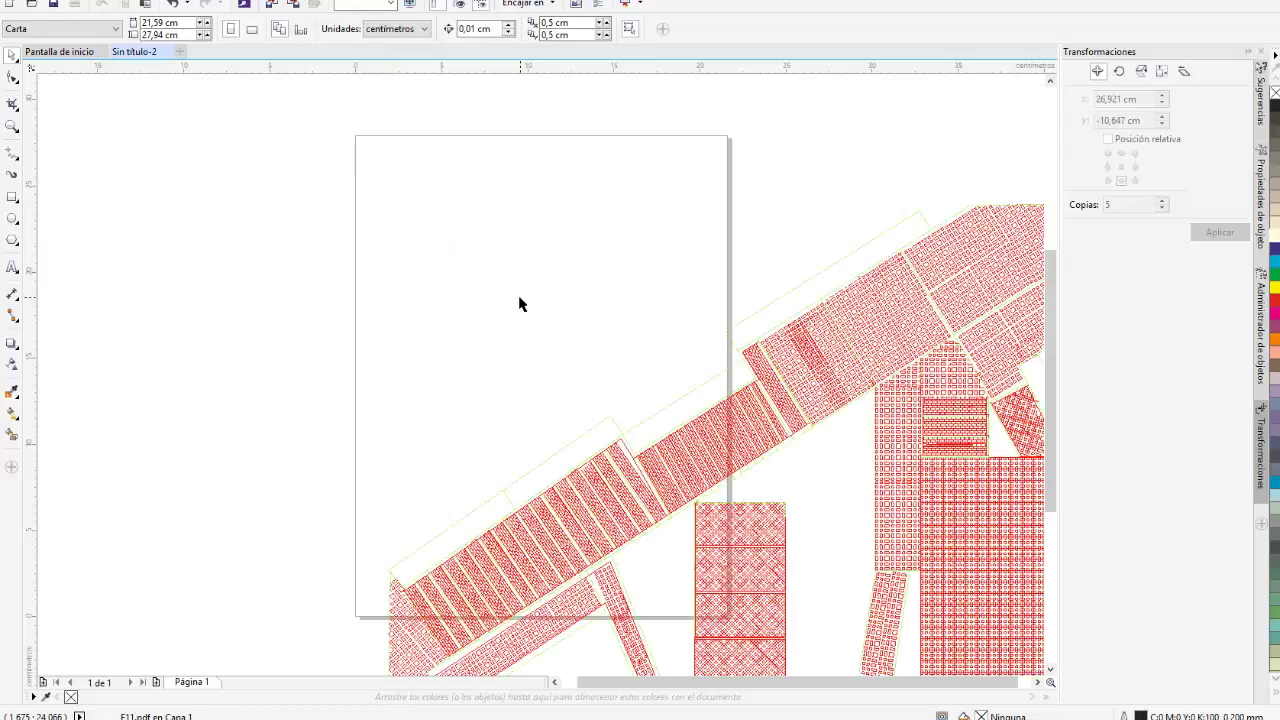
{"action": "scroll", "coordinate": [540, 312], "scroll_direction": "down", "scroll_amount": 5}
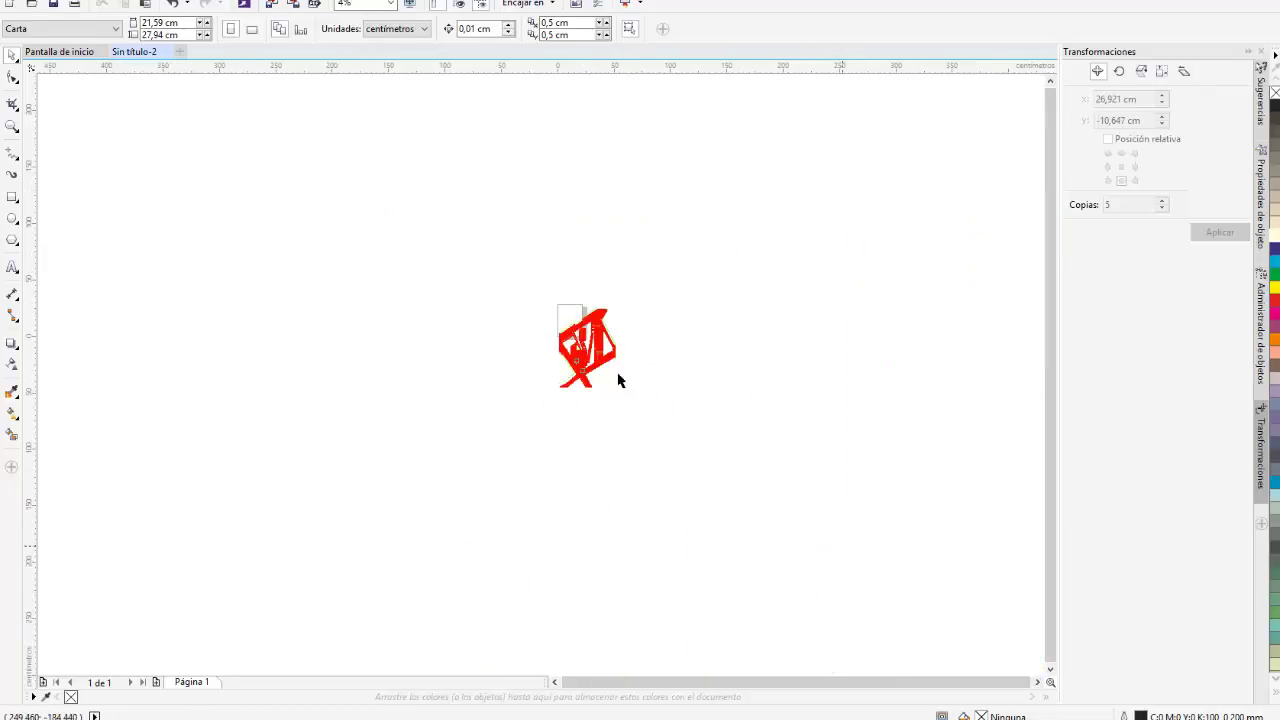
{"action": "left_click", "coordinate": [615, 372]}
{"action": "left_click", "coordinate": [20, 0]}
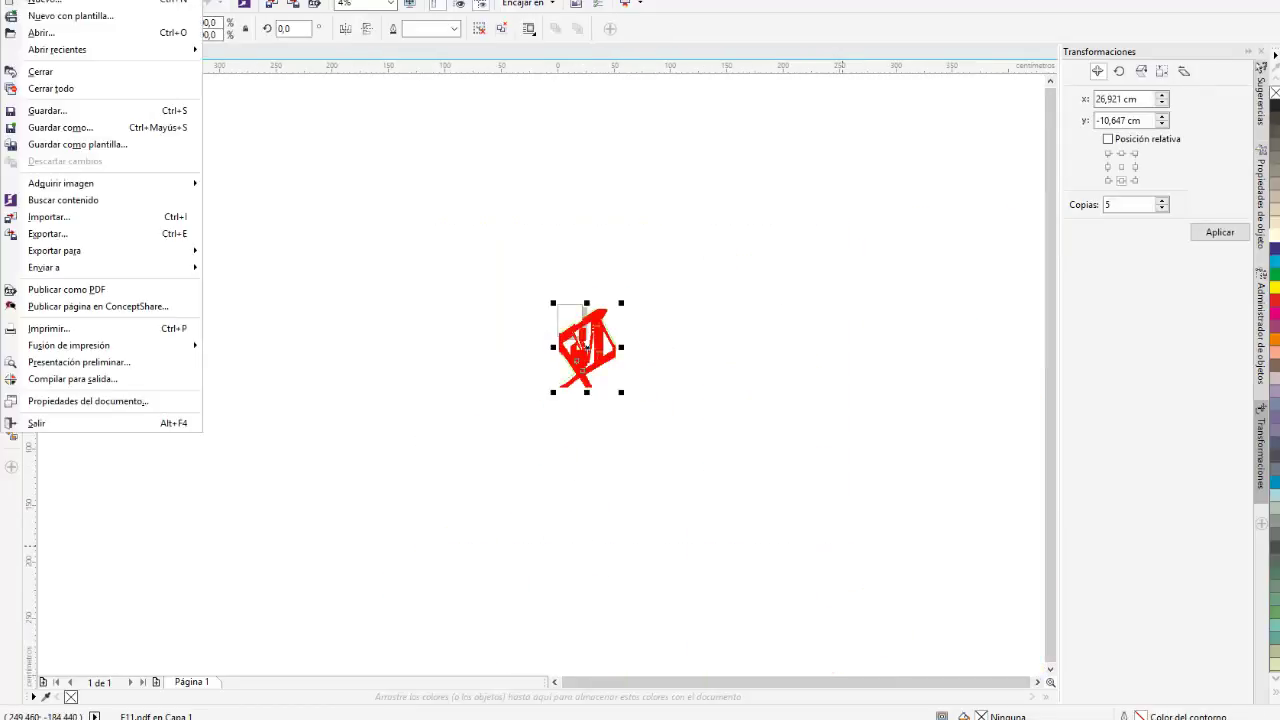
{"action": "left_click", "coordinate": [85, 236]}
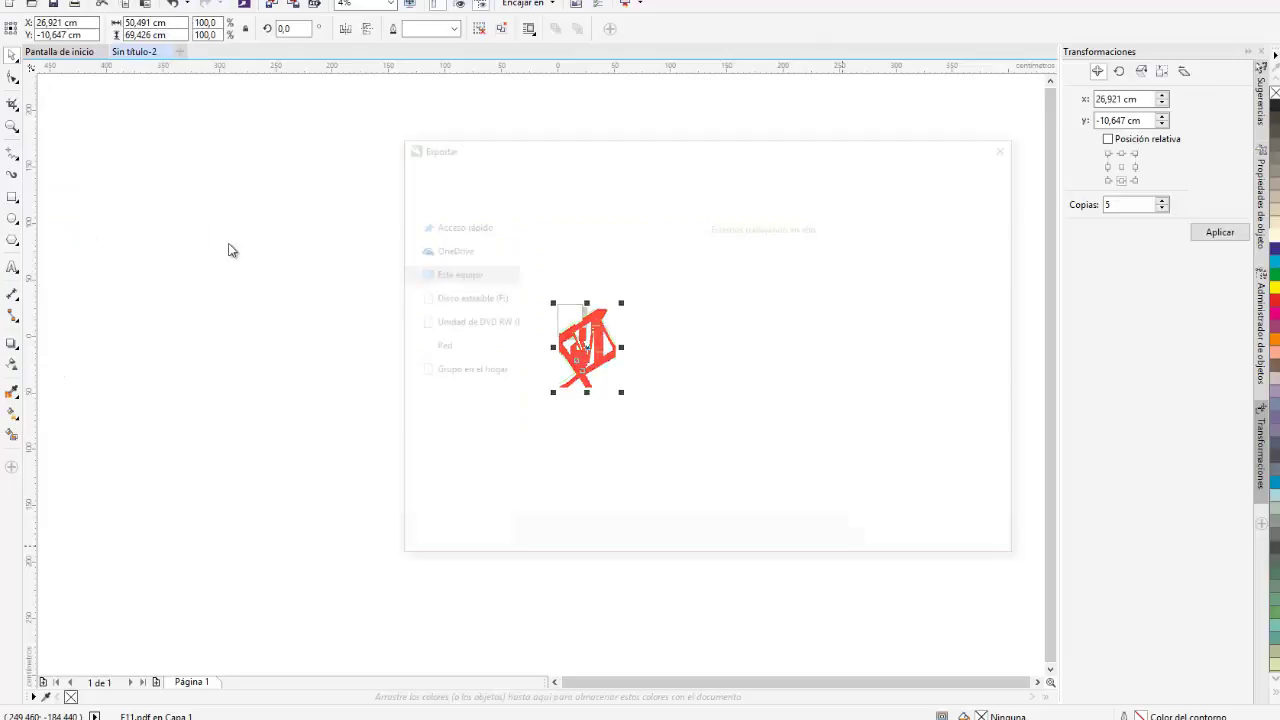
{"action": "left_click", "coordinate": [900, 543]}
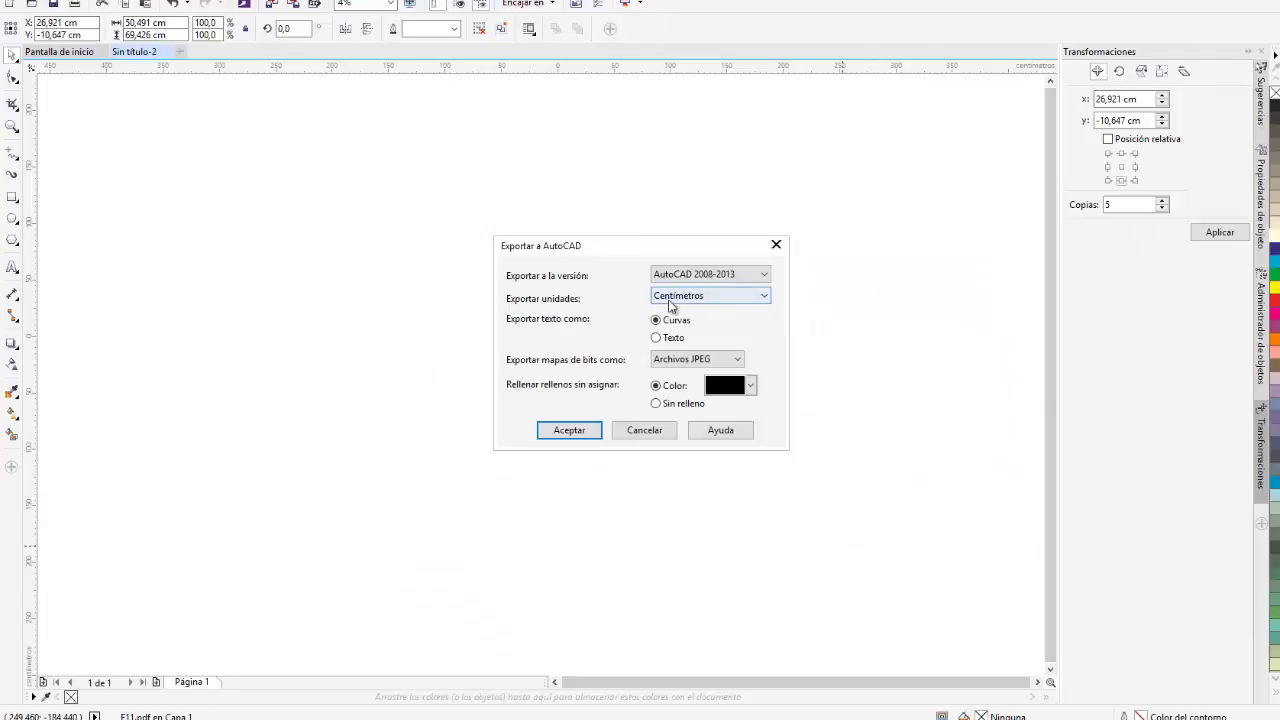
{"action": "left_click", "coordinate": [572, 429]}
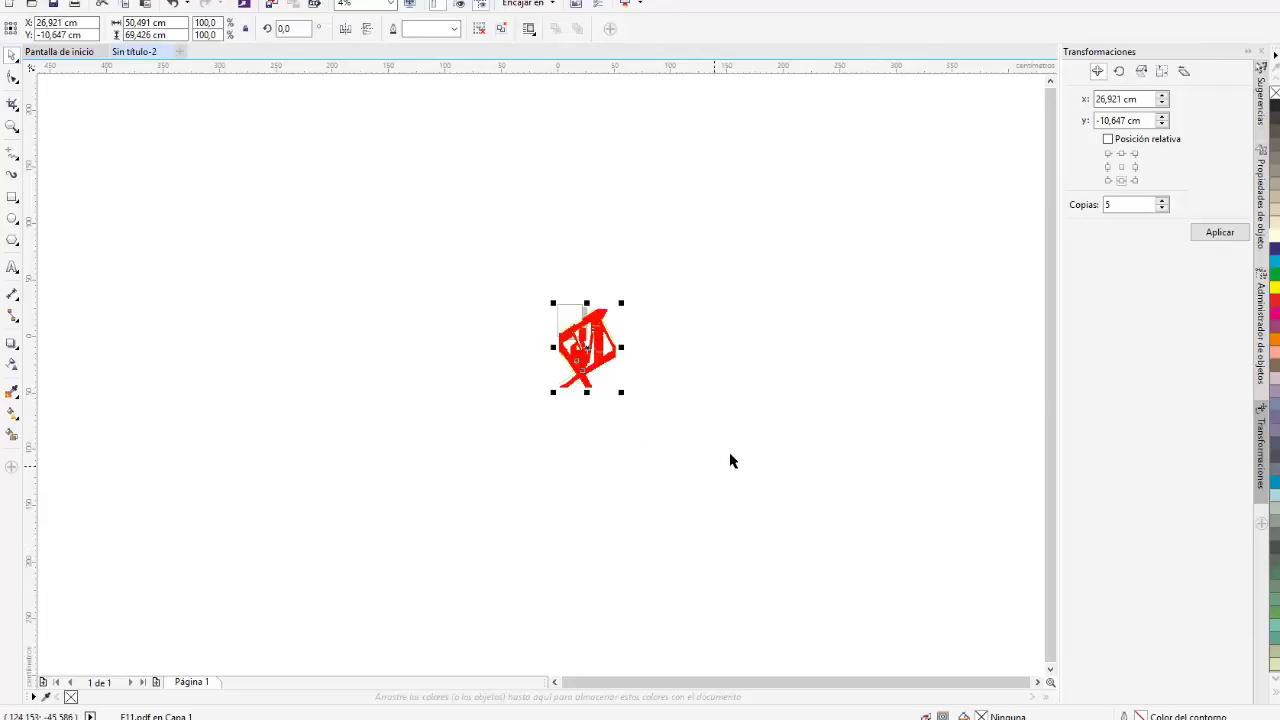
{"action": "left_click", "coordinate": [786, 466]}
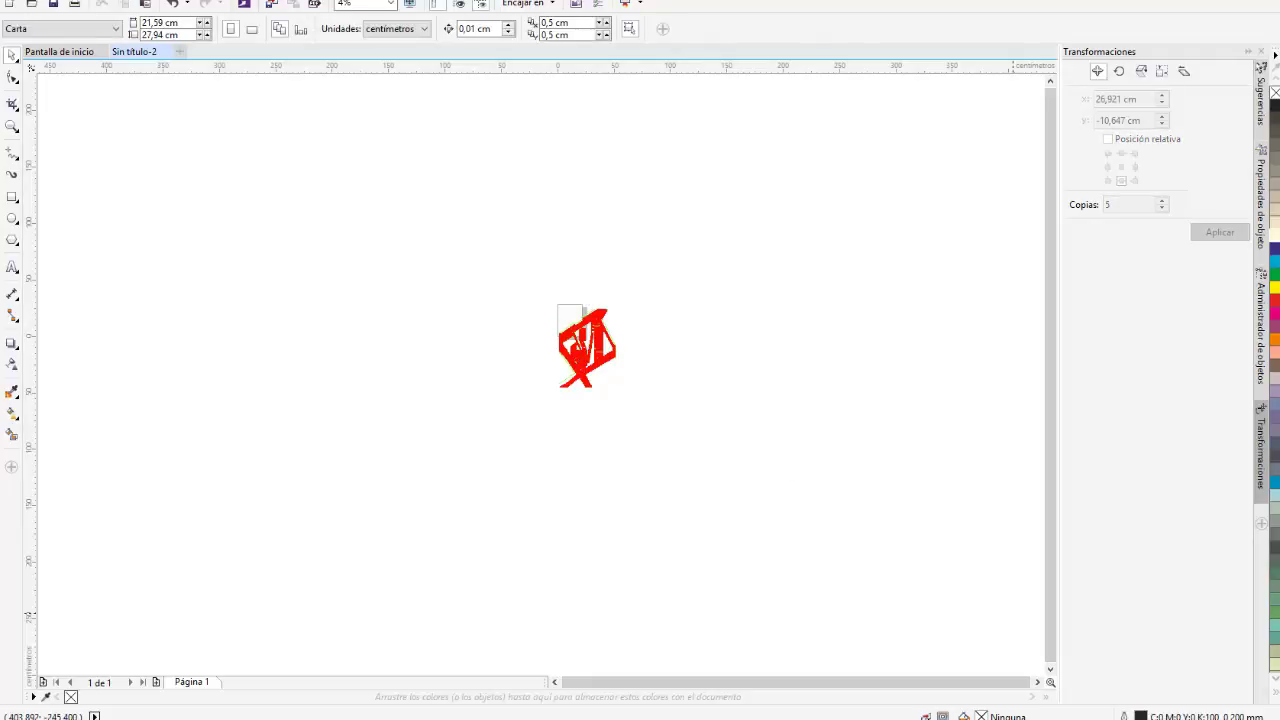
Switch to RDWorks and import Sin título-2.dxf from the desktop.
{"action": "key", "text": "alt+Tab"}
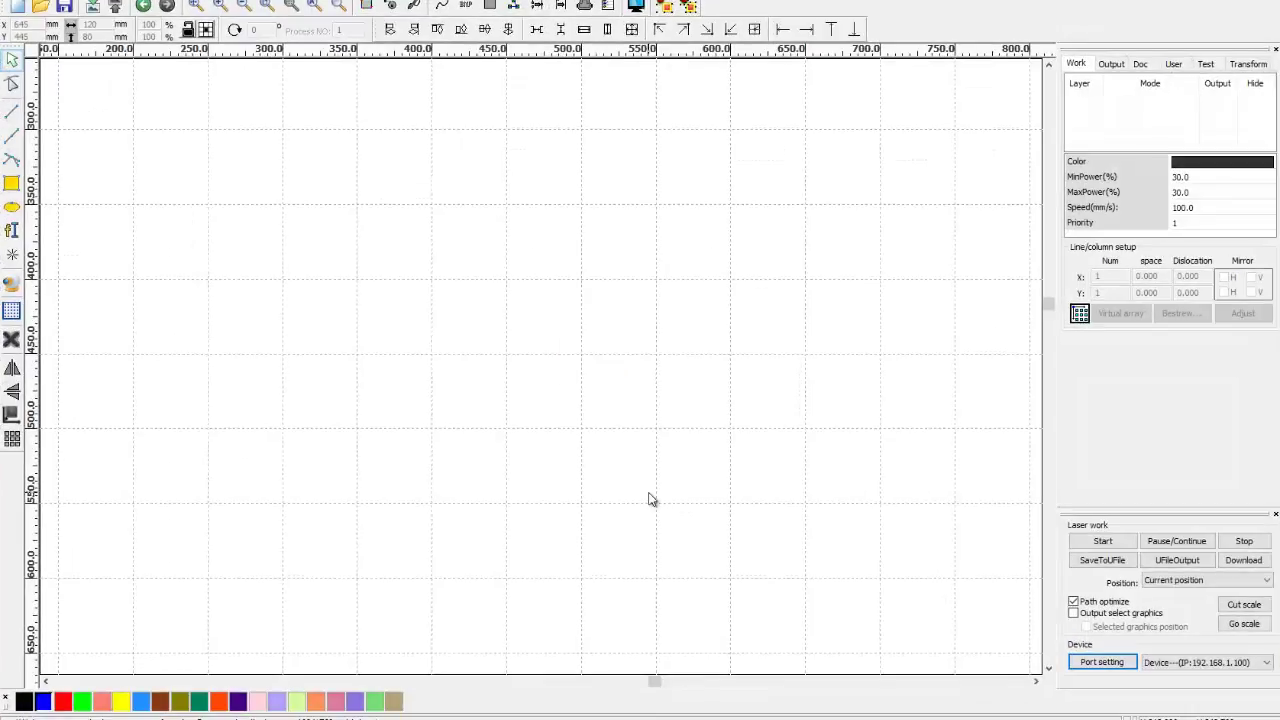
{"action": "key", "text": "Tab"}
{"action": "key", "text": "Return"}
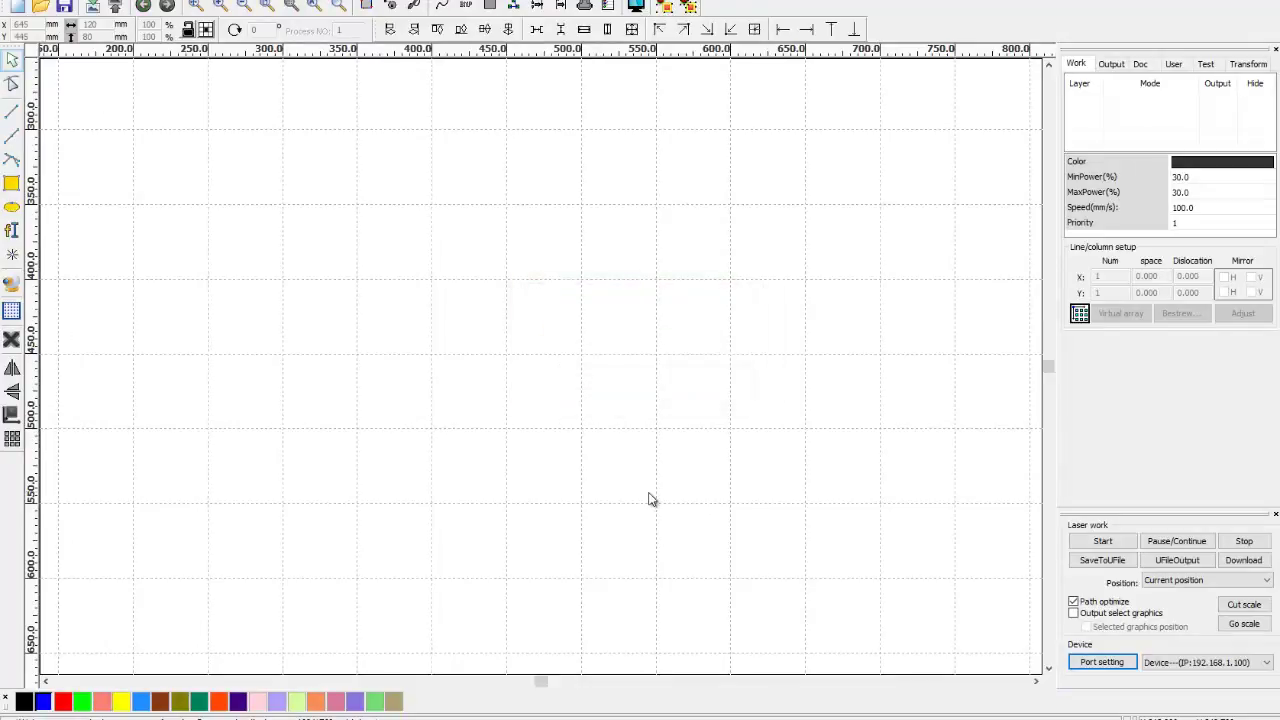
{"action": "left_click", "coordinate": [58, 2]}
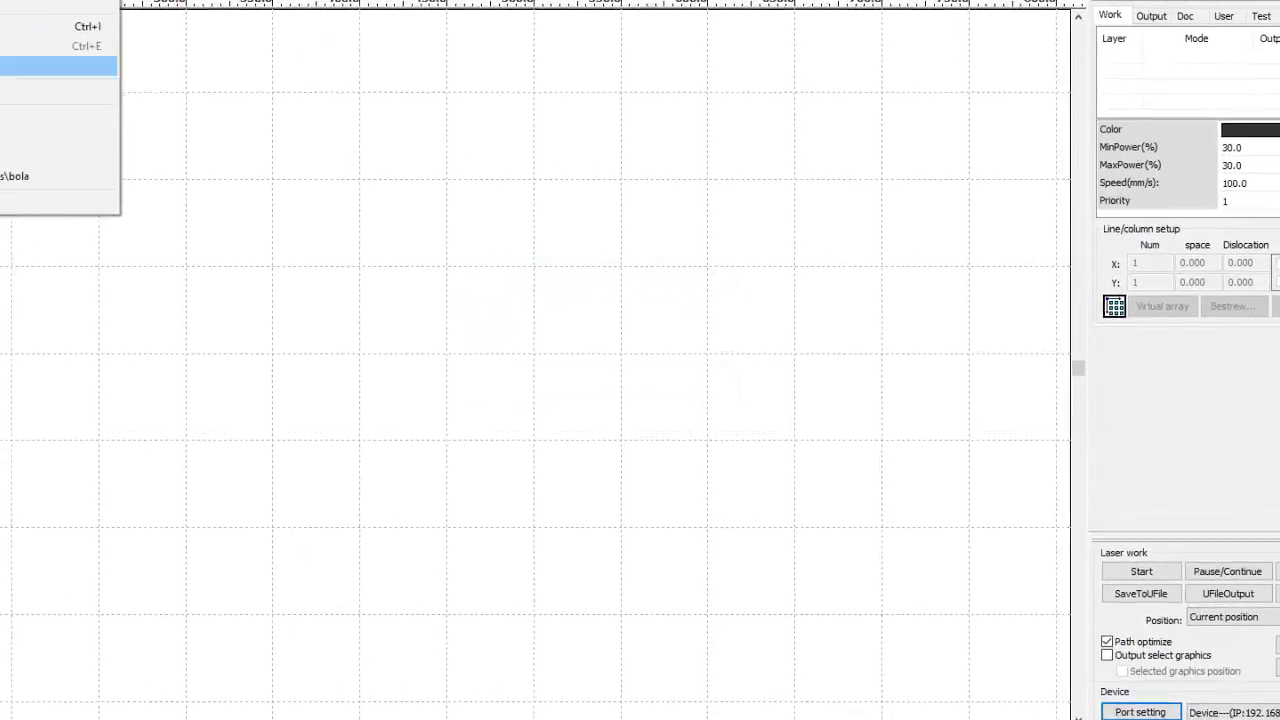
{"action": "left_click", "coordinate": [12, 59]}
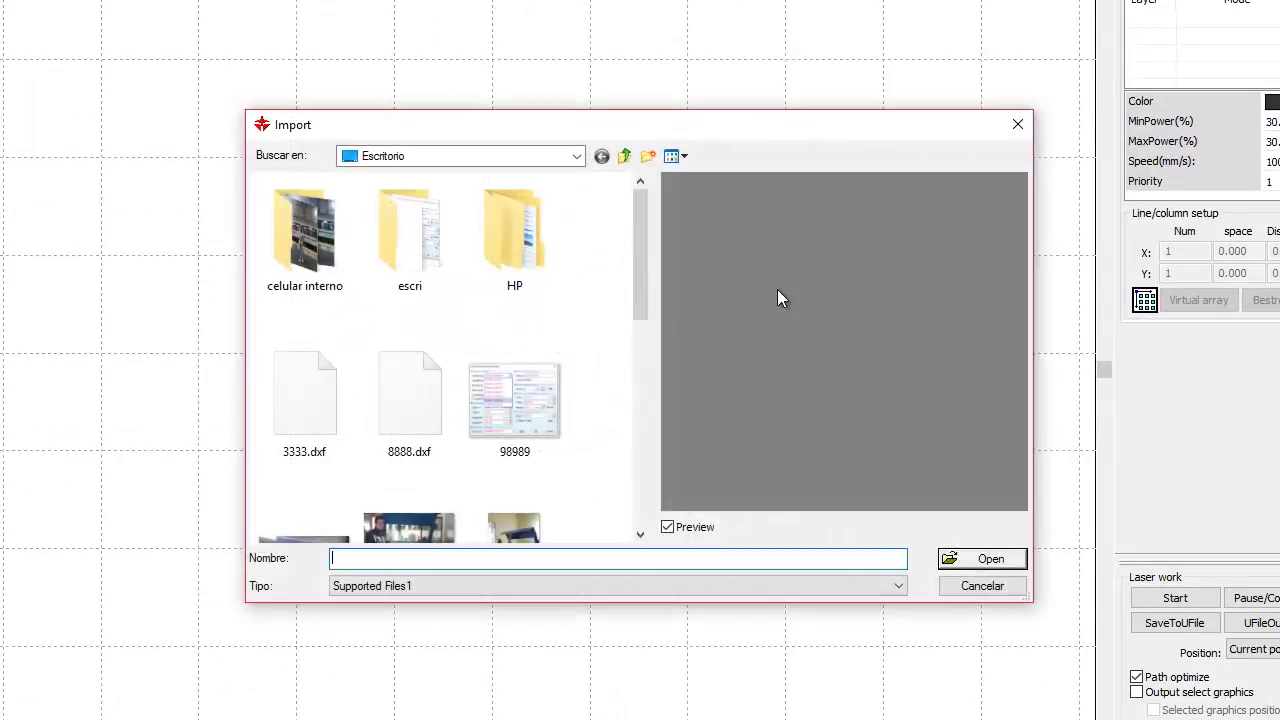
{"action": "left_click_drag", "start_coordinate": [640, 258], "coordinate": [648, 508]}
{"action": "left_click", "coordinate": [412, 478]}
{"action": "left_click", "coordinate": [1014, 564]}
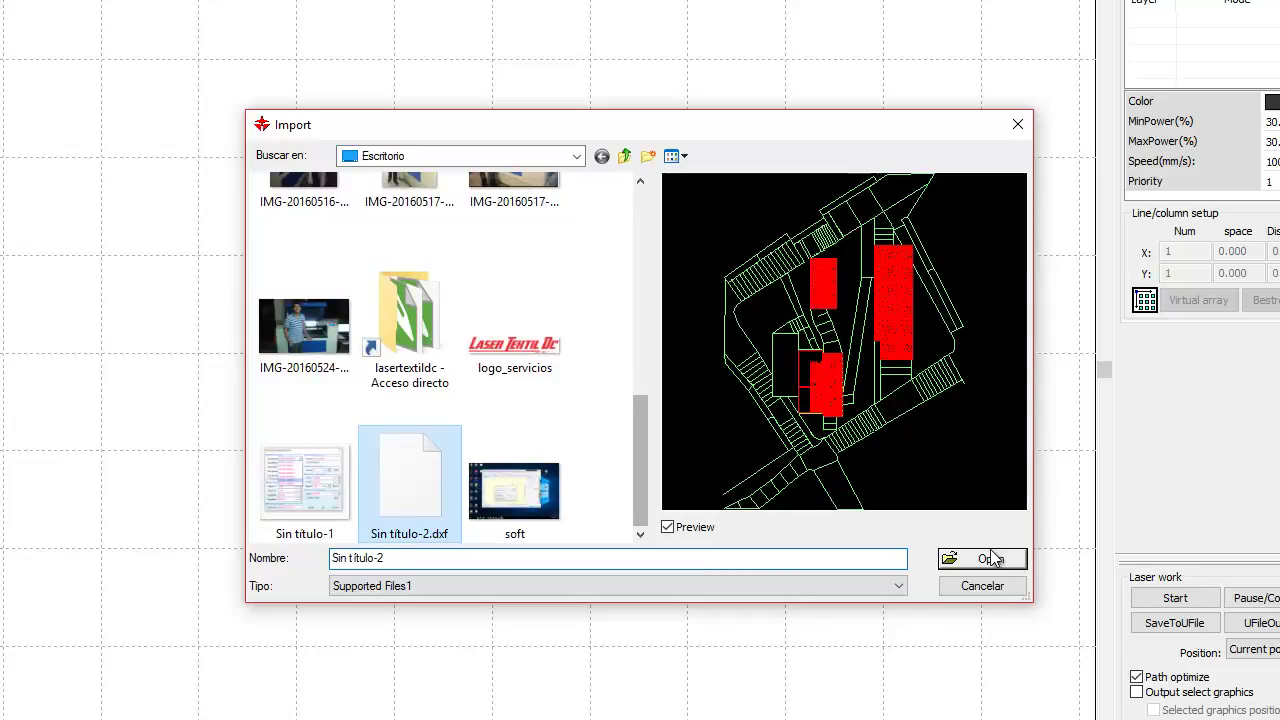
{"action": "left_click", "coordinate": [984, 558]}
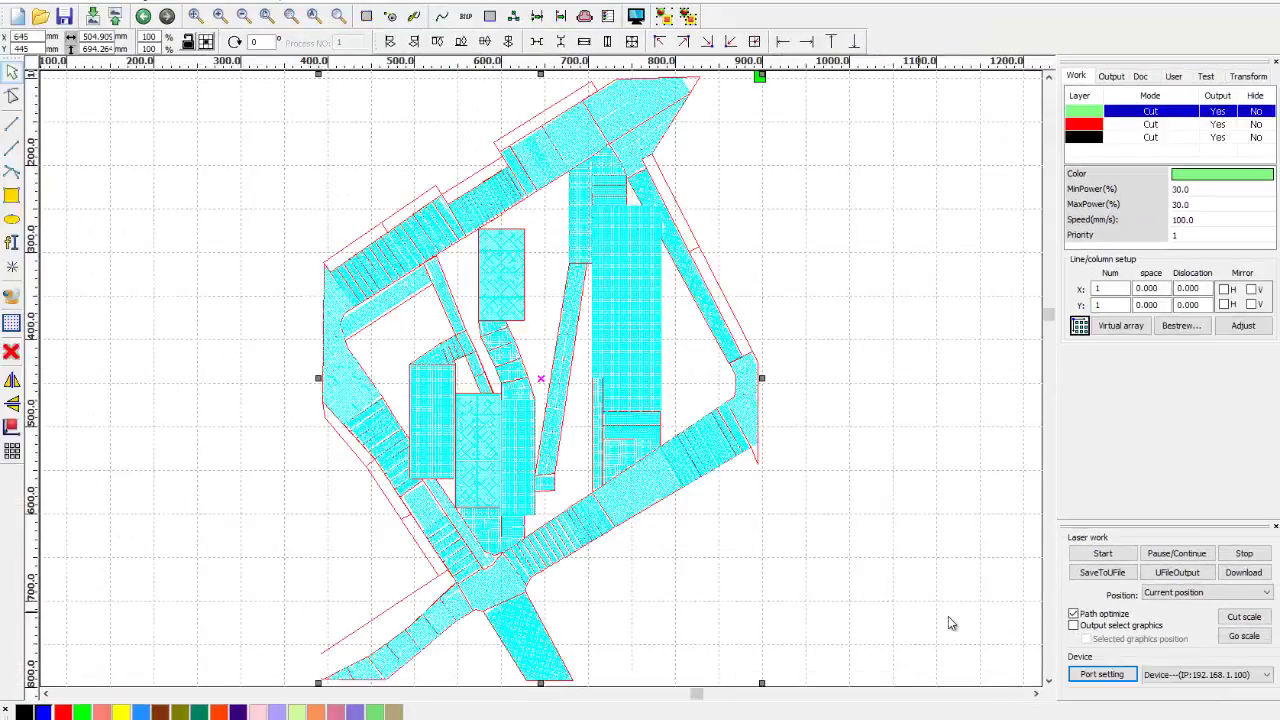
Select the whole imported design and delete its overlapping lines with the overlap error enabled at 0.001 mm.
{"action": "left_click", "coordinate": [849, 514]}
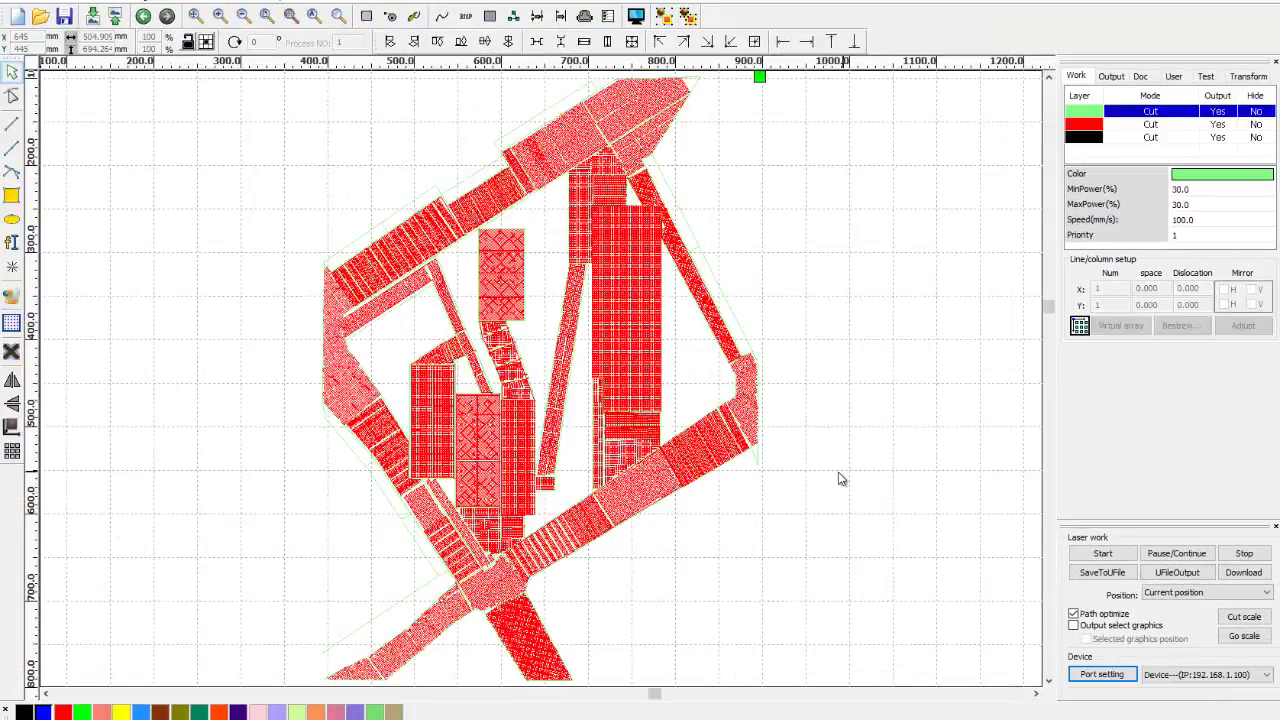
{"action": "scroll", "coordinate": [837, 477], "scroll_direction": "down", "scroll_amount": 3}
{"action": "left_click_drag", "start_coordinate": [611, 252], "coordinate": [986, 663]}
{"action": "scroll", "coordinate": [869, 514], "scroll_direction": "up", "scroll_amount": 2}
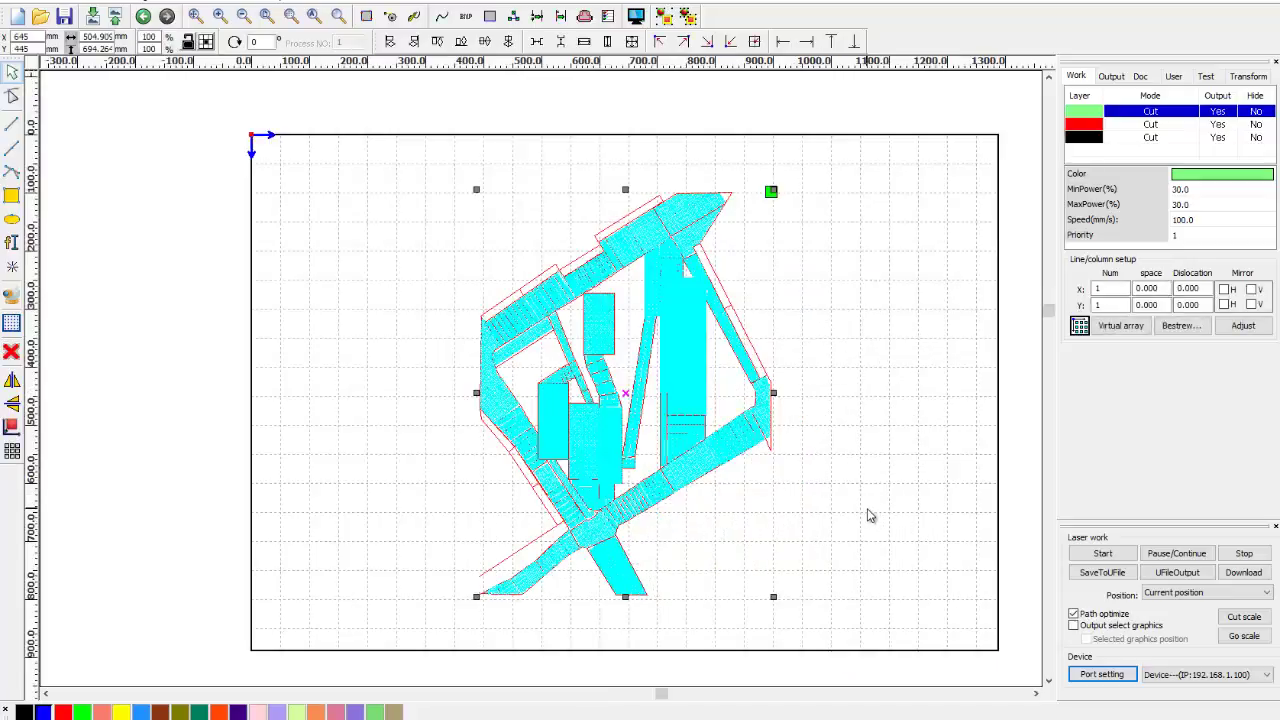
{"action": "left_click", "coordinate": [414, 378]}
{"action": "left_click_drag", "start_coordinate": [888, 668], "coordinate": [364, 200]}
{"action": "left_click", "coordinate": [198, 1]}
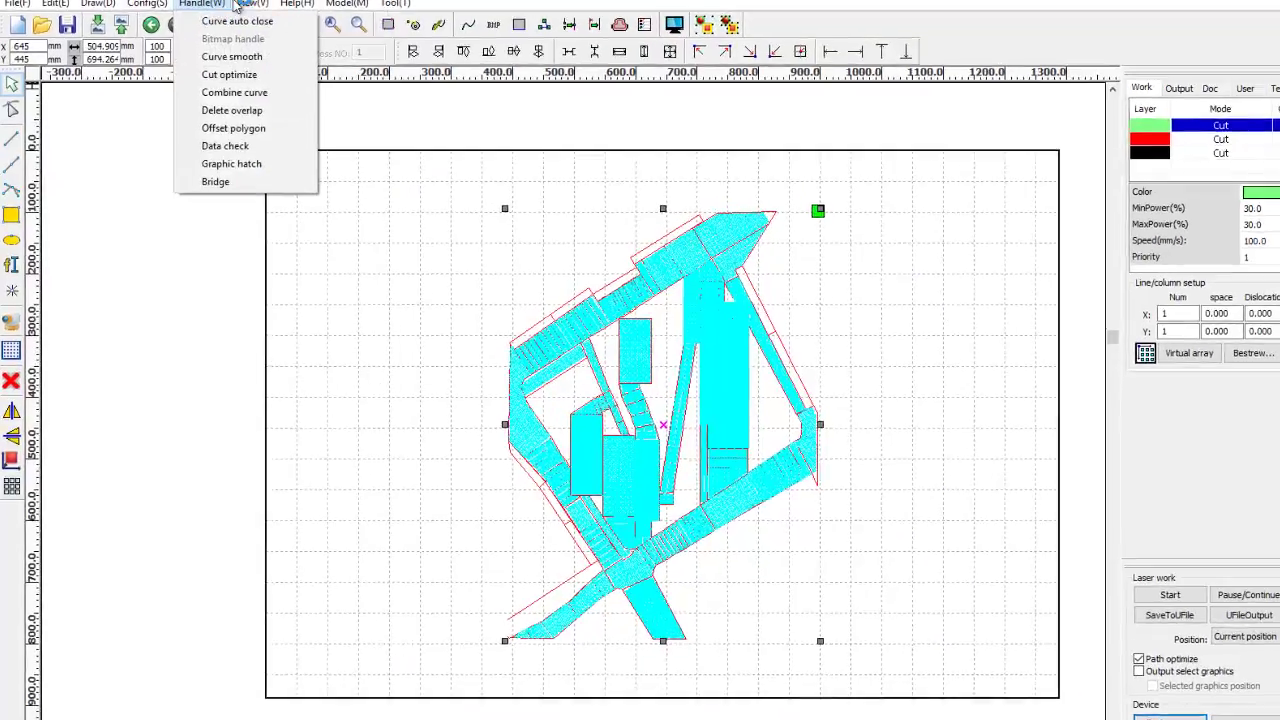
{"action": "left_click", "coordinate": [240, 111]}
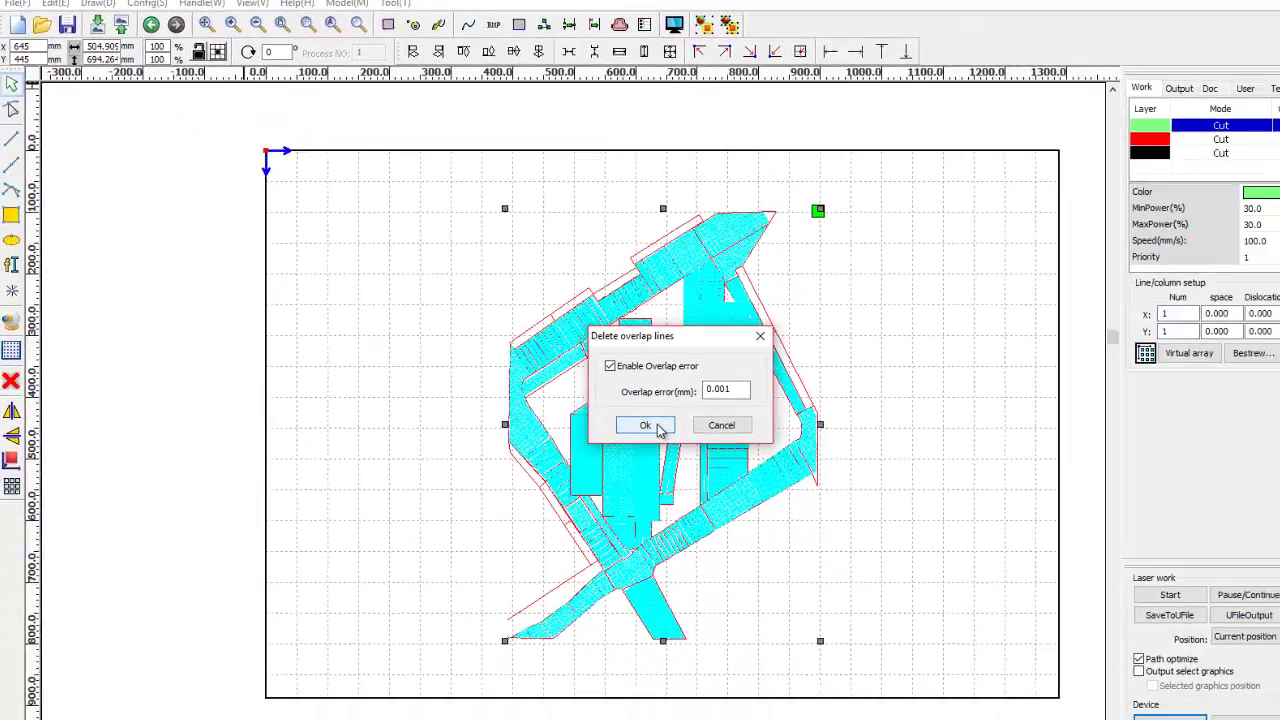
{"action": "left_click", "coordinate": [791, 551]}
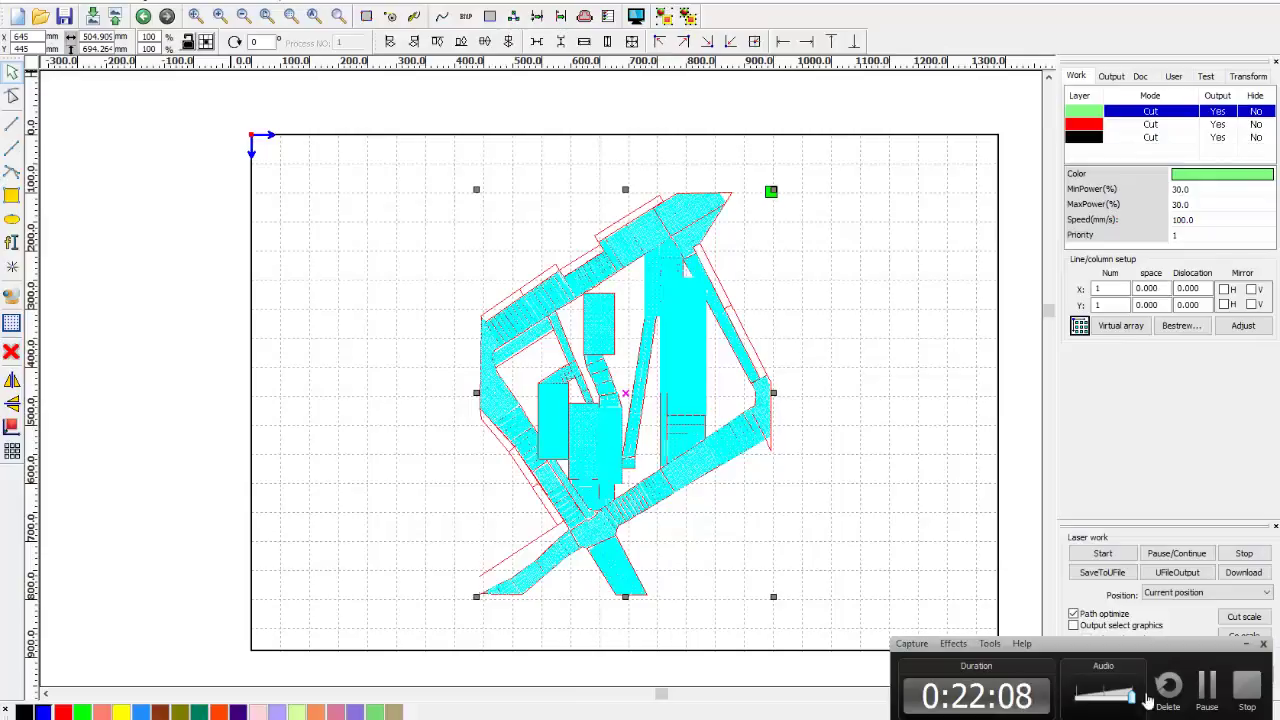
{"action": "left_click", "coordinate": [1207, 688]}
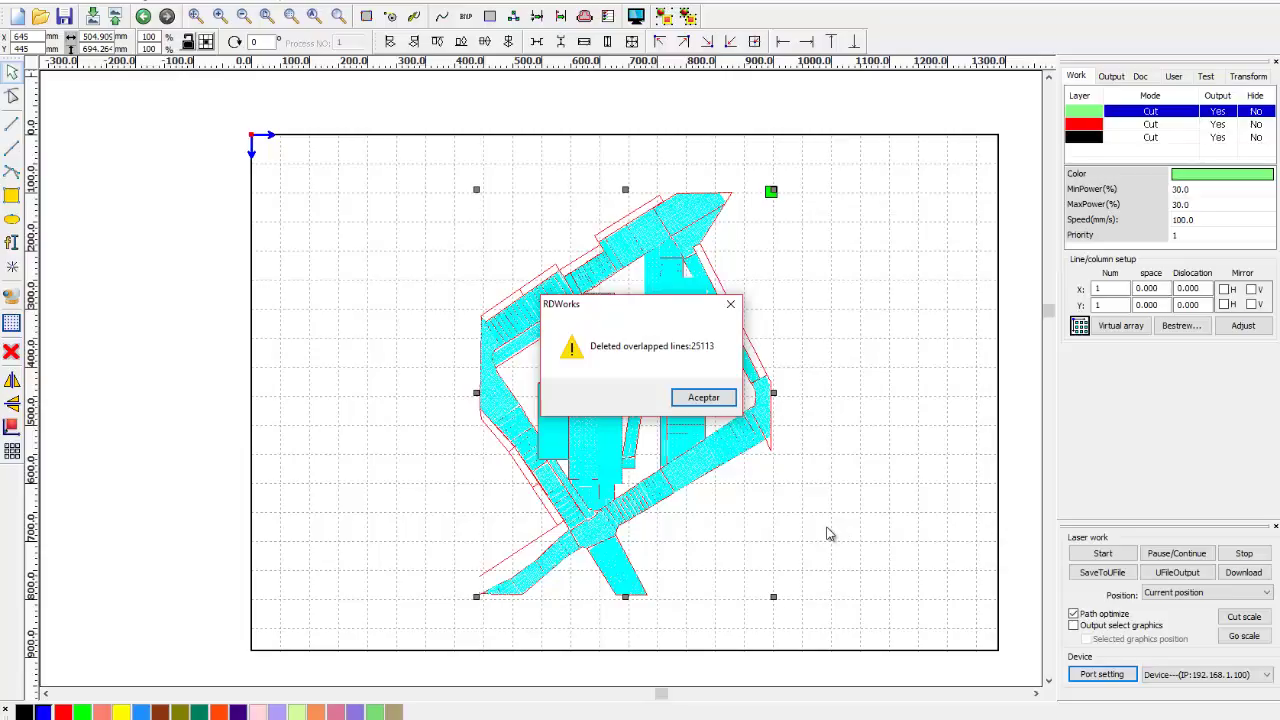
{"action": "left_click", "coordinate": [700, 397]}
Examine the brick-pattern lines in the design up close and then the overall design for remaining double lines.
{"action": "left_click", "coordinate": [723, 409]}
{"action": "scroll", "coordinate": [678, 436], "scroll_direction": "up", "scroll_amount": 2}
{"action": "scroll", "coordinate": [678, 436], "scroll_direction": "up", "scroll_amount": 6}
{"action": "scroll", "coordinate": [545, 497], "scroll_direction": "up", "scroll_amount": 6}
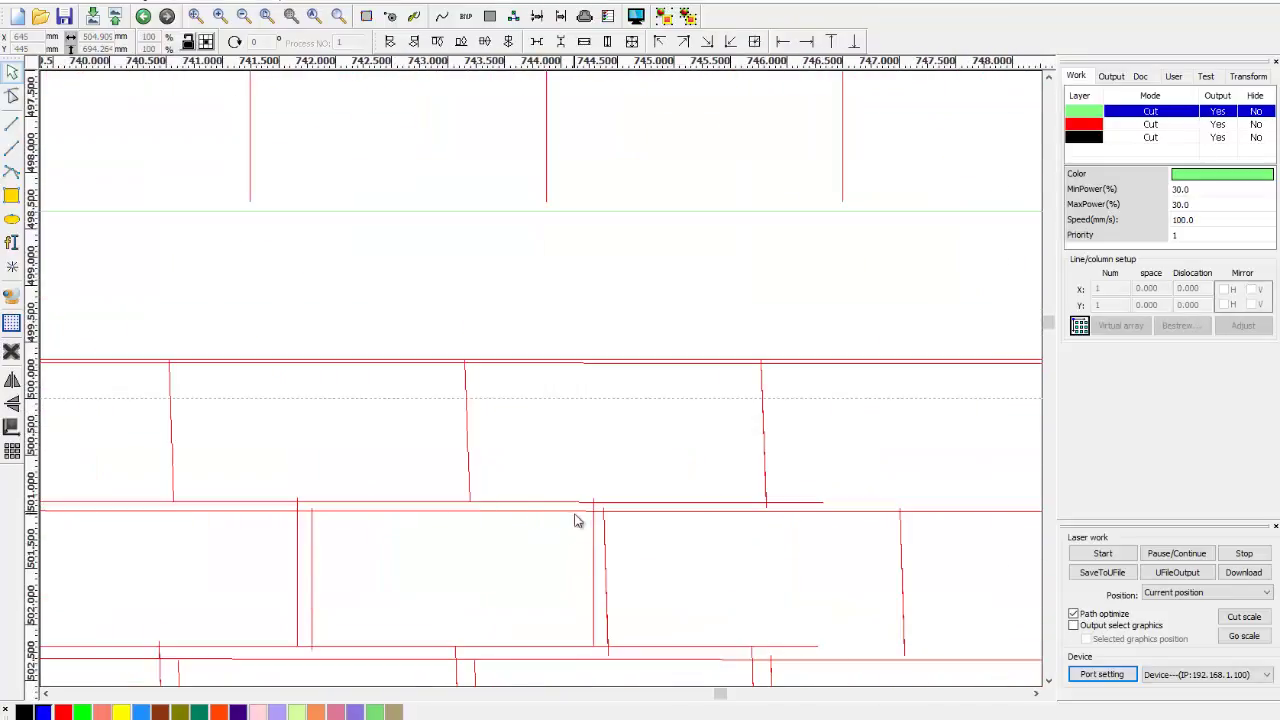
{"action": "scroll", "coordinate": [590, 540], "scroll_direction": "down", "scroll_amount": 5}
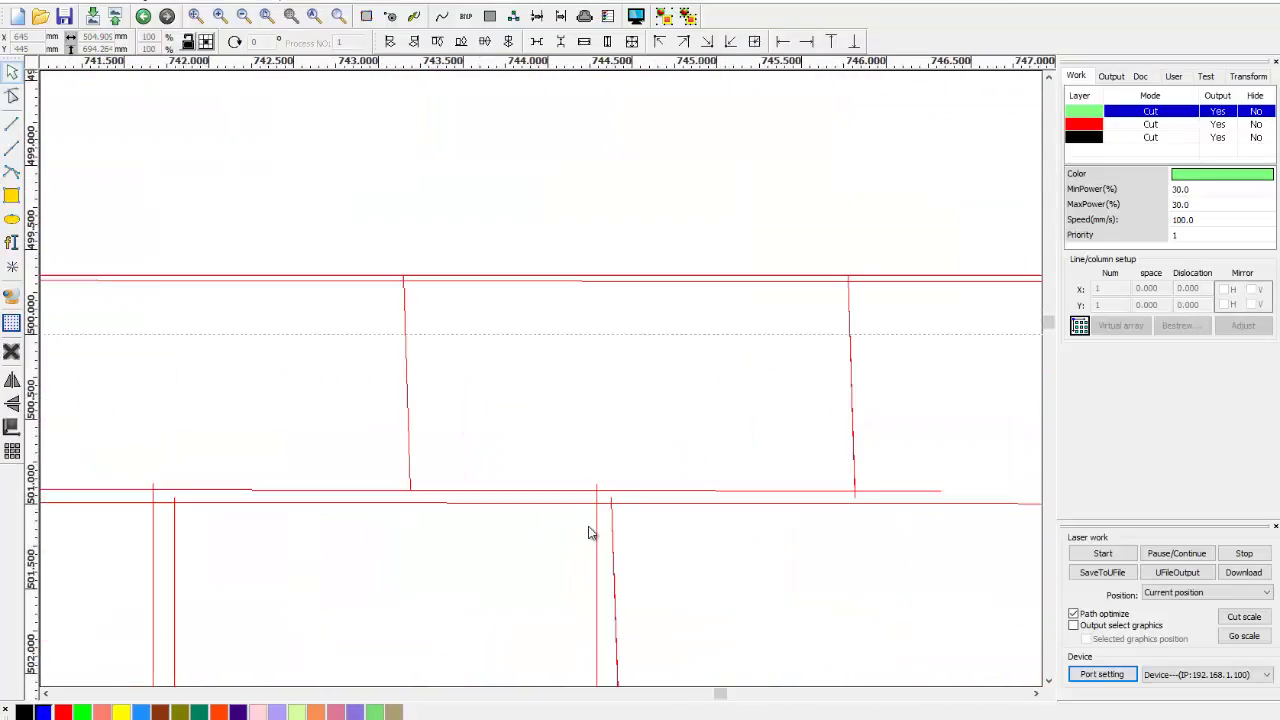
{"action": "scroll", "coordinate": [600, 480], "scroll_direction": "down", "scroll_amount": 7}
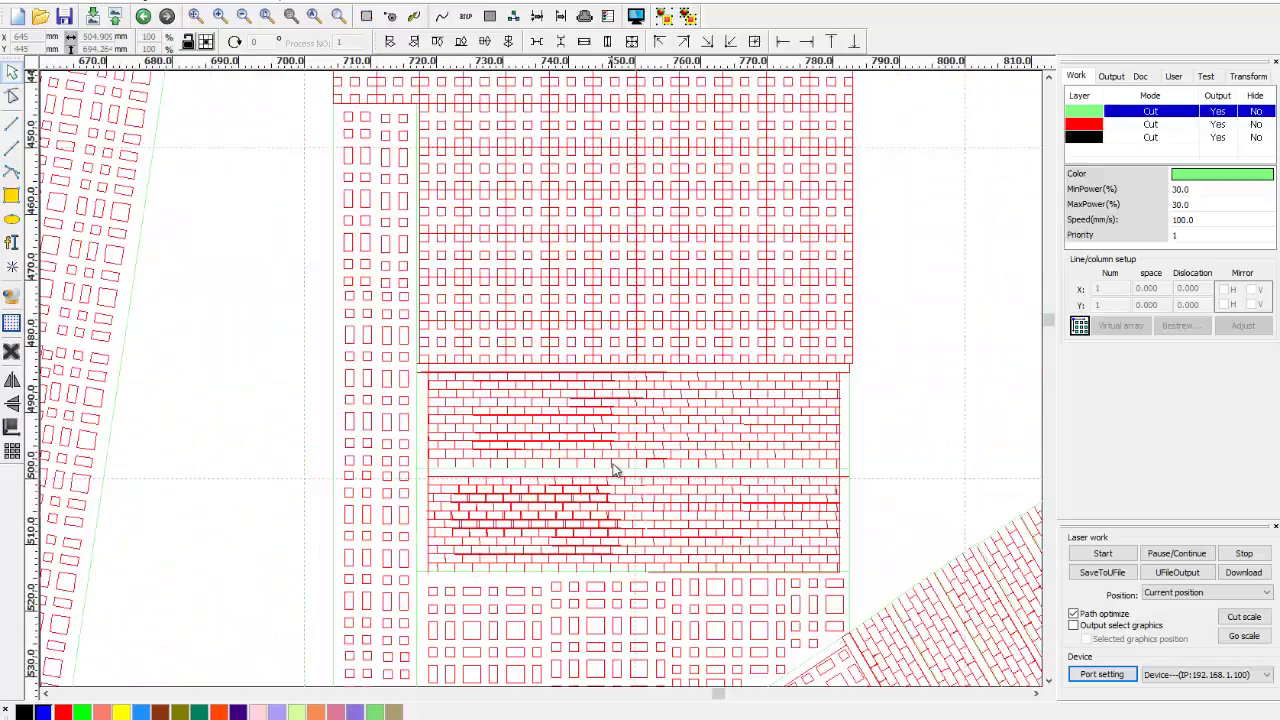
{"action": "scroll", "coordinate": [629, 440], "scroll_direction": "down", "scroll_amount": 2}
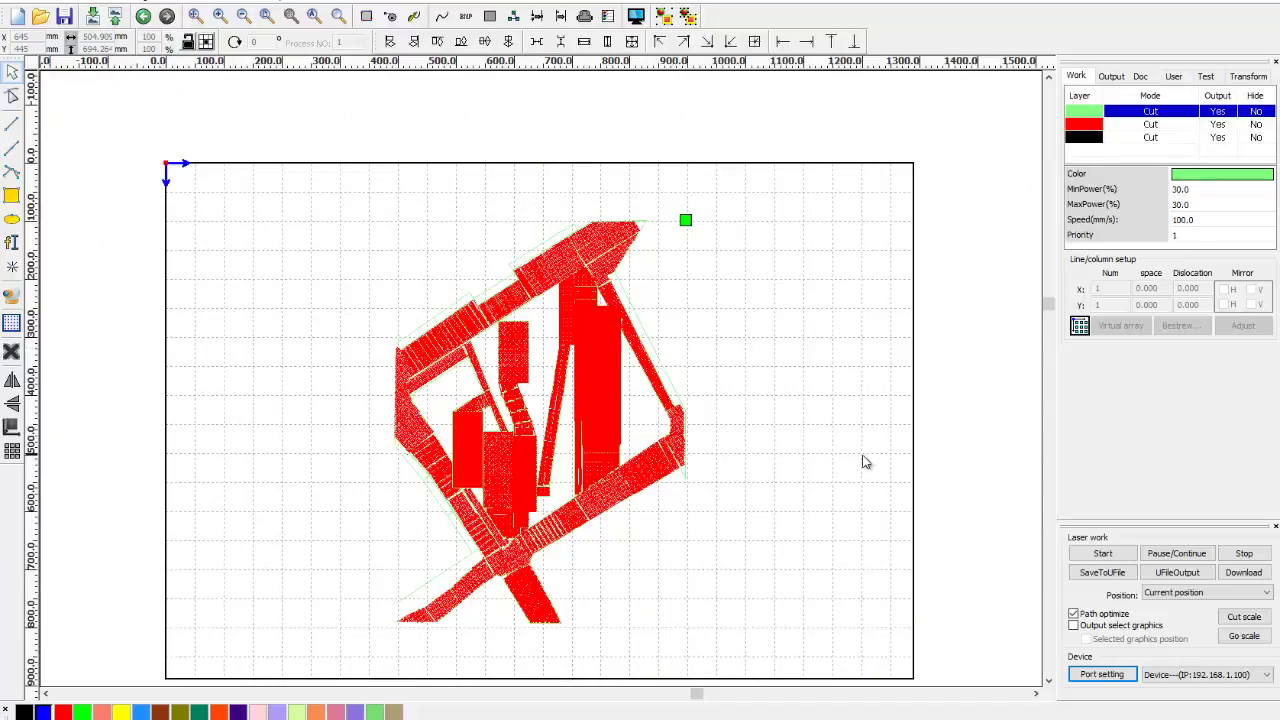
Clear the imported design from the work area and draw a rectangle about 566 by 286 mm.
{"action": "left_click_drag", "start_coordinate": [735, 550], "coordinate": [866, 680]}
{"action": "key", "text": "Delete"}
{"action": "left_click", "coordinate": [12, 195]}
{"action": "left_click_drag", "start_coordinate": [433, 277], "coordinate": [761, 442]}
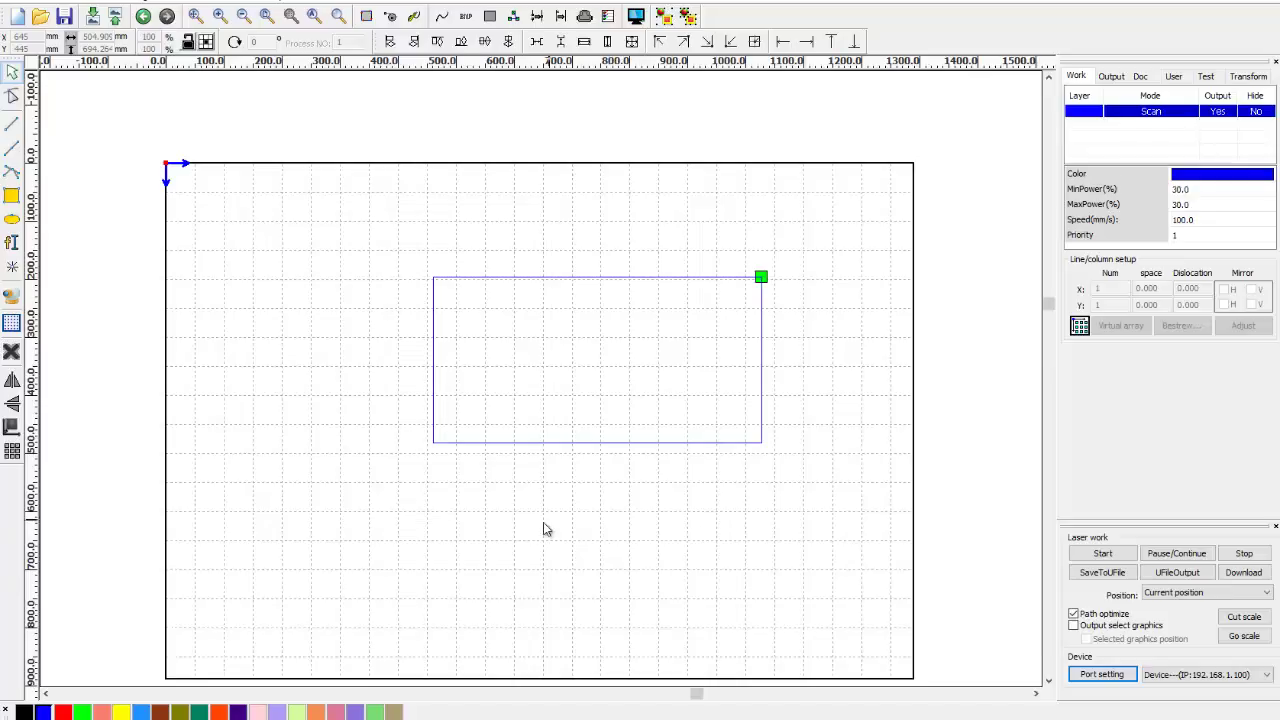
Move the rectangle into the upper-left corner of the work area.
{"action": "key", "text": "ctrl+a"}
{"action": "left_click_drag", "start_coordinate": [598, 362], "coordinate": [339, 262]}
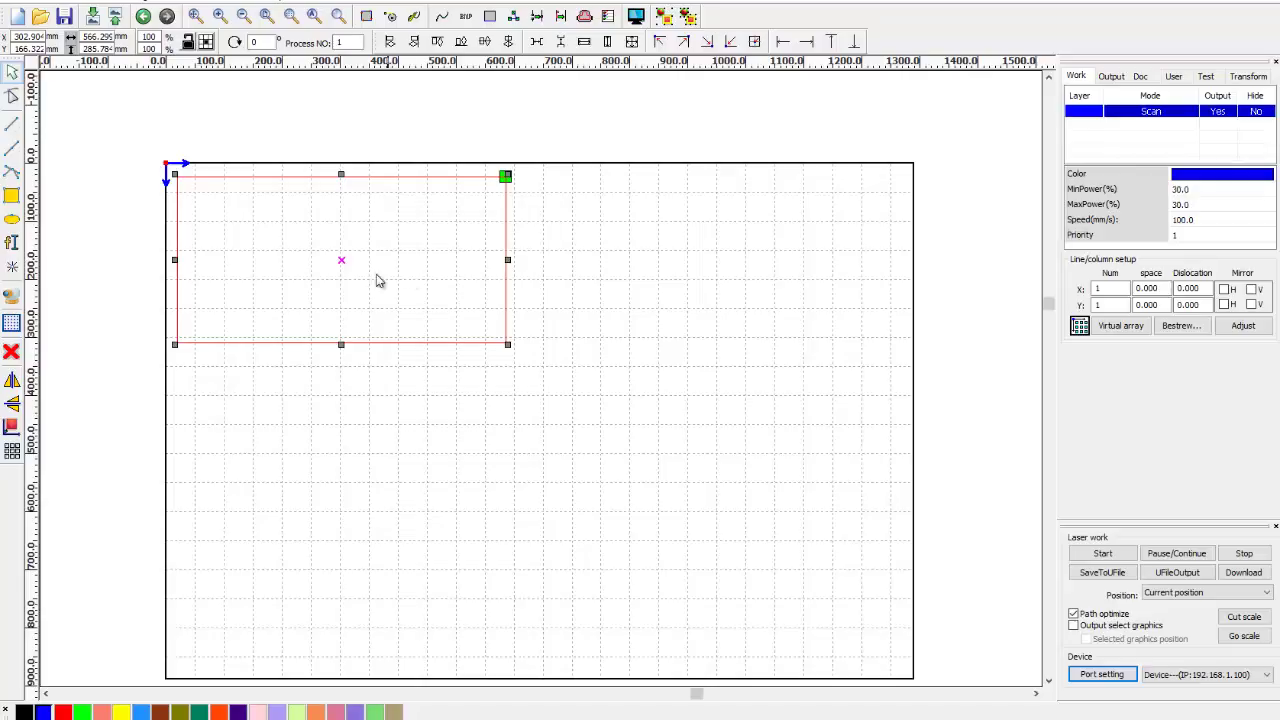
{"action": "left_click", "coordinate": [329, 485]}
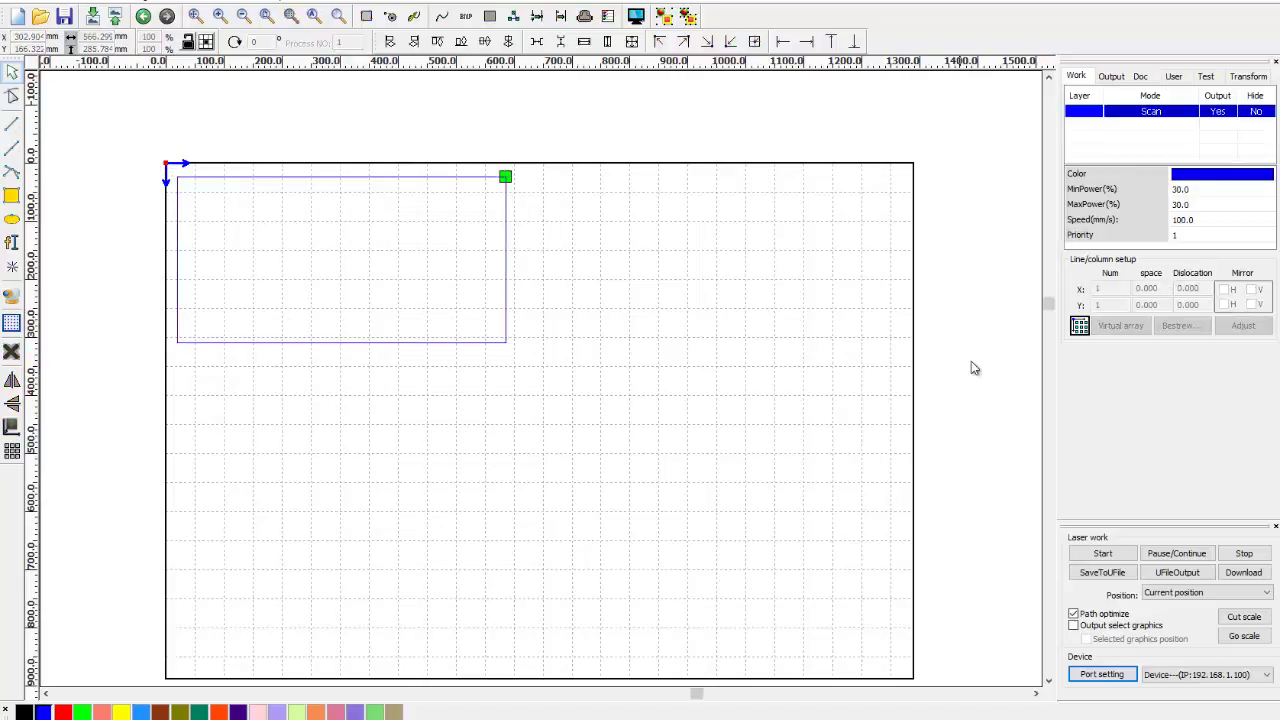
Set the laser work position to Absolute coordinate and move the rectangle down to the work area's lower-left corner.
{"action": "left_click_drag", "start_coordinate": [126, 127], "coordinate": [835, 503]}
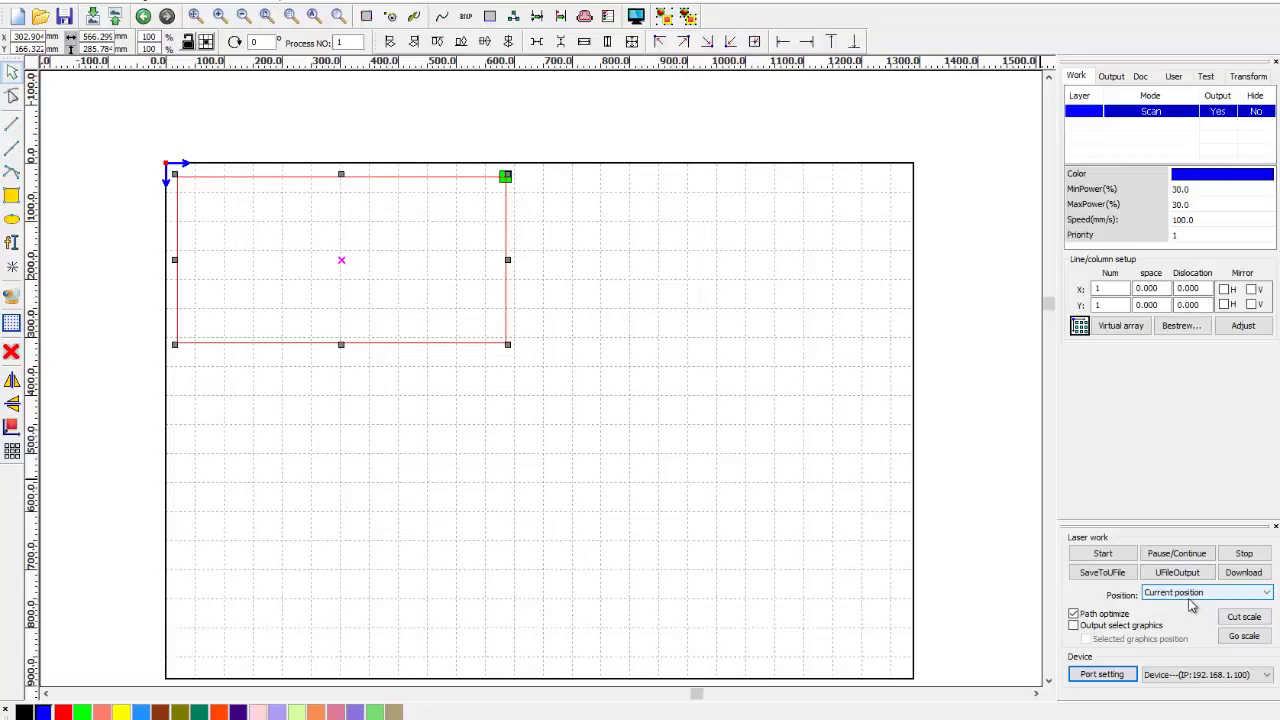
{"action": "left_click", "coordinate": [1180, 595]}
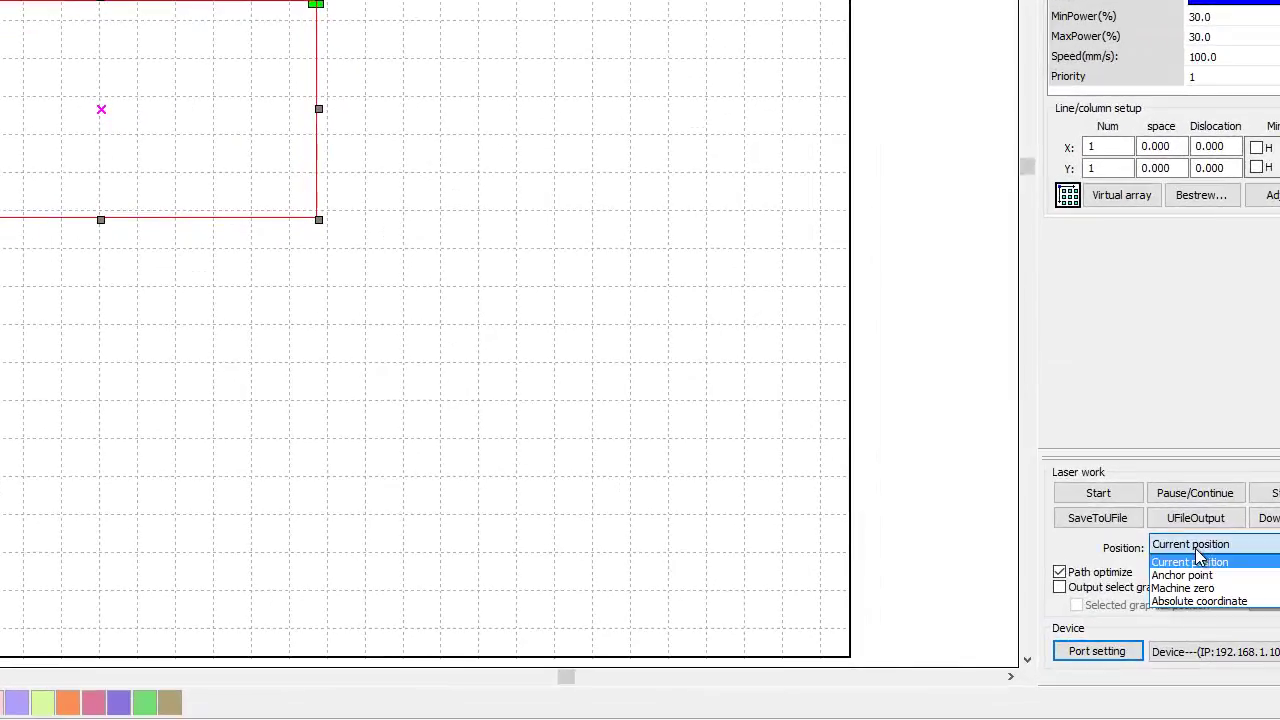
{"action": "left_click", "coordinate": [1199, 602]}
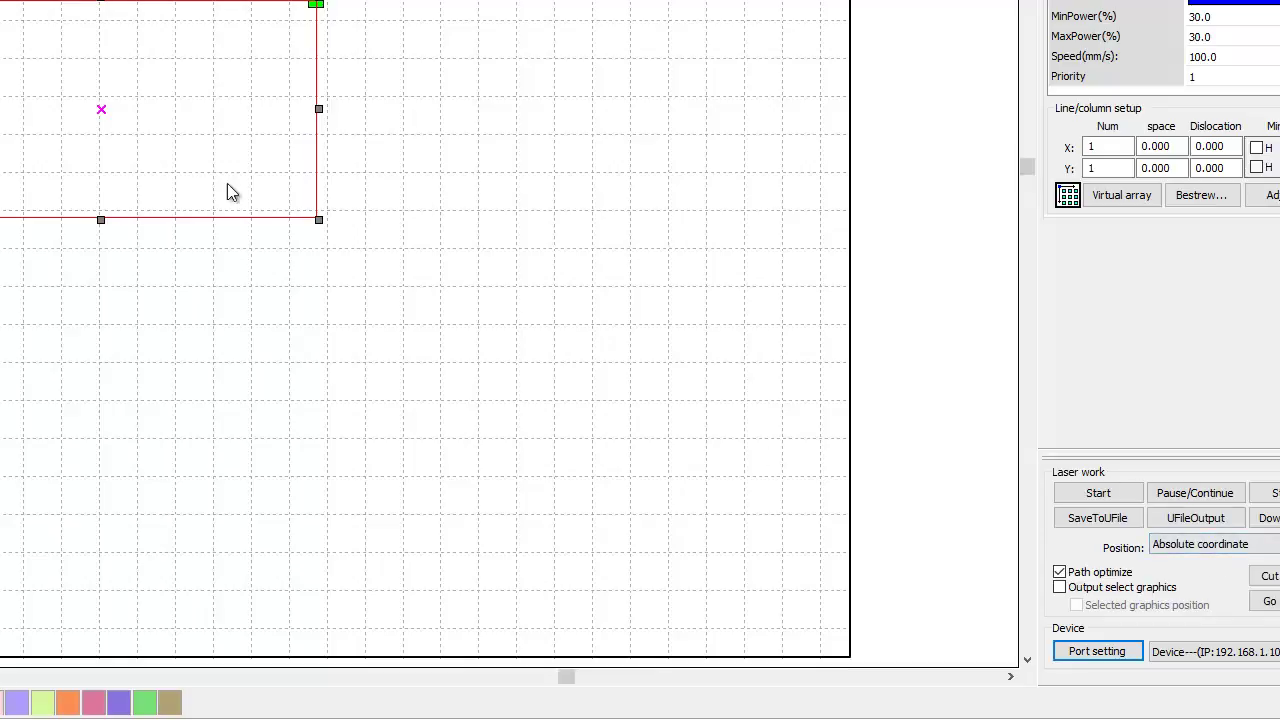
{"action": "left_click_drag", "start_coordinate": [101, 109], "coordinate": [101, 542]}
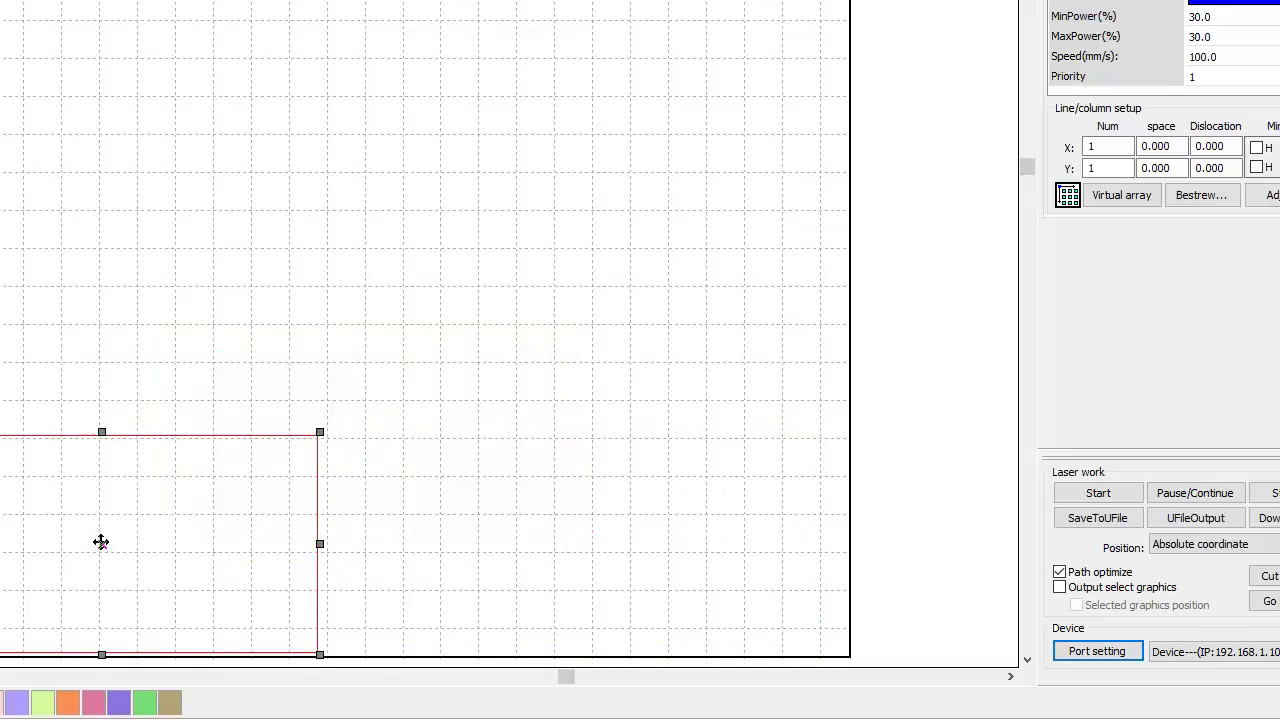
Set the laser work position to Current position and move the rectangle back up to the work area's upper-left corner.
{"action": "left_click", "coordinate": [1225, 545]}
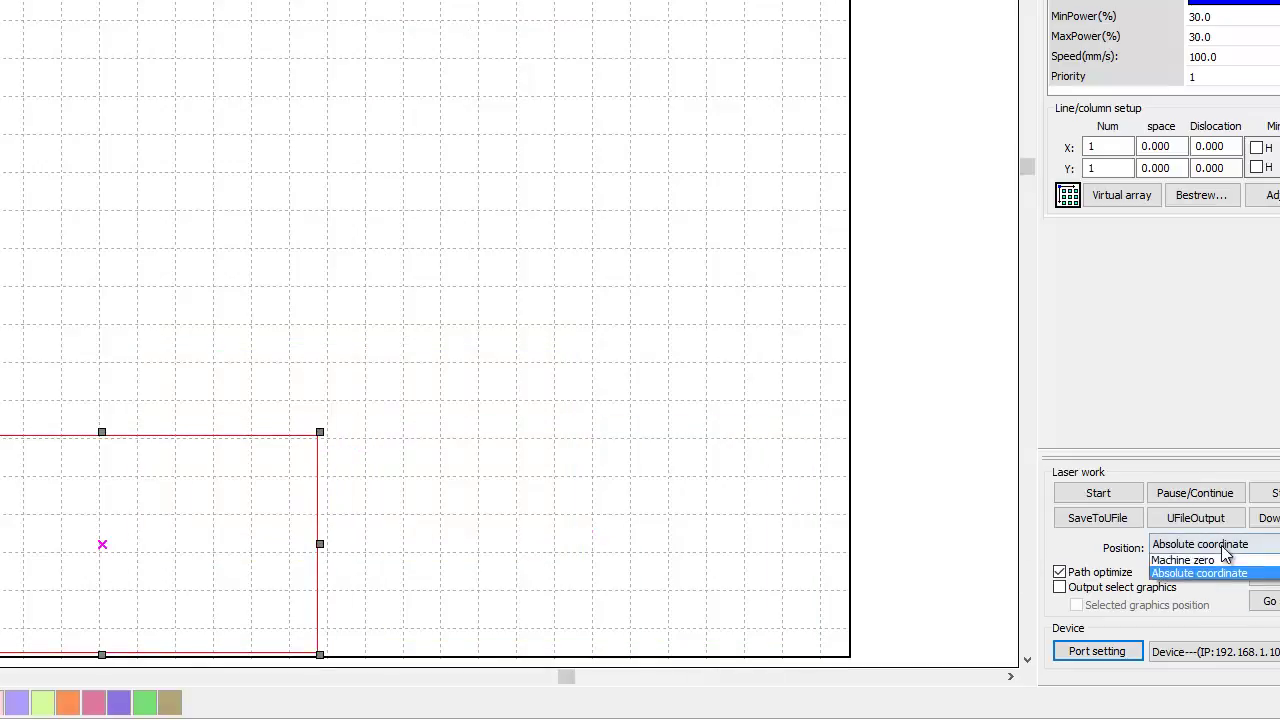
{"action": "left_click", "coordinate": [1216, 563]}
{"action": "left_click_drag", "start_coordinate": [112, 540], "coordinate": [74, 66]}
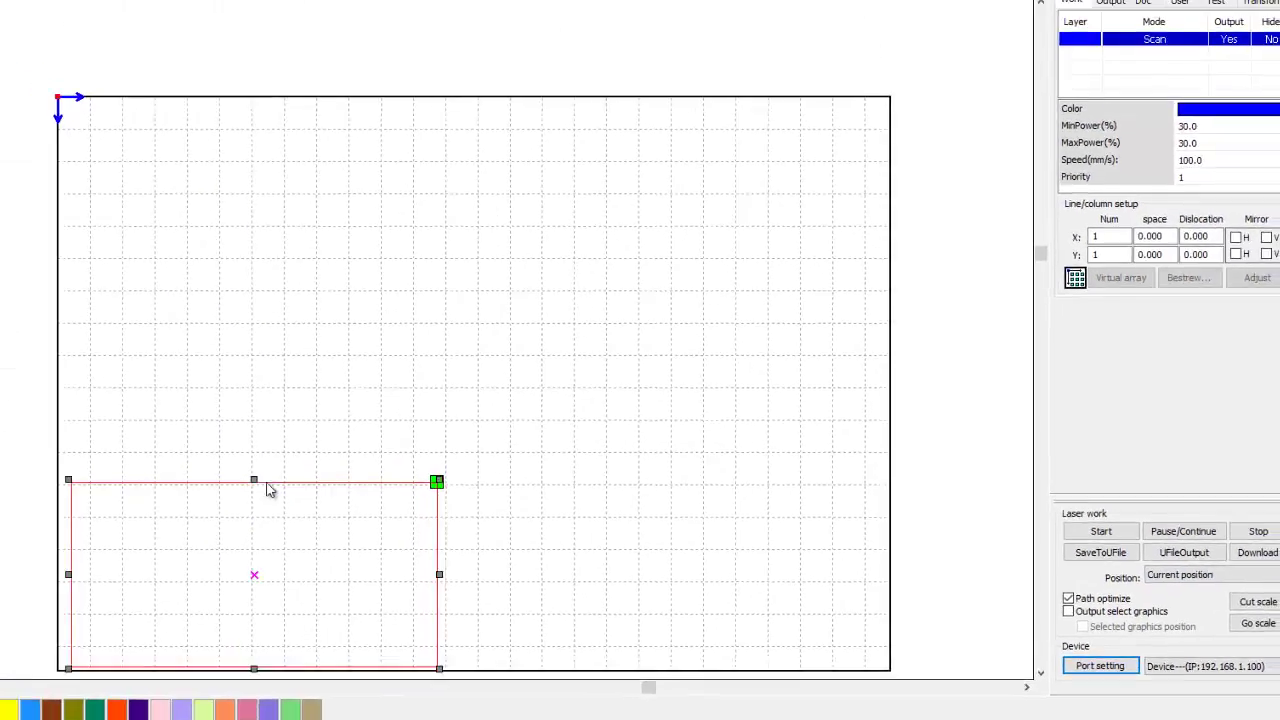
{"action": "left_click_drag", "start_coordinate": [253, 575], "coordinate": [252, 204]}
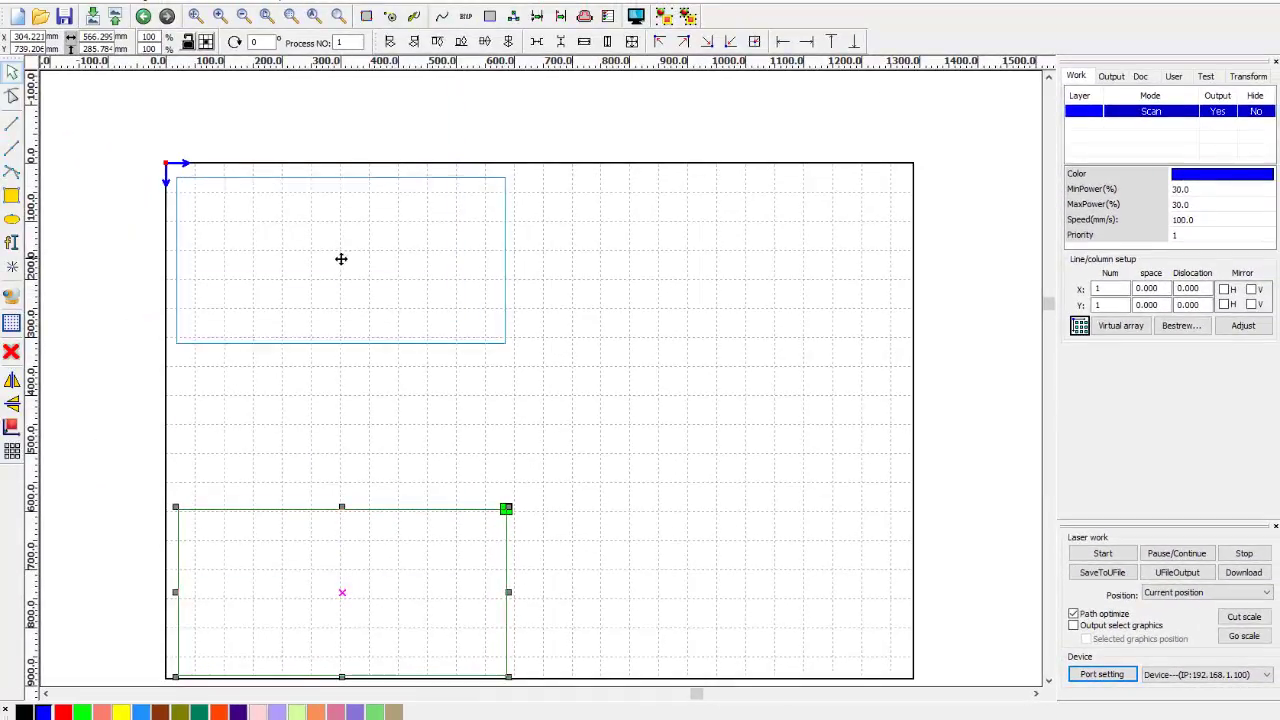
Move the rectangle partly beyond the work area's left edge, then bring it fully back inside the upper half.
{"action": "left_click_drag", "start_coordinate": [341, 259], "coordinate": [122, 403]}
{"action": "scroll", "coordinate": [197, 485], "scroll_direction": "down", "scroll_amount": 1}
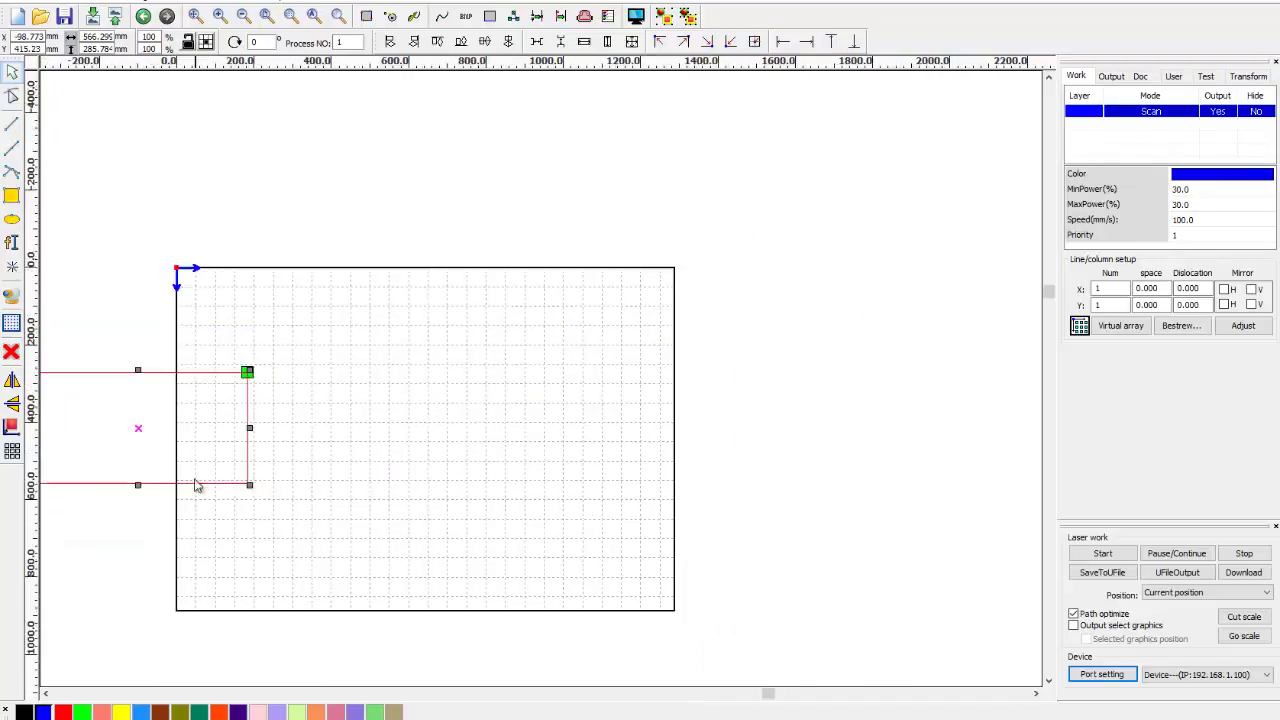
{"action": "scroll", "coordinate": [197, 485], "scroll_direction": "down", "scroll_amount": 1}
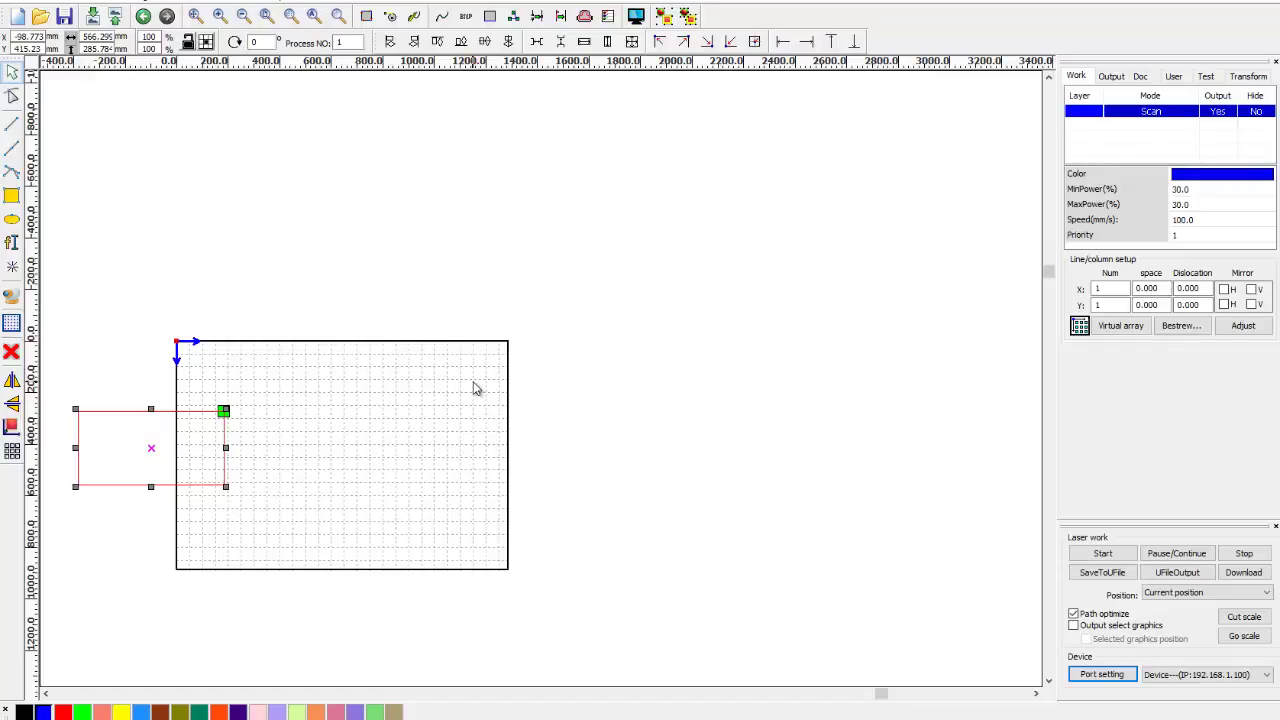
{"action": "left_click_drag", "start_coordinate": [151, 448], "coordinate": [342, 413]}
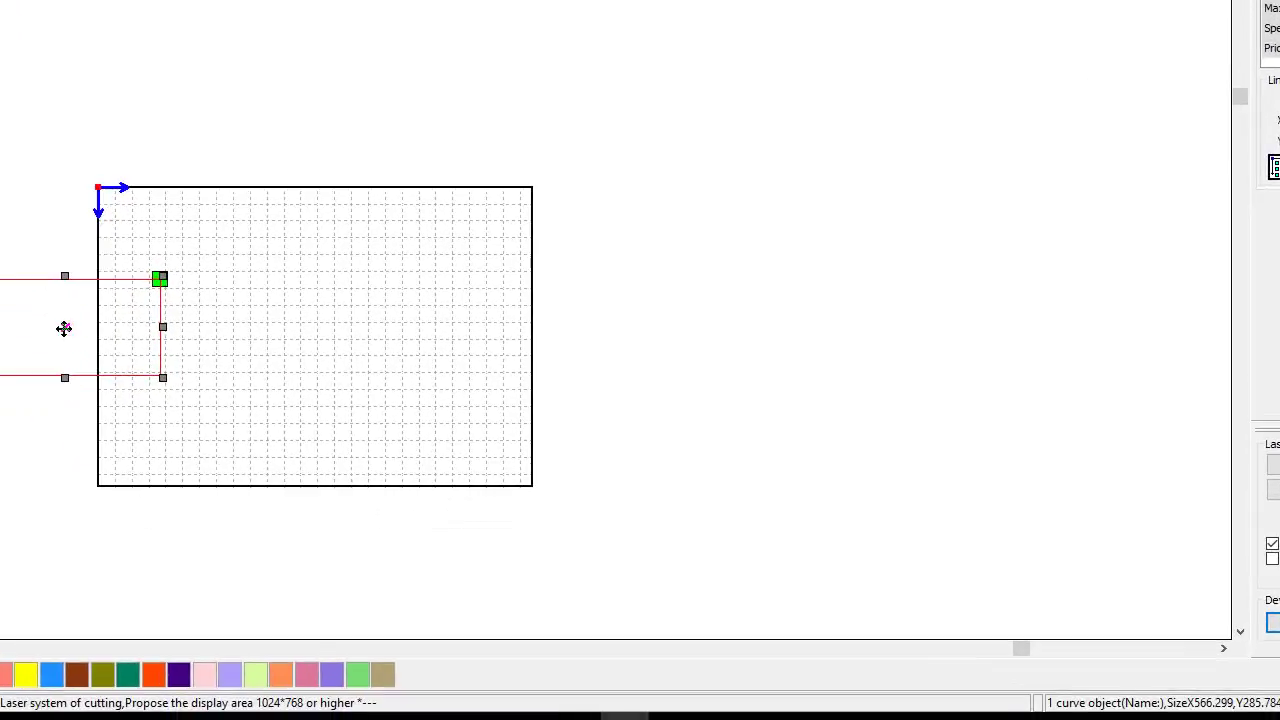
{"action": "left_click_drag", "start_coordinate": [315, 281], "coordinate": [315, 281]}
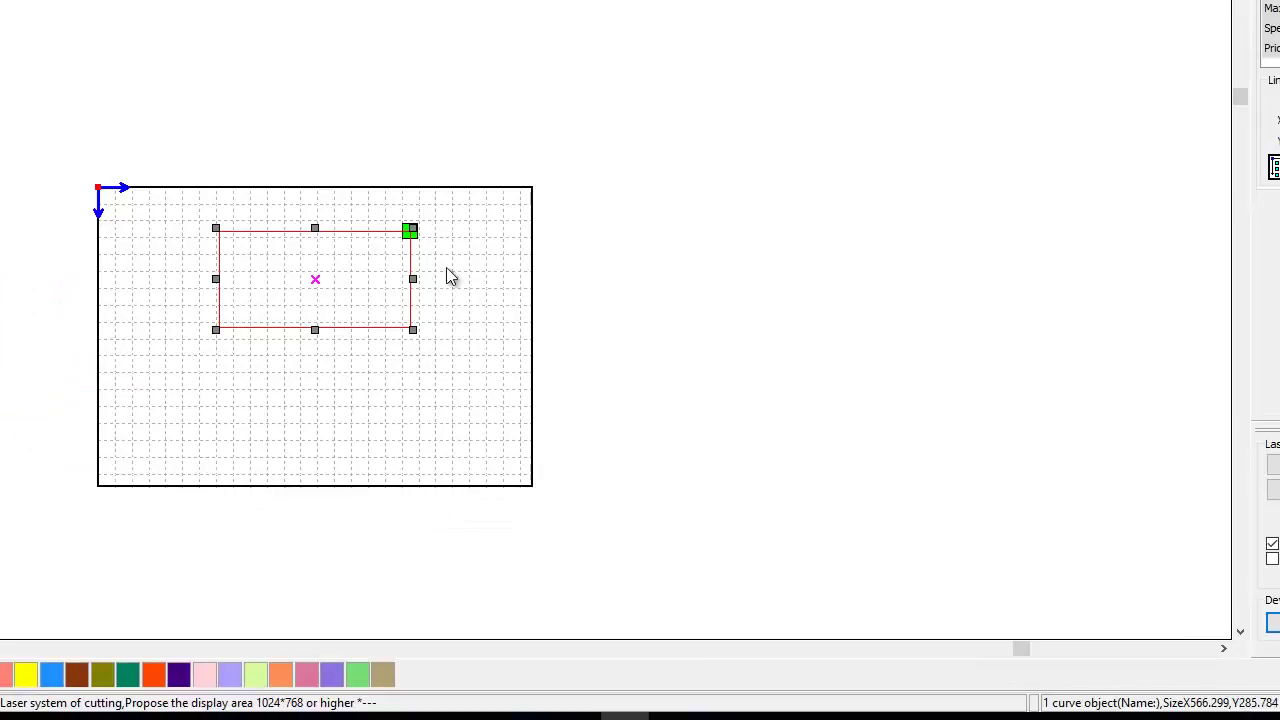